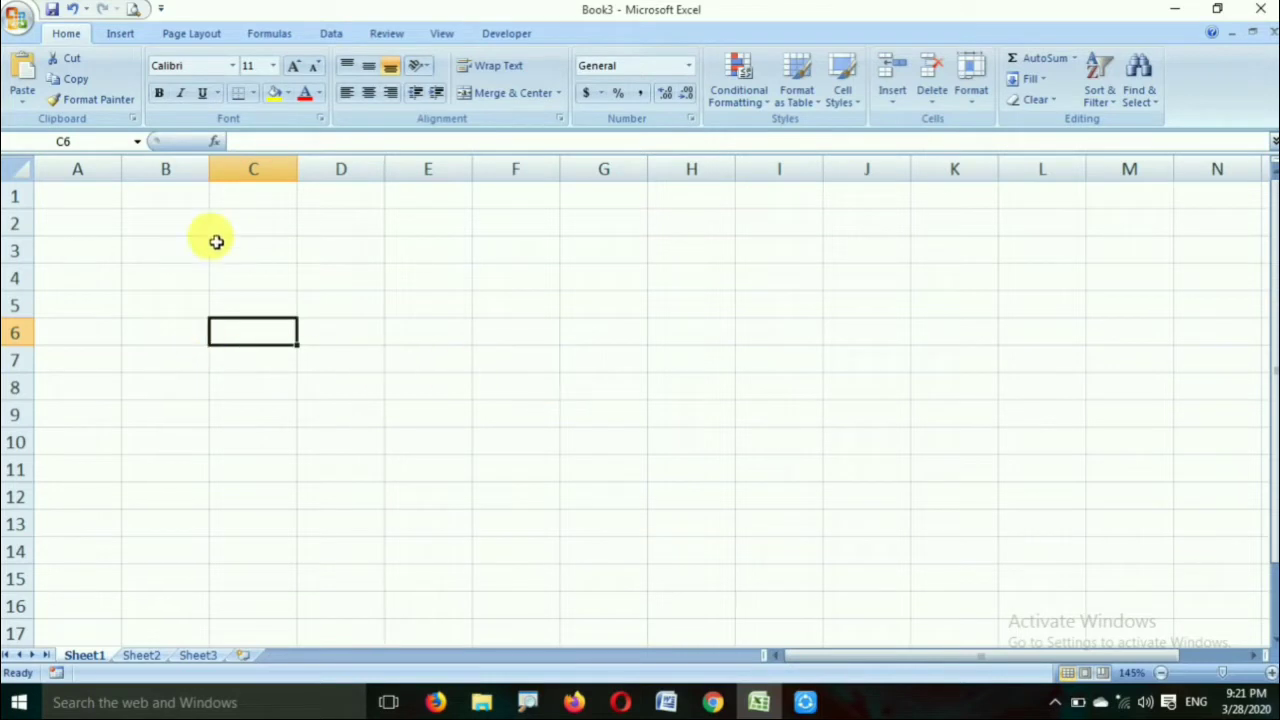
Step: Select the whole column C, the whole row 6, and the cell C6 where they meet
{"action": "left_click", "coordinate": [276, 172]}
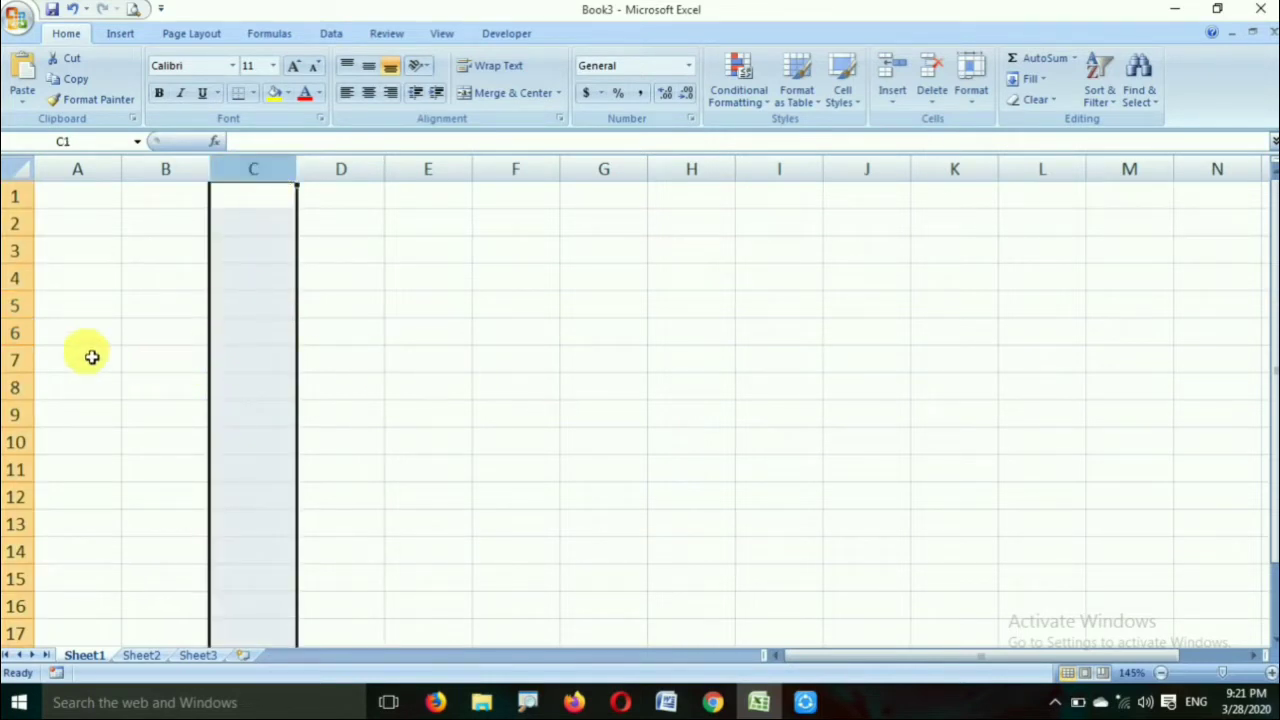
{"action": "left_click", "coordinate": [15, 332]}
{"action": "left_click", "coordinate": [254, 340]}
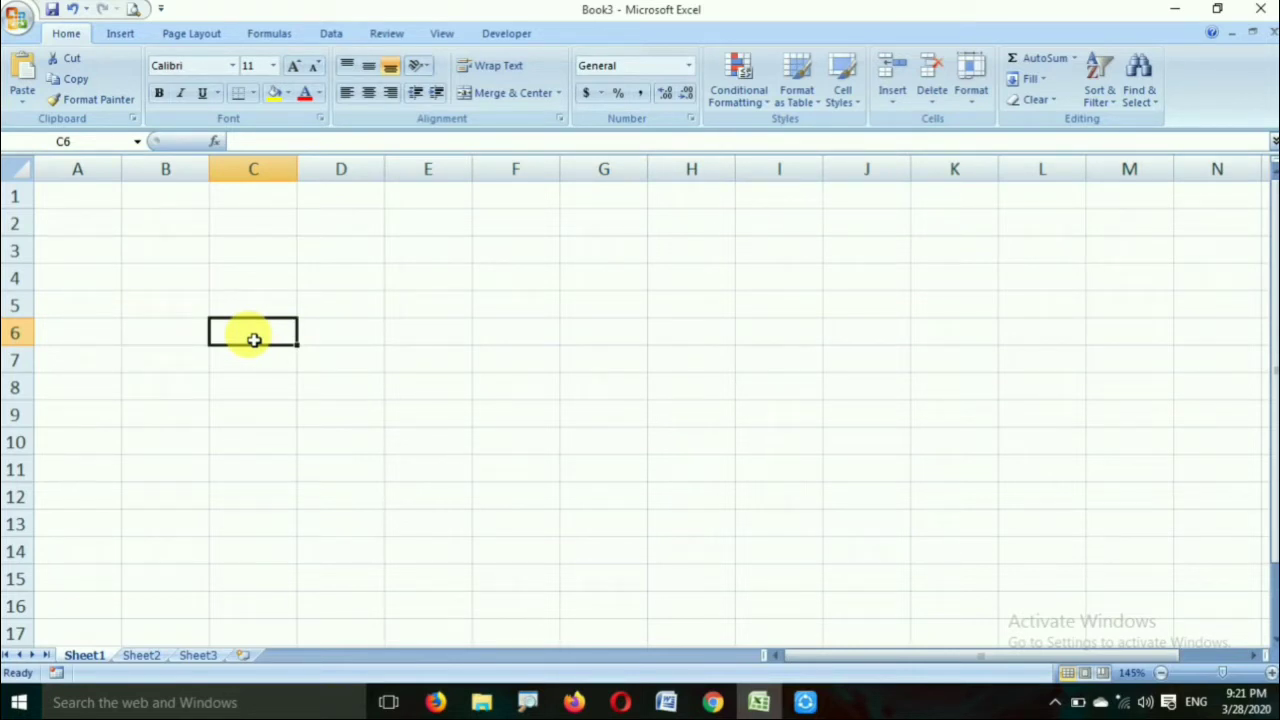
{"action": "left_click", "coordinate": [170, 309]}
{"action": "left_click", "coordinate": [379, 316]}
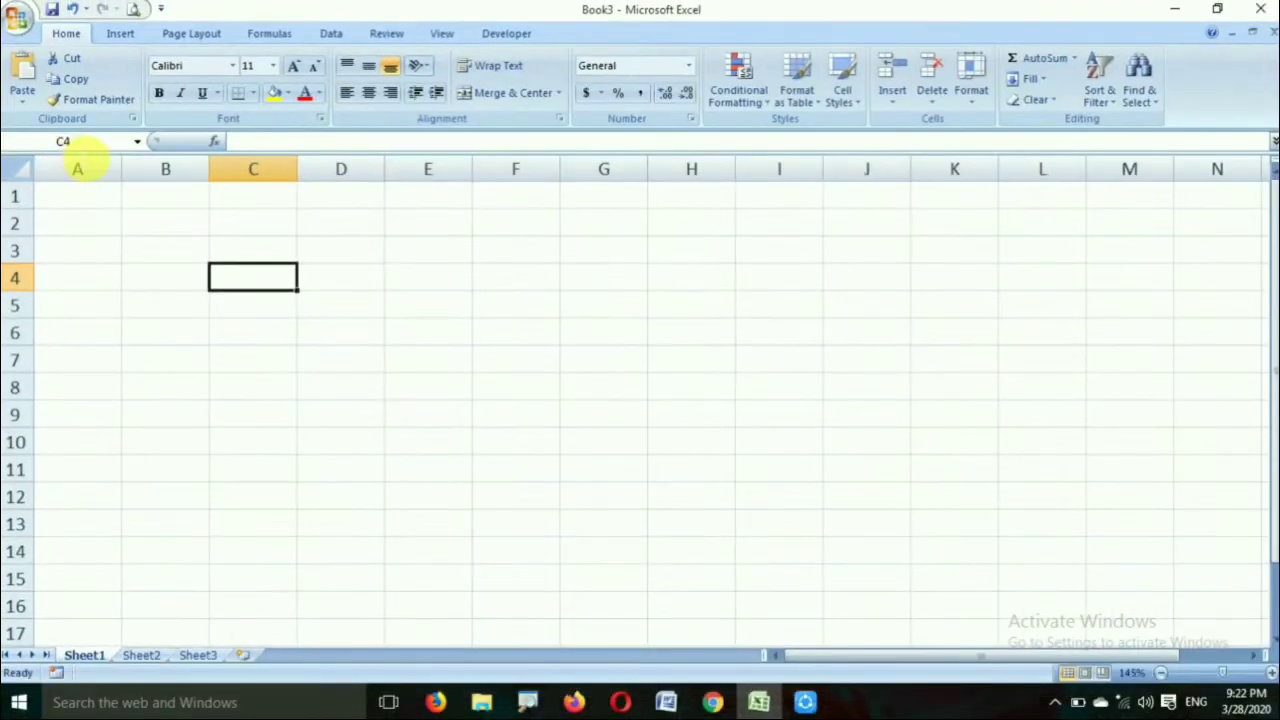
{"action": "left_click", "coordinate": [676, 360]}
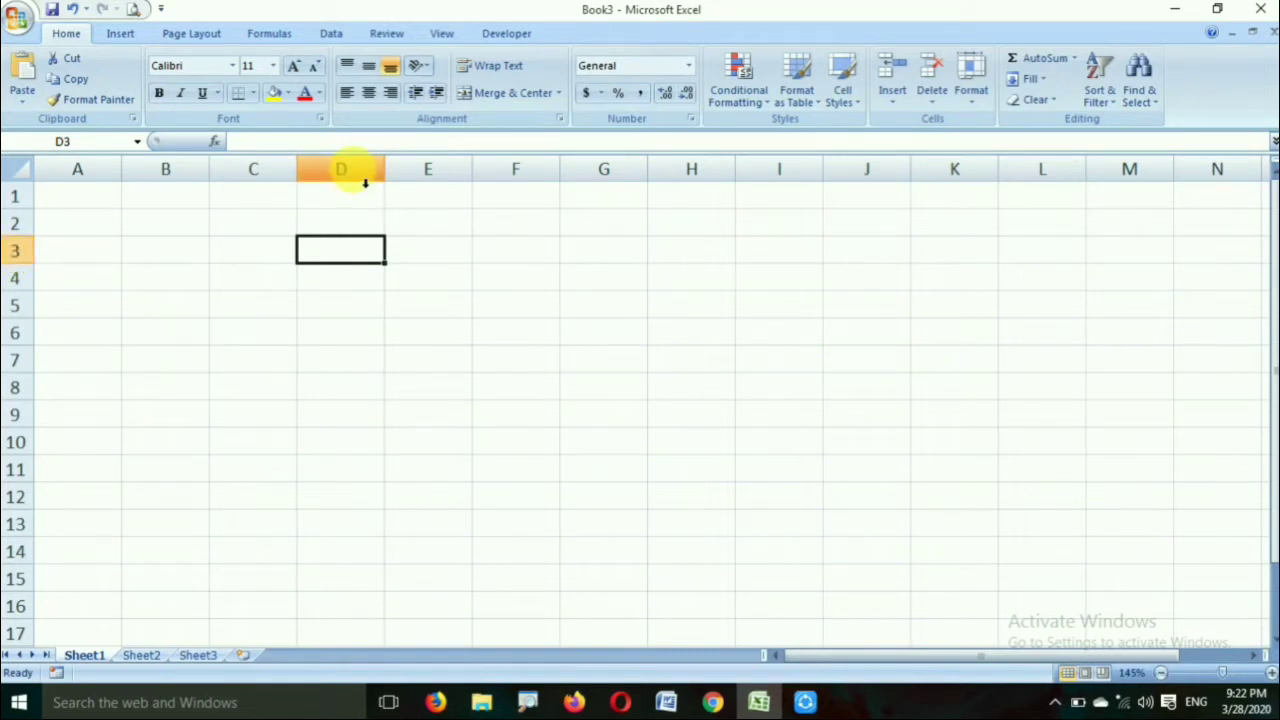
{"action": "left_click", "coordinate": [328, 362]}
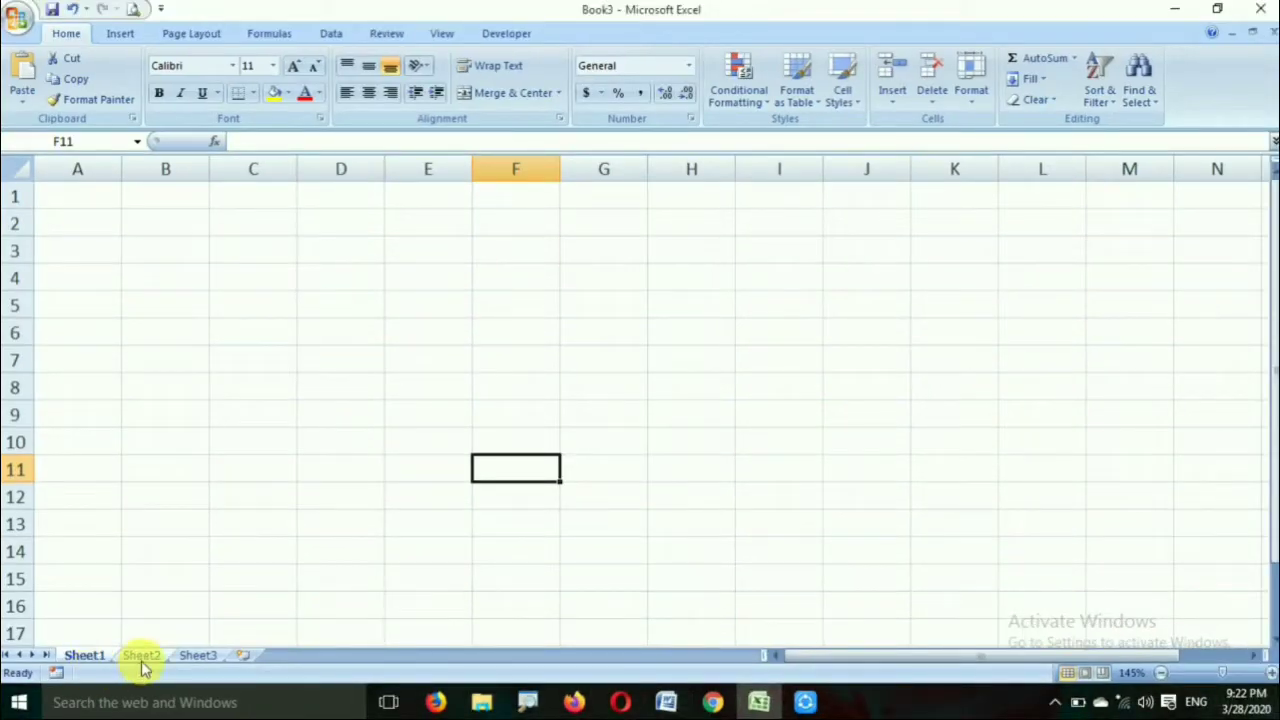
Step: View the Sheet2 worksheet and return to Sheet1
{"action": "left_click", "coordinate": [268, 612]}
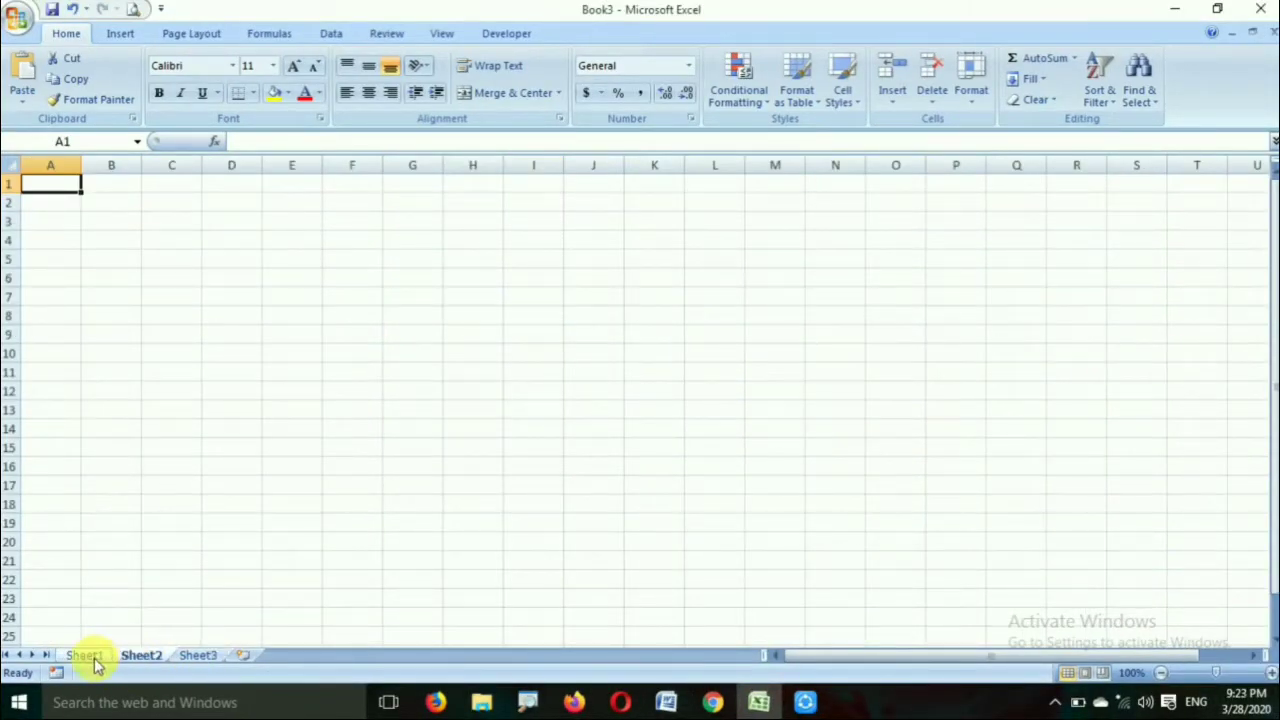
{"action": "left_click", "coordinate": [90, 660]}
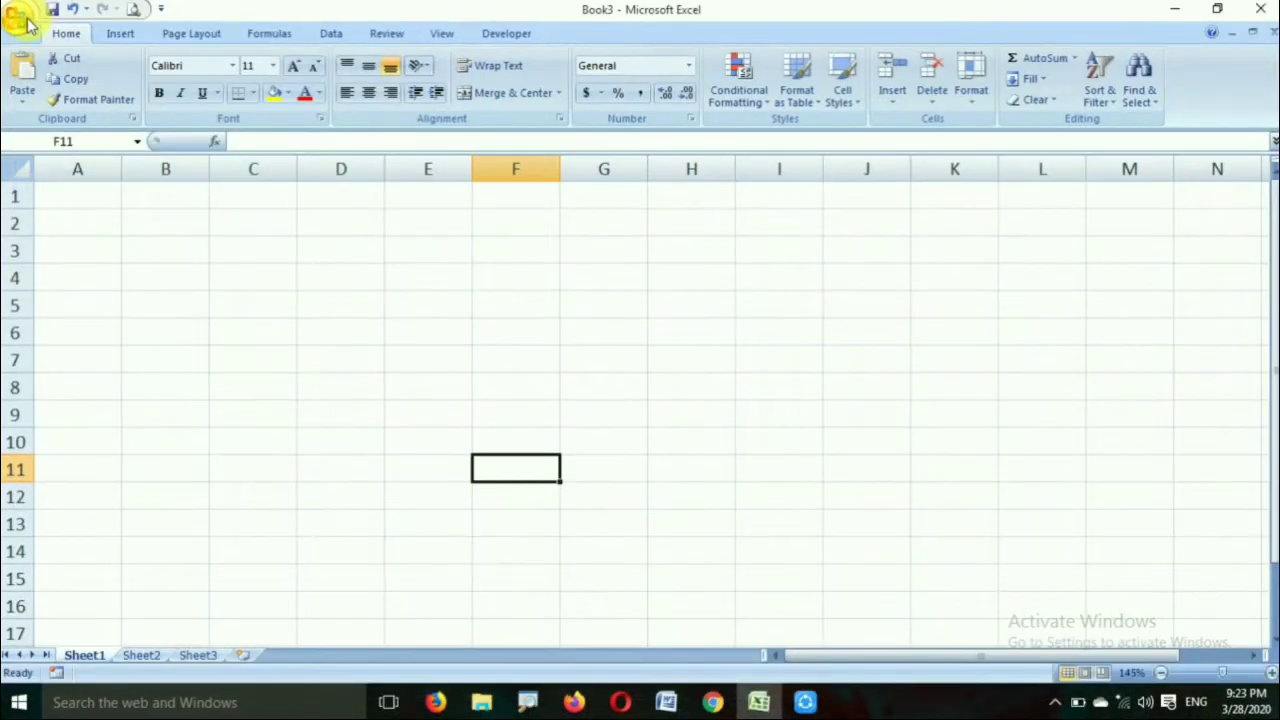
Step: Set the number of sheets included in new workbooks to 255 in the Excel options
{"action": "left_click", "coordinate": [35, 35]}
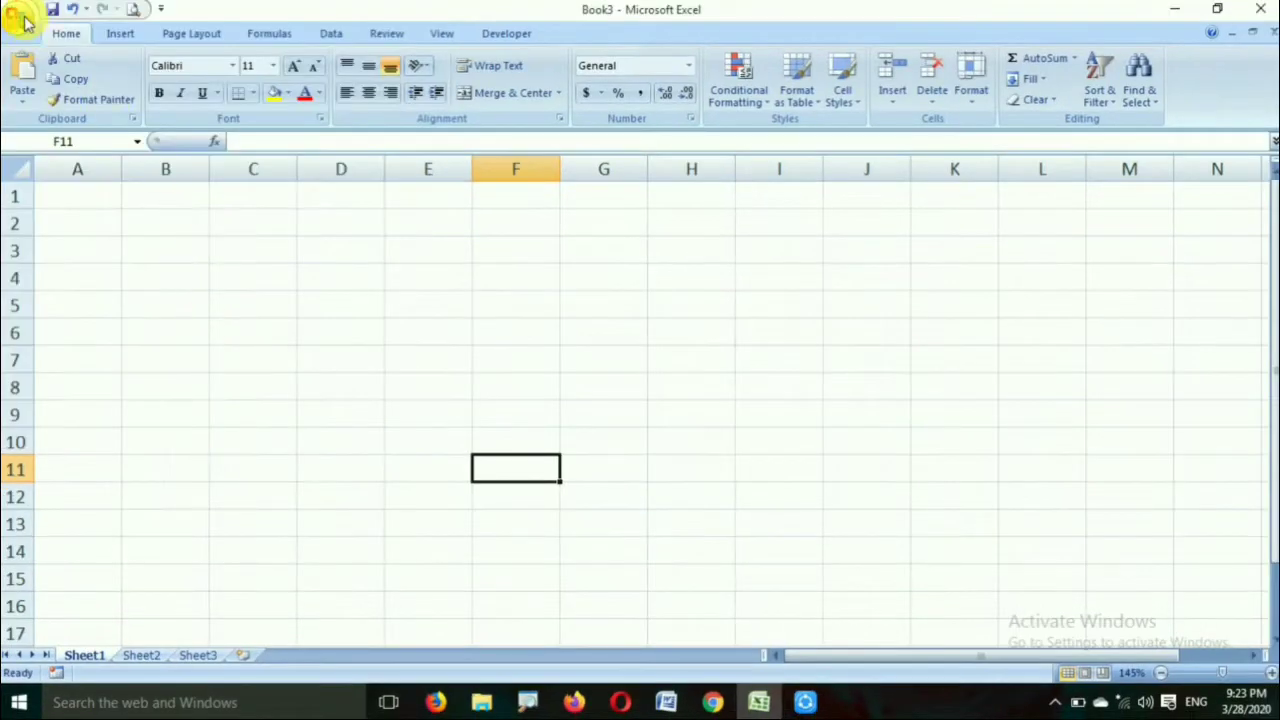
{"action": "left_click", "coordinate": [25, 21]}
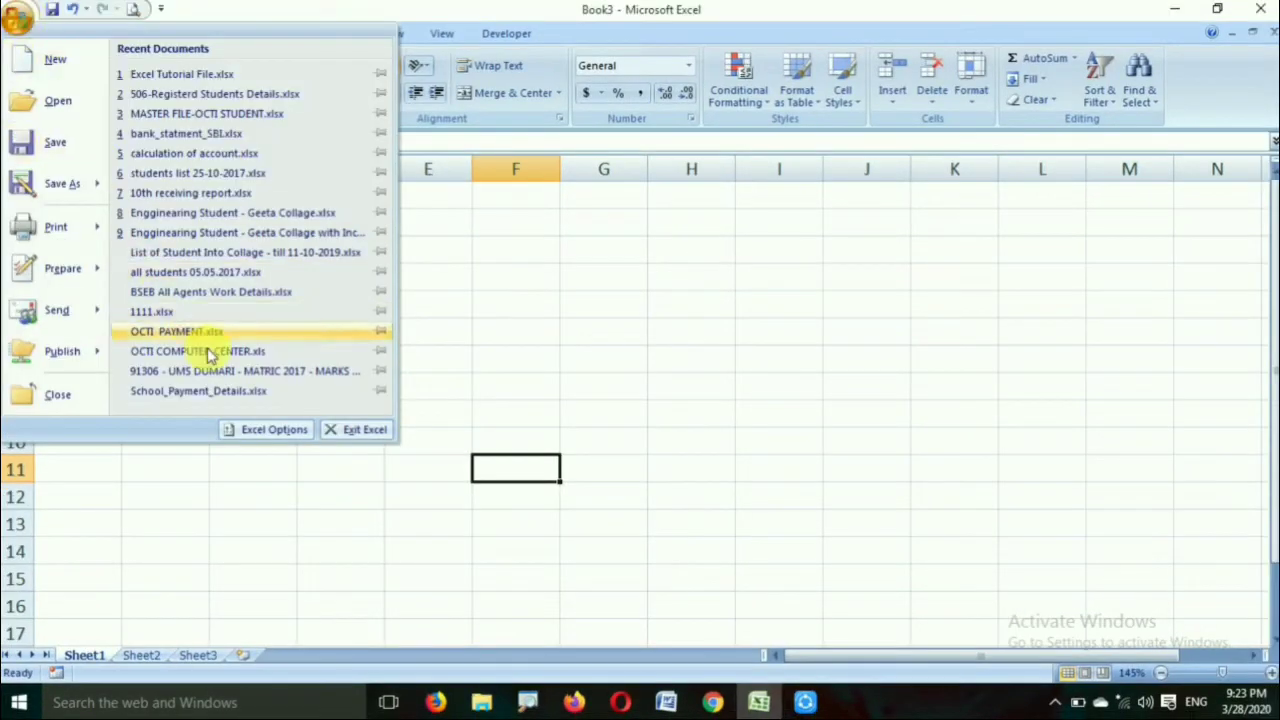
{"action": "left_click", "coordinate": [245, 429]}
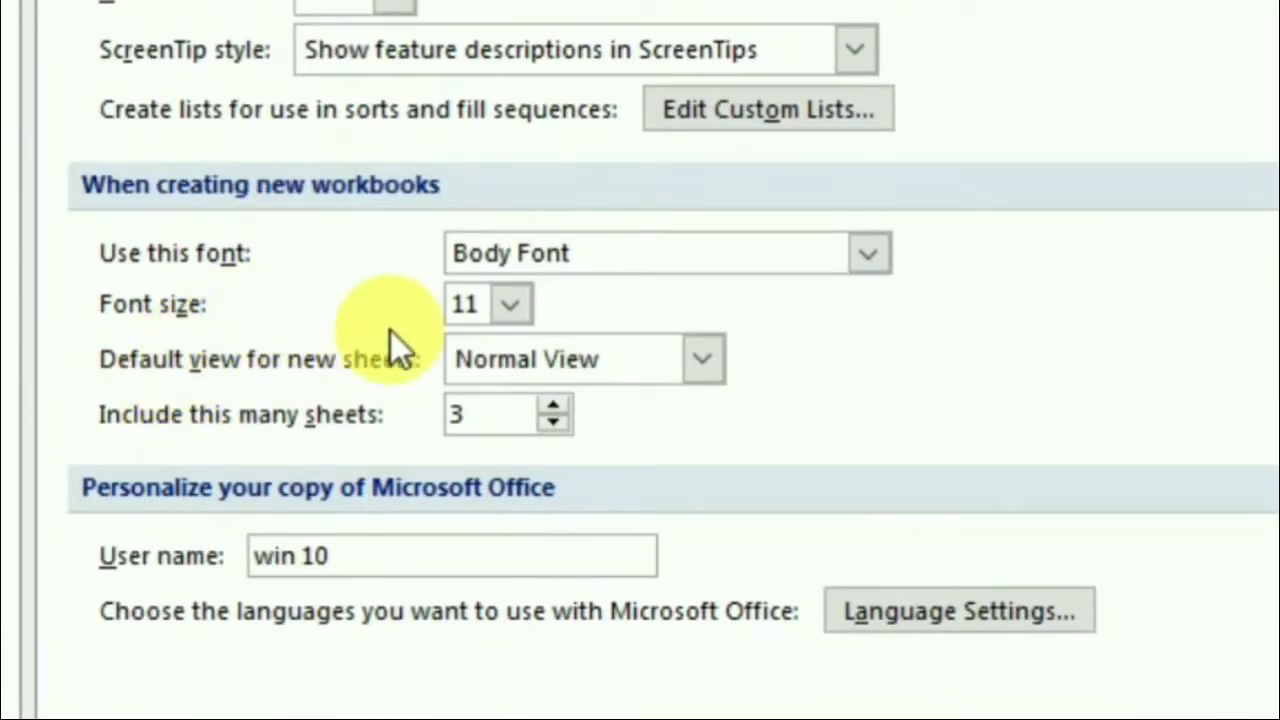
{"action": "left_click", "coordinate": [557, 405]}
{"action": "left_click", "coordinate": [557, 405]}
{"action": "left_click", "coordinate": [537, 424]}
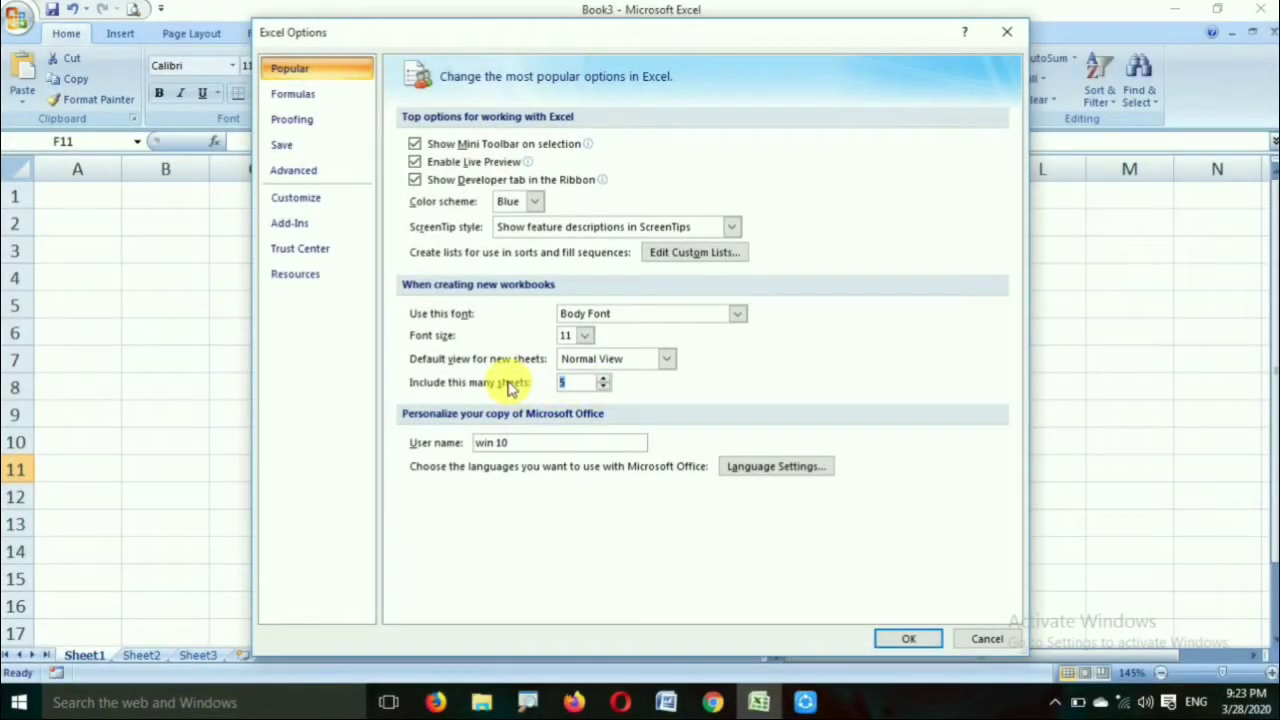
{"action": "type", "text": "25"}
{"action": "key", "text": "BackSpace"}
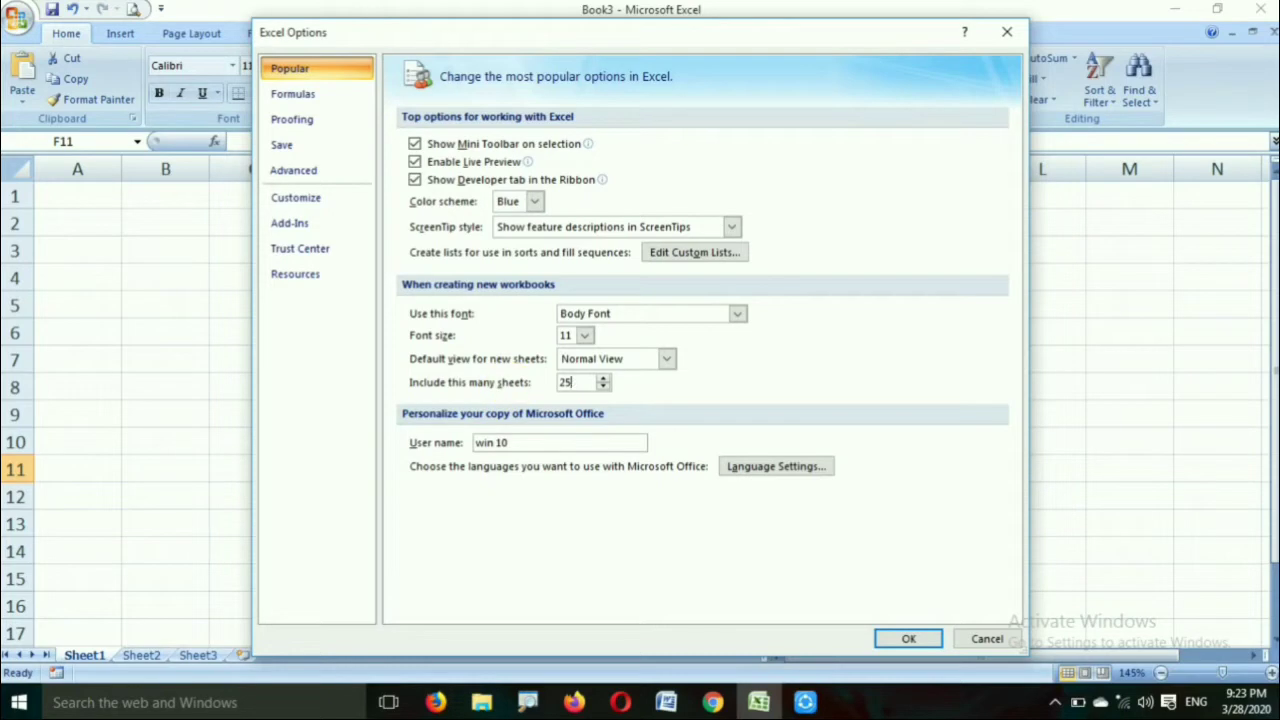
{"action": "type", "text": "6"}
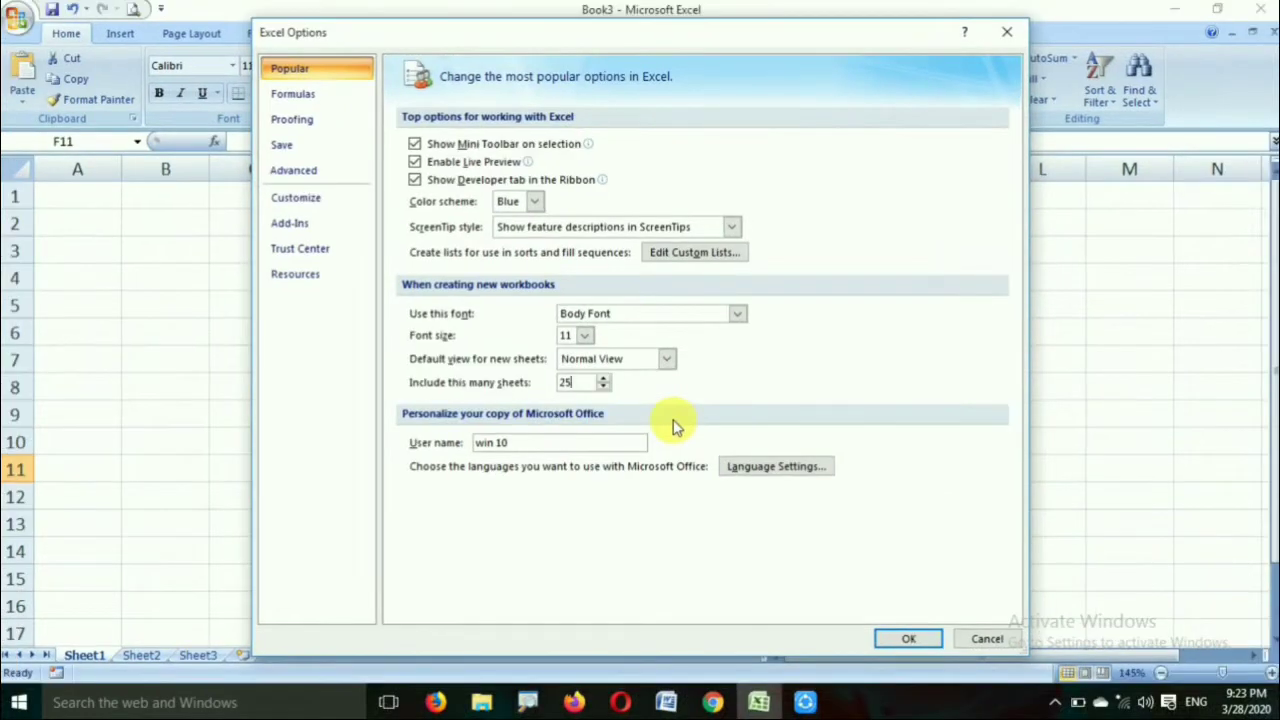
{"action": "type", "text": "5"}
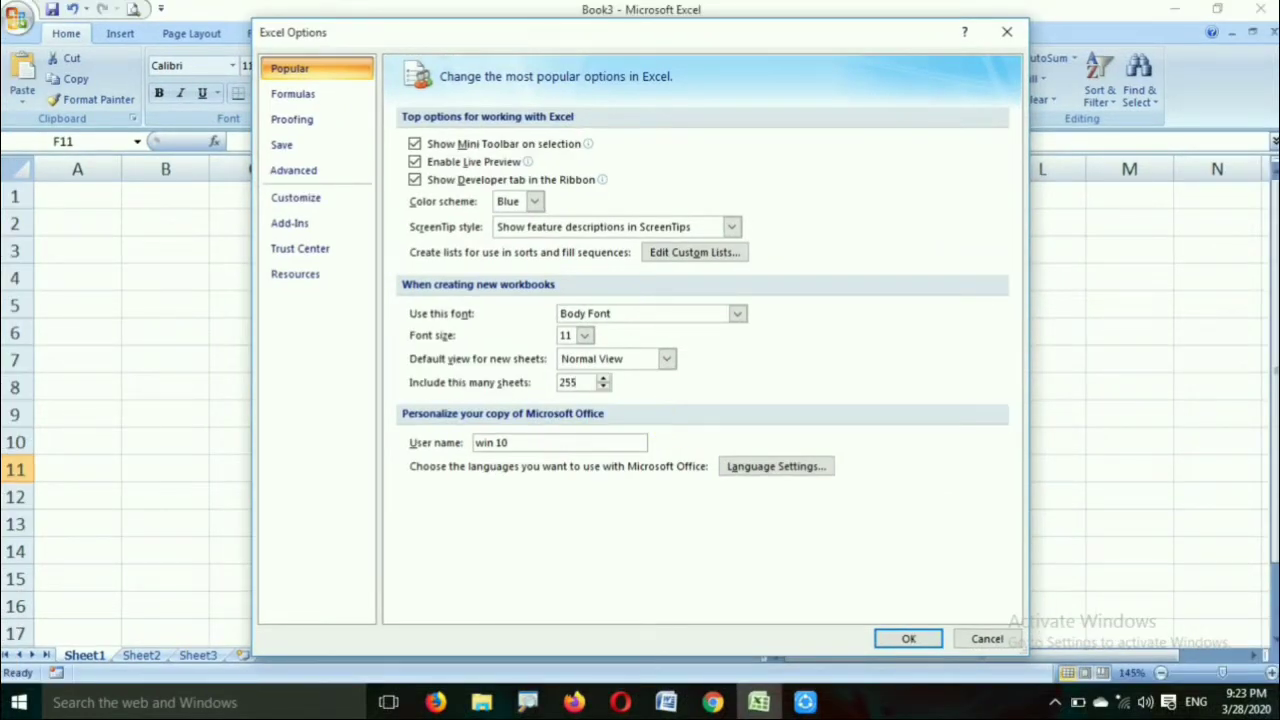
{"action": "left_click", "coordinate": [905, 639]}
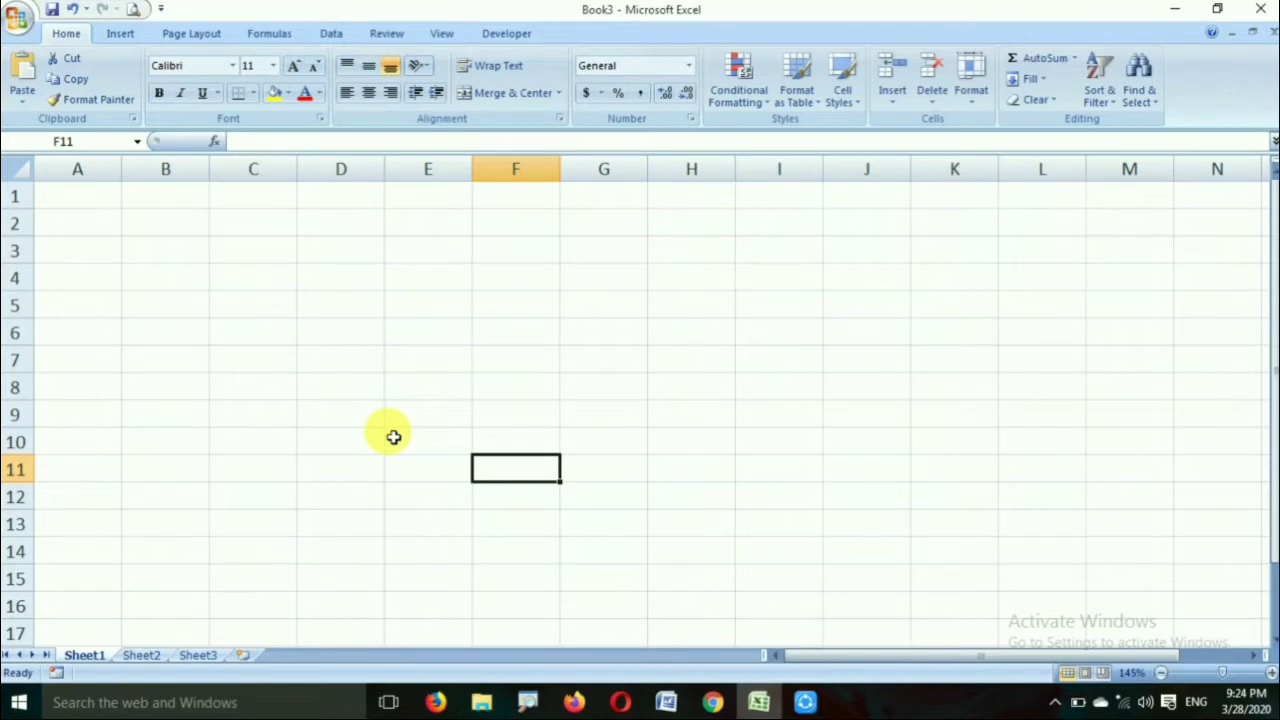
Step: Create a new blank workbook and bring its last worksheet, Sheet255, into view
{"action": "key", "text": "ctrl+n"}
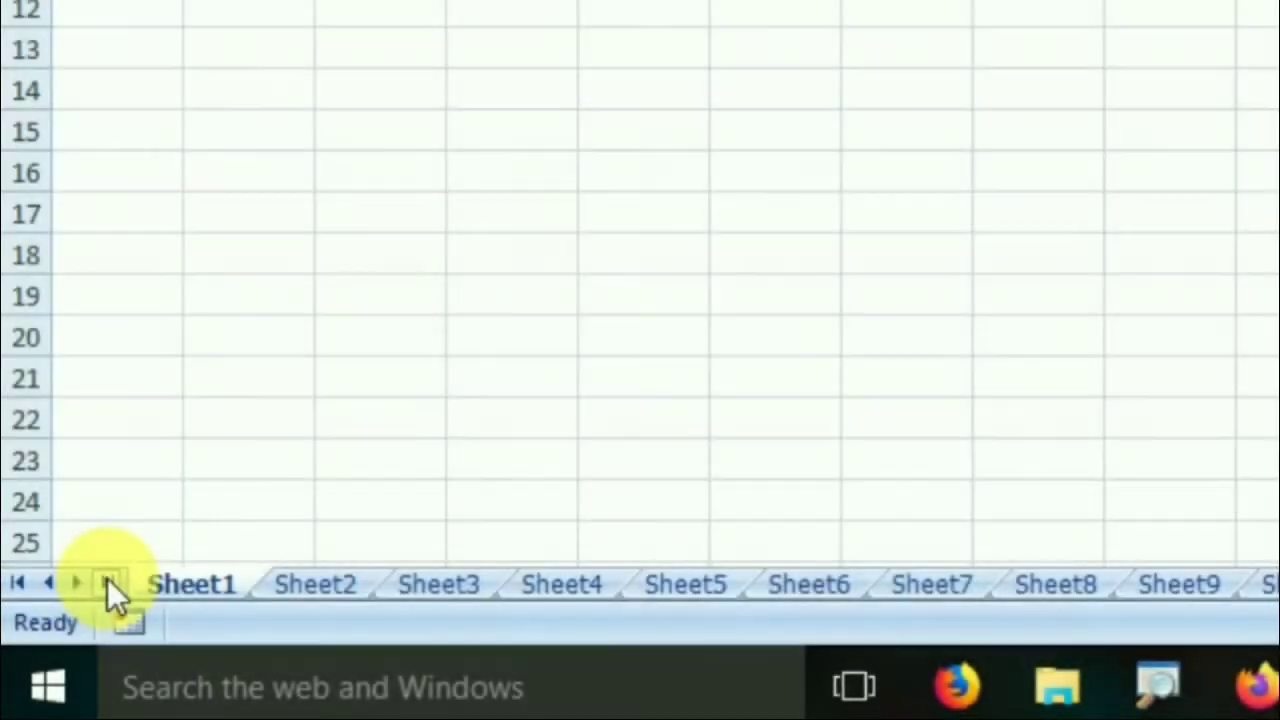
{"action": "left_click", "coordinate": [107, 582]}
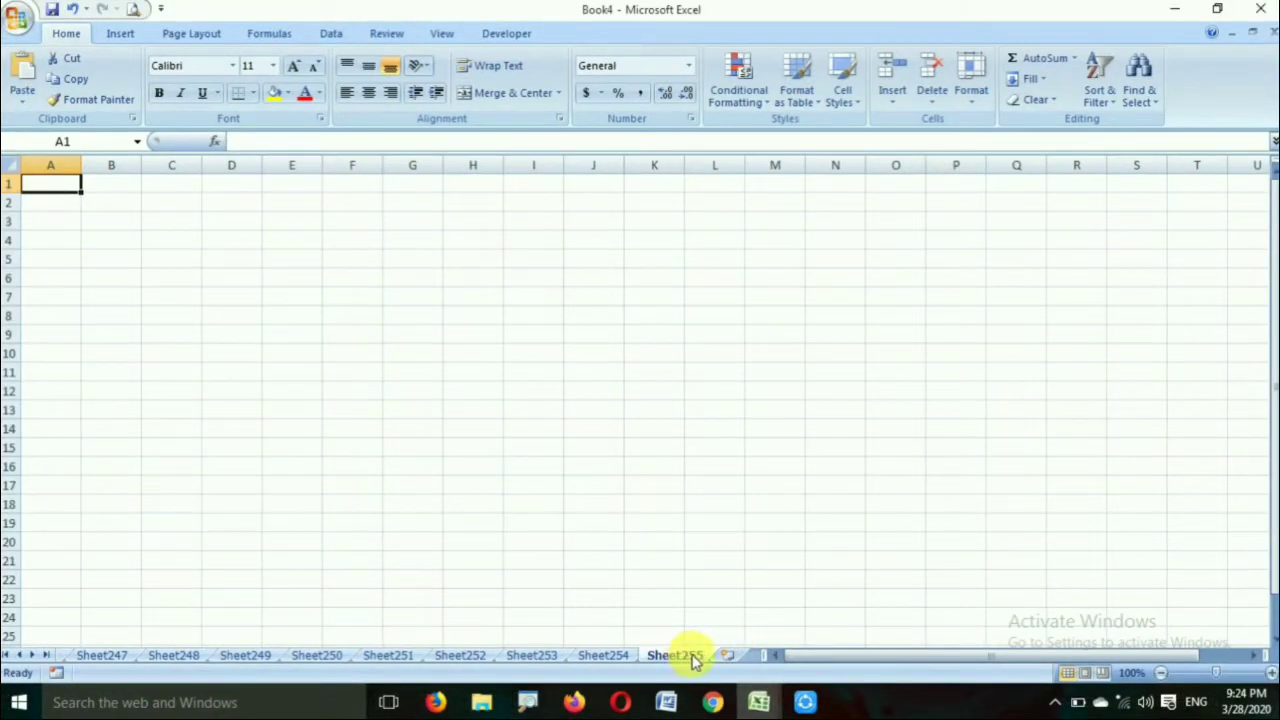
Step: Add two worksheets at the end of the workbook and insert one more before the last one
{"action": "left_click", "coordinate": [726, 655]}
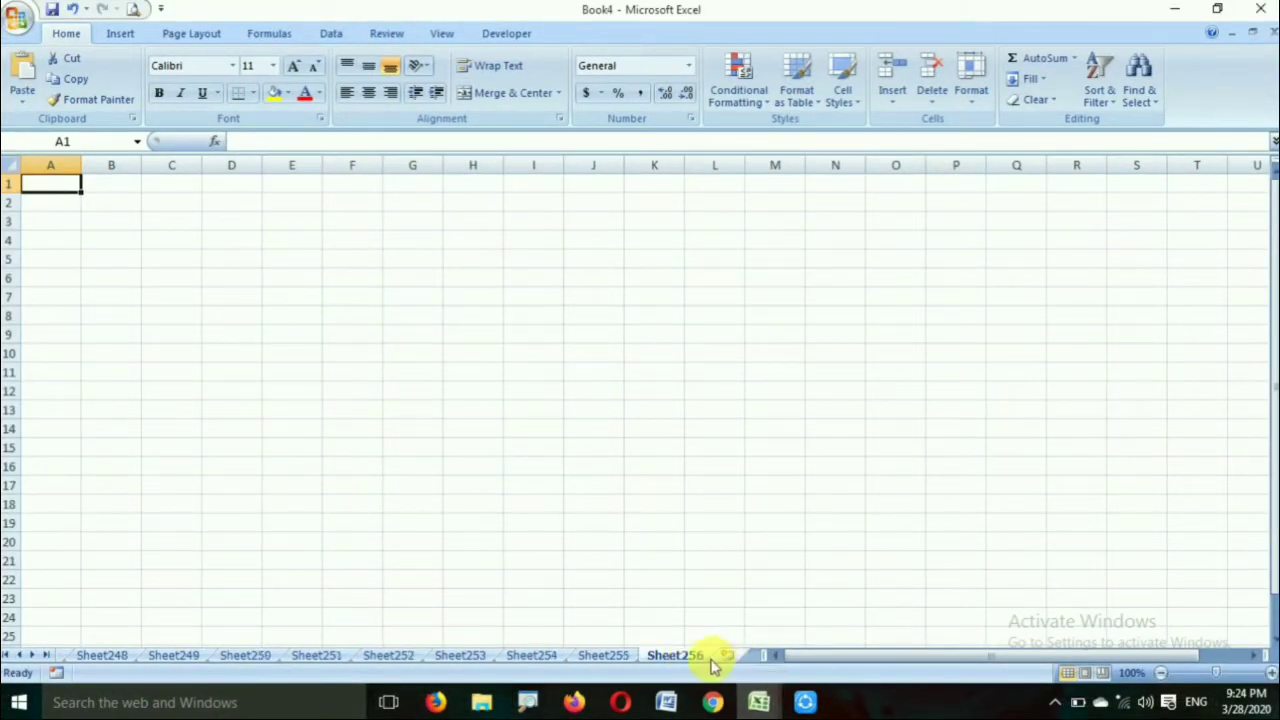
{"action": "left_click", "coordinate": [733, 657]}
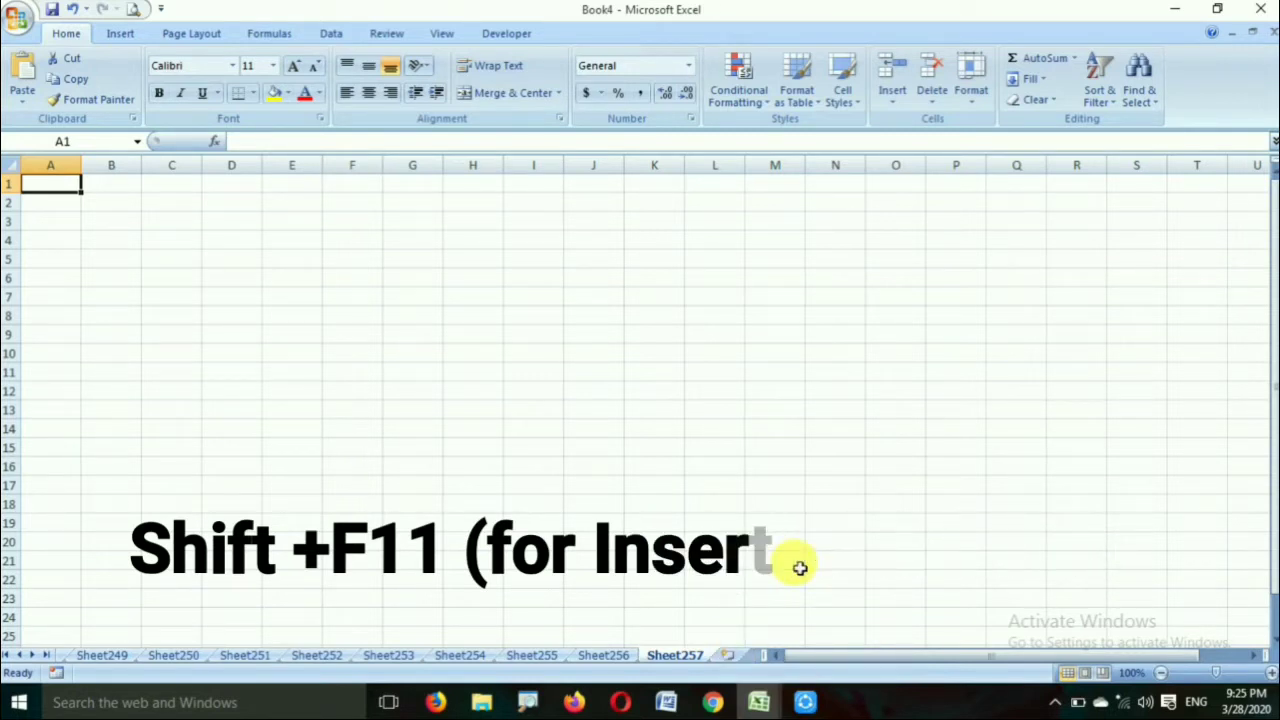
{"action": "key", "text": "shift+F11"}
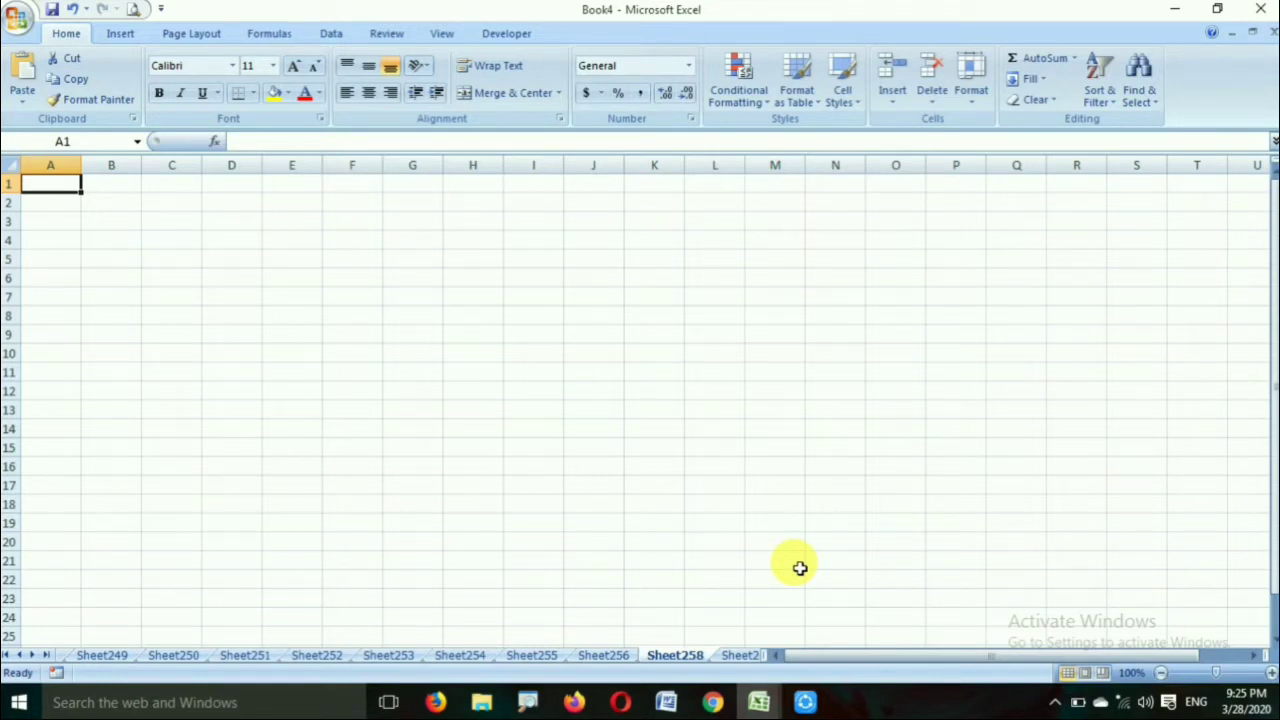
Step: Move the Sheet258 worksheet behind Sheet257 so it is the last in the workbook
{"action": "left_click", "coordinate": [738, 658]}
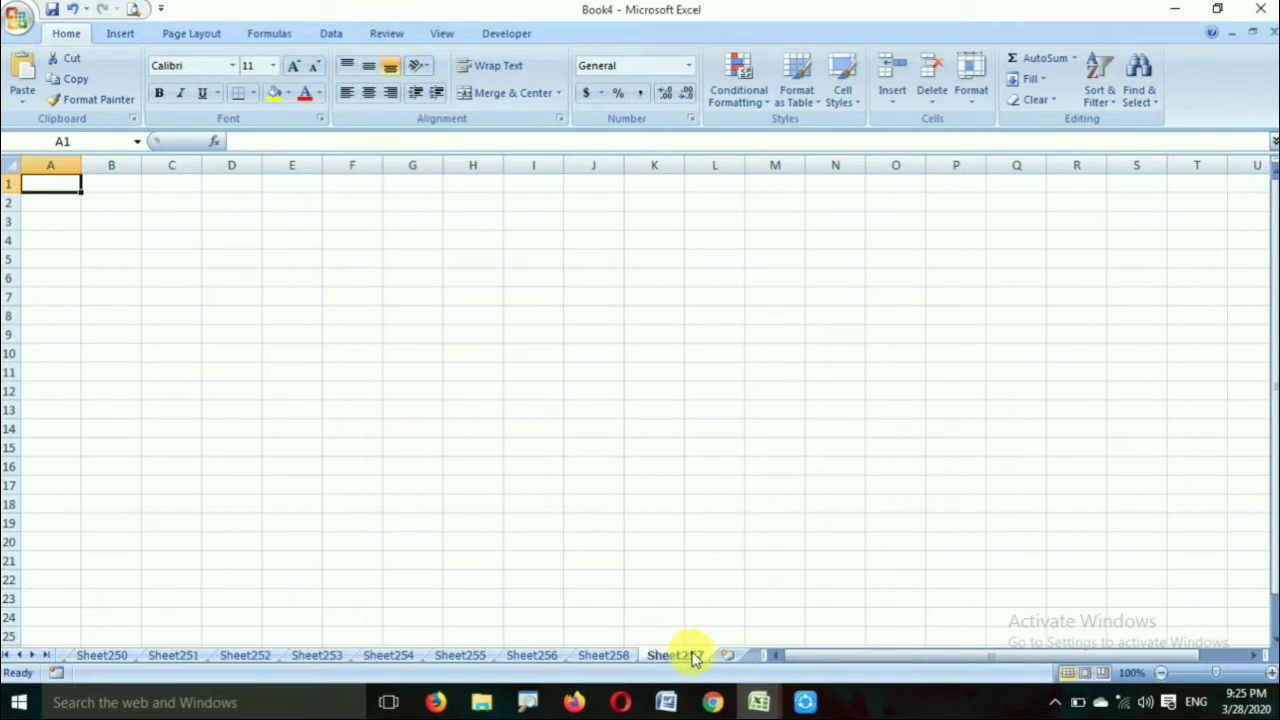
{"action": "left_click", "coordinate": [608, 658]}
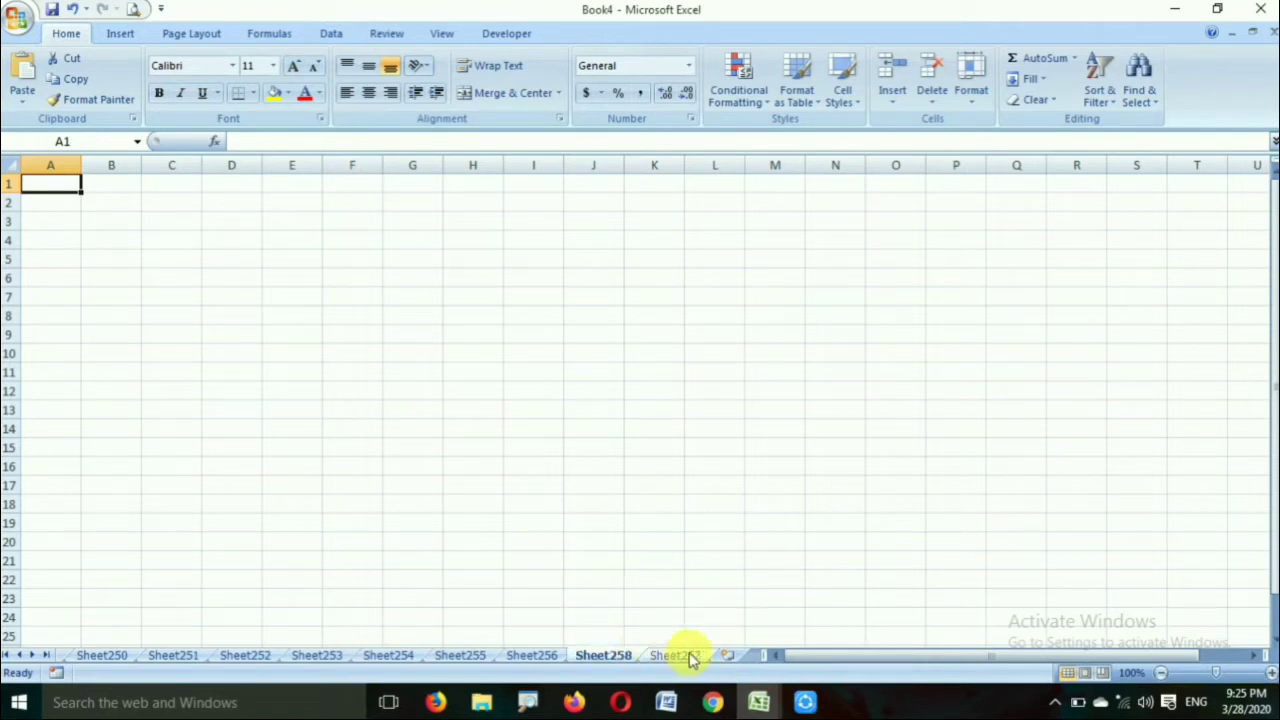
{"action": "left_click_drag", "start_coordinate": [592, 660], "coordinate": [672, 668]}
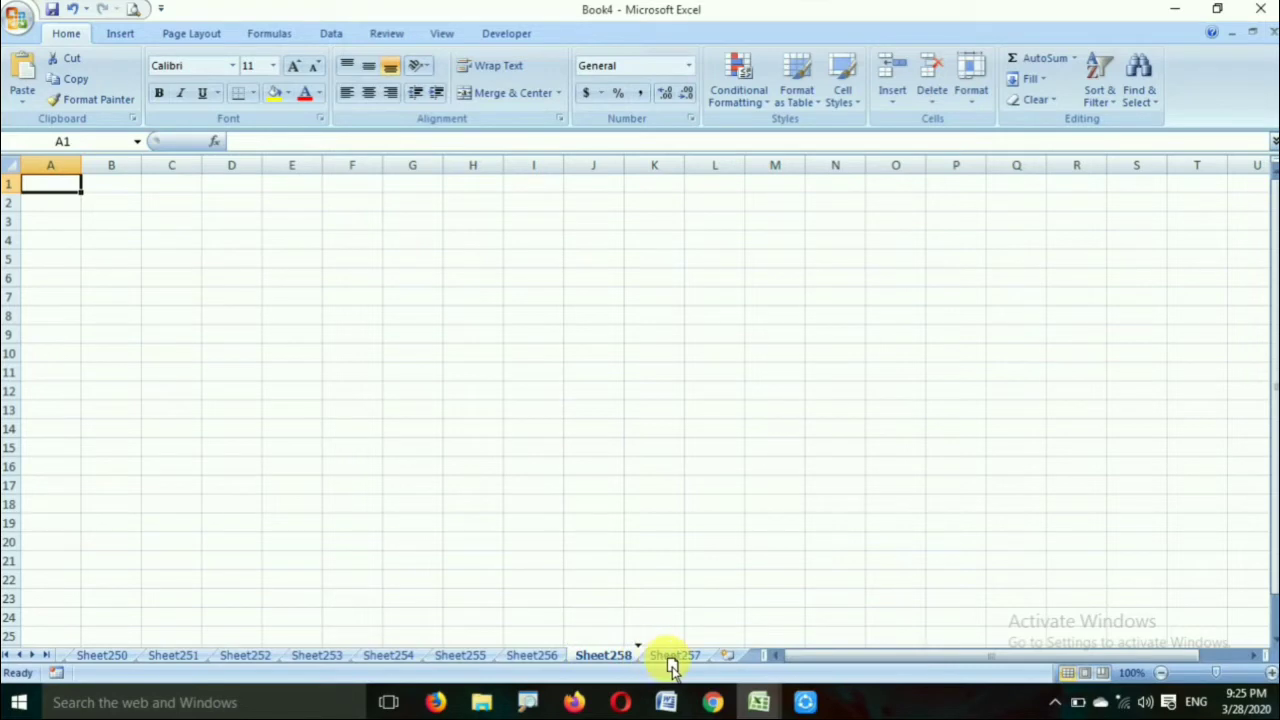
{"action": "mouse_move", "coordinate": [670, 662]}
{"action": "left_mouse_down"}
{"action": "mouse_move", "coordinate": [598, 662]}
{"action": "mouse_move", "coordinate": [731, 658]}
{"action": "left_mouse_up"}
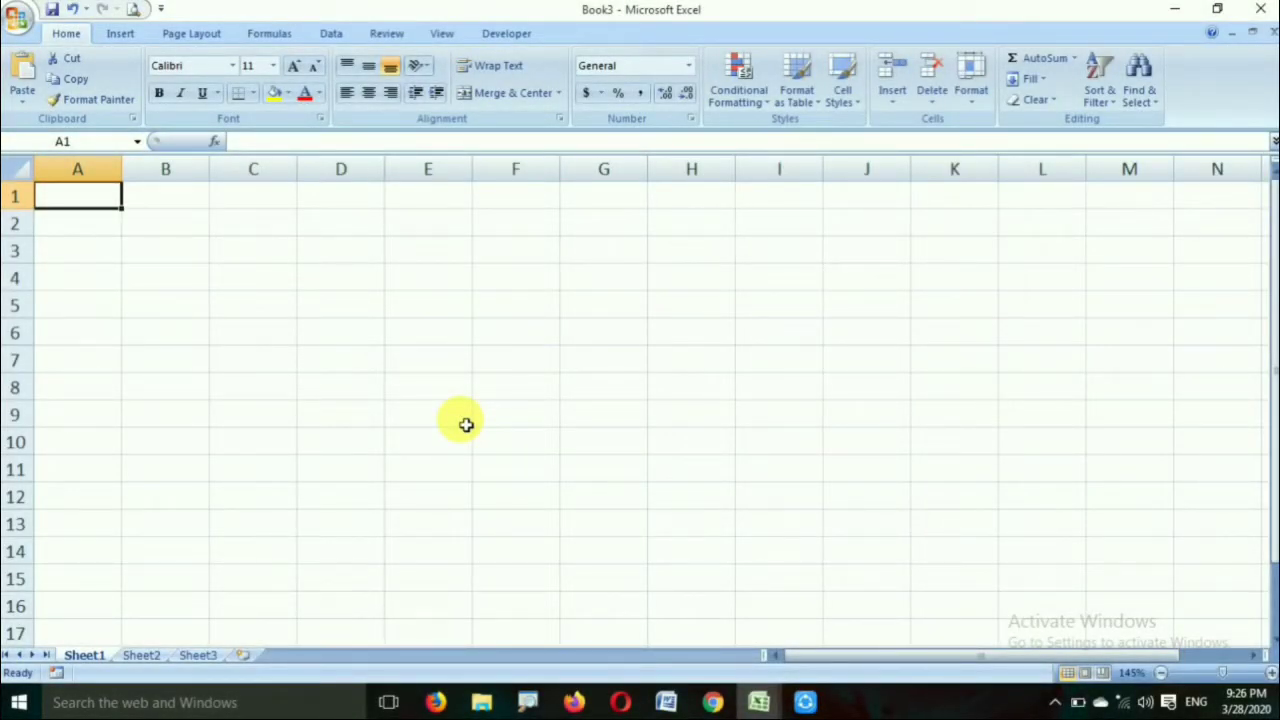
Step: Select all cells of Sheet1 in Book3 and reduce the selection to cell A1
{"action": "left_click", "coordinate": [23, 173]}
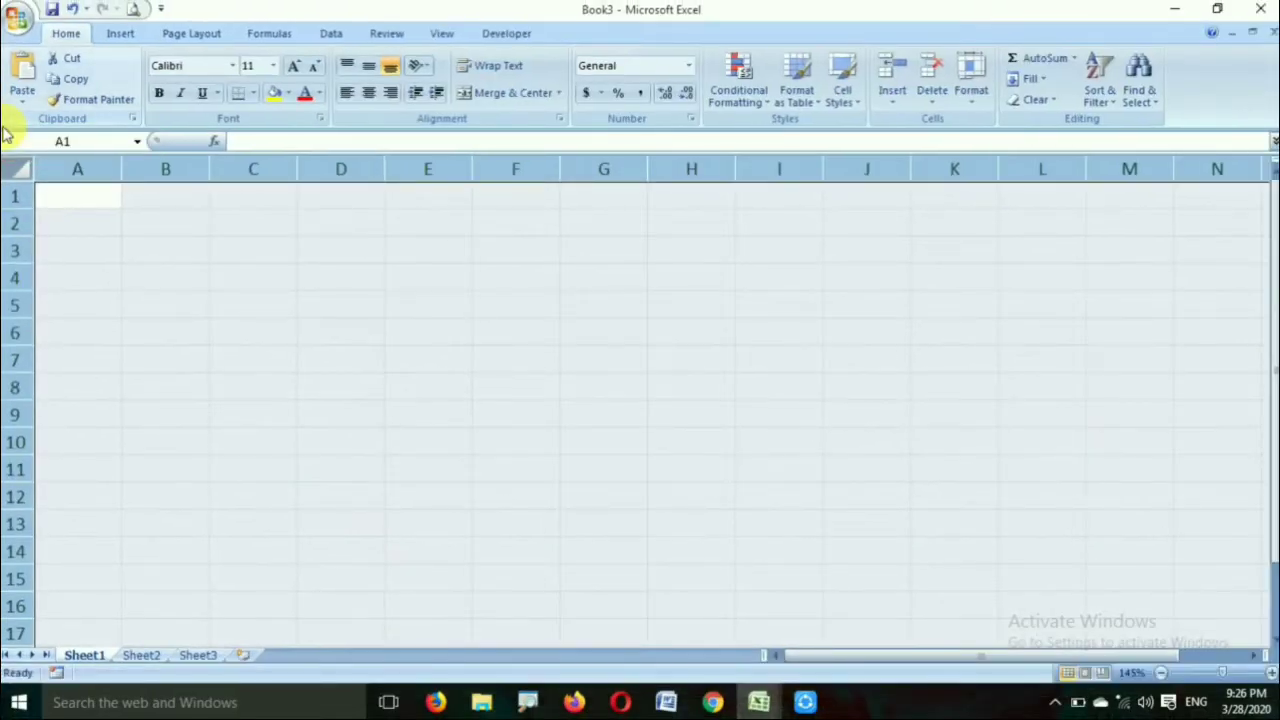
{"action": "left_click", "coordinate": [83, 202]}
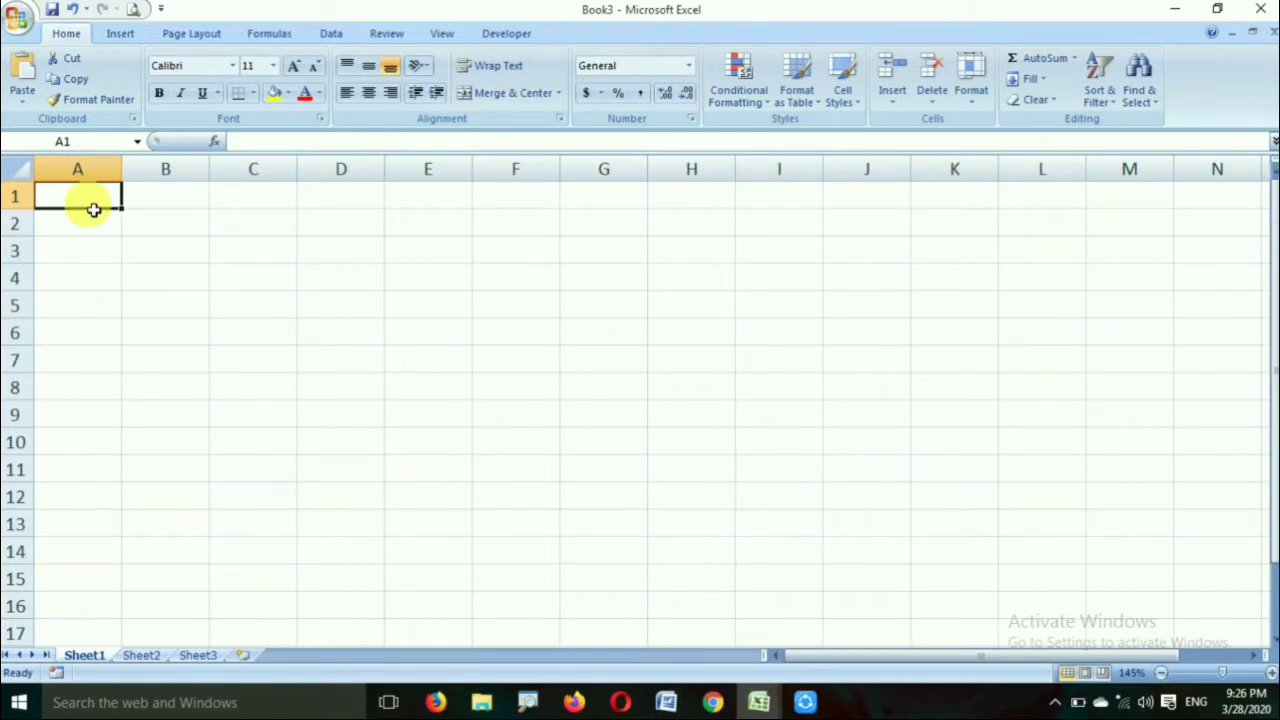
Step: Jump from A1 to the last row of column A to examine its row number, and return to A1
{"action": "key", "text": "End"}
{"action": "key", "text": "Down"}
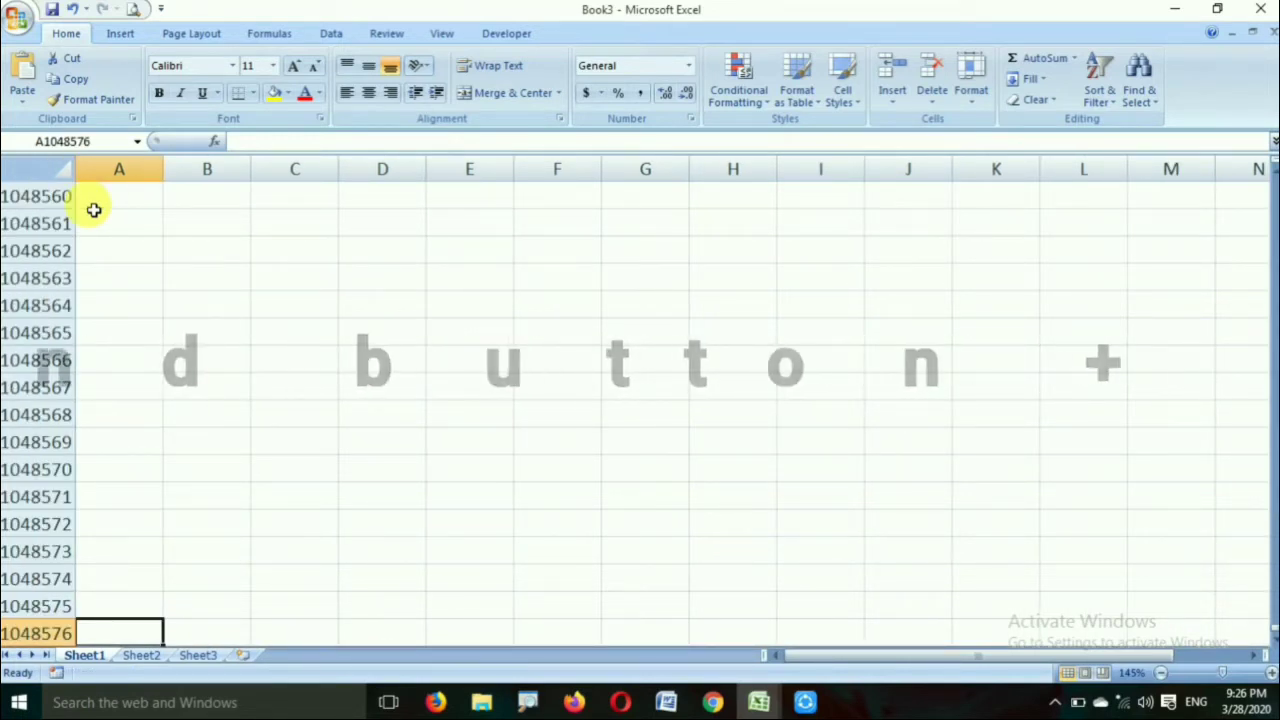
{"action": "scroll", "coordinate": [94, 212], "scroll_direction": "down", "scroll_amount": 2}
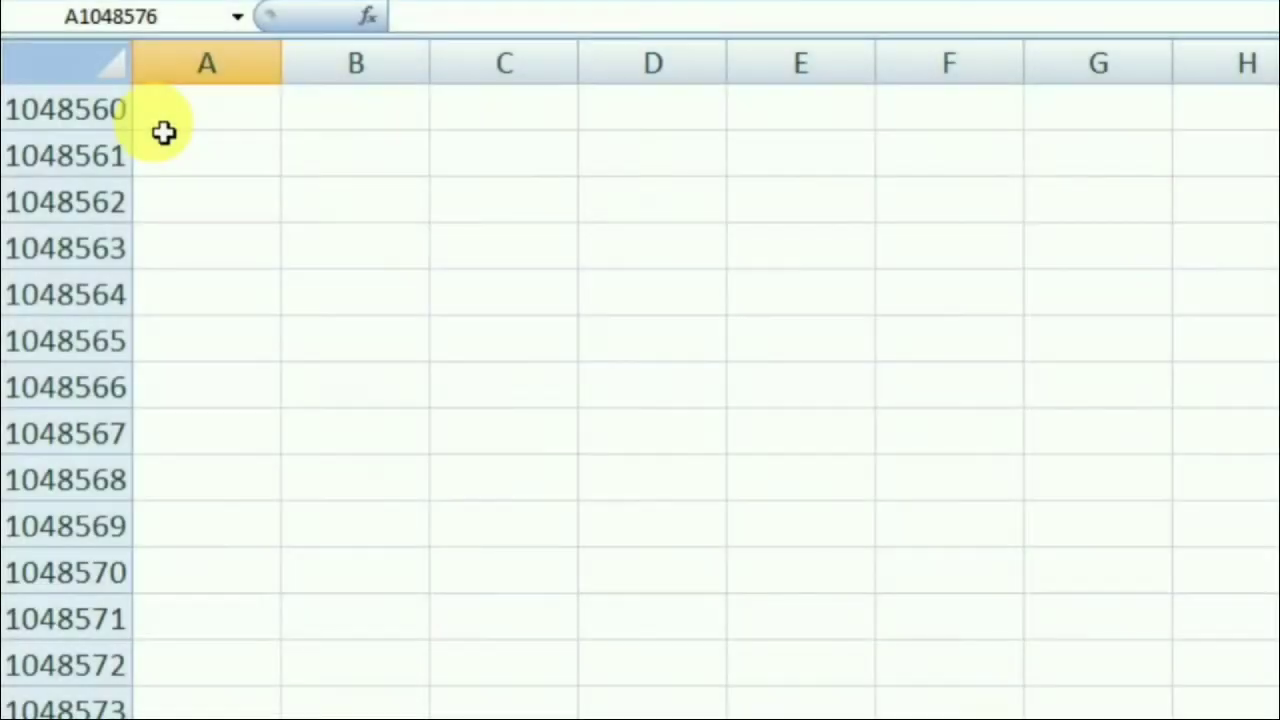
{"action": "scroll", "coordinate": [164, 134], "scroll_direction": "down", "scroll_amount": 2}
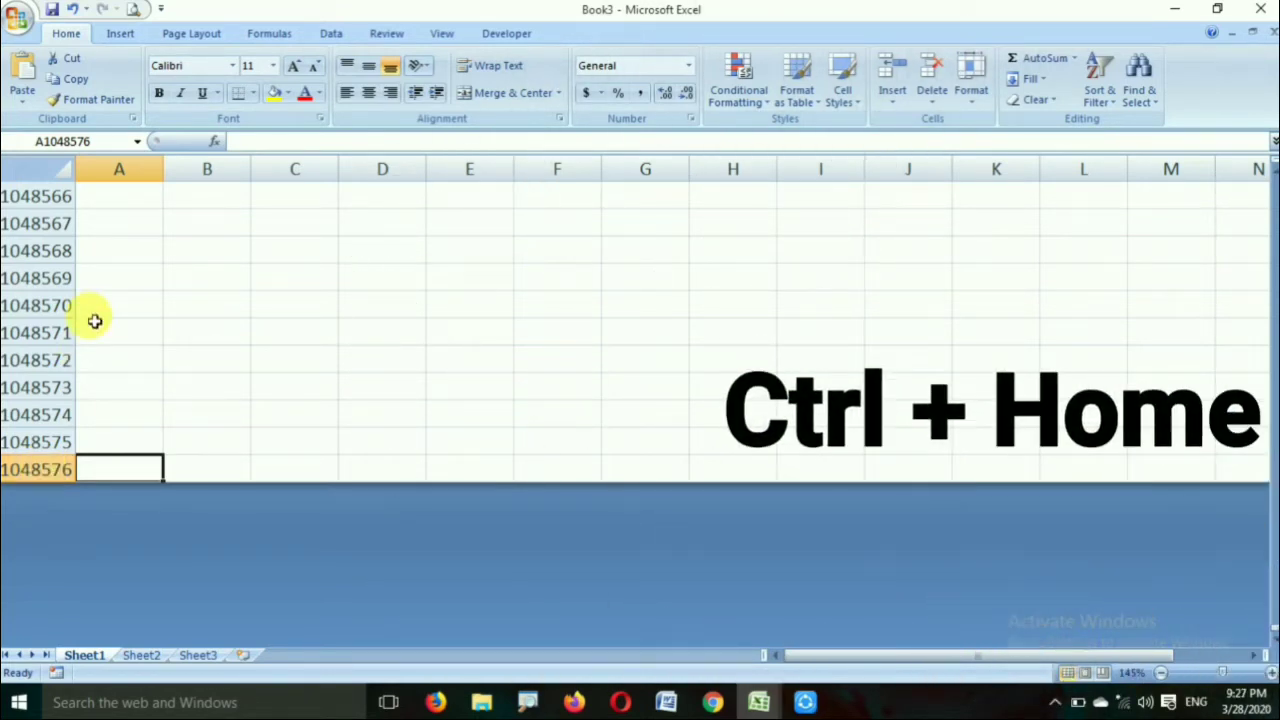
{"action": "key", "text": "ctrl+Home"}
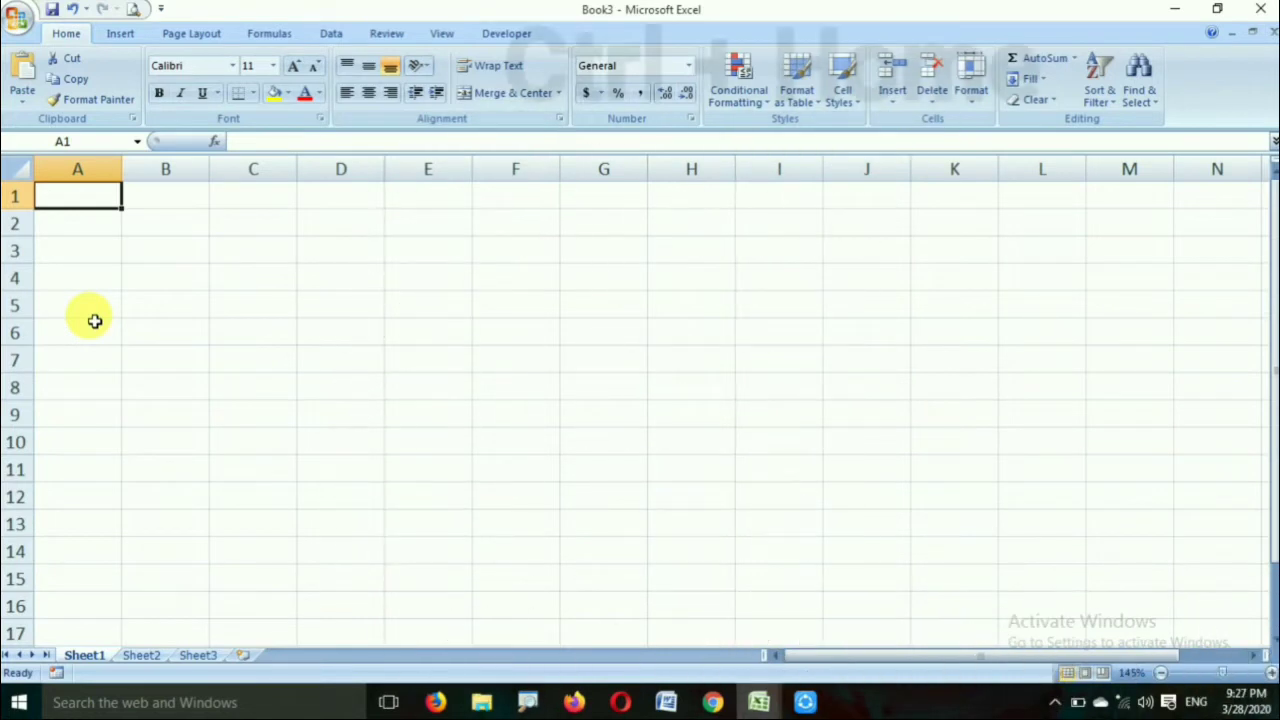
Step: Jump to the last column of row 1 to examine its column letters, and return to A1
{"action": "key", "text": "End"}
{"action": "key", "text": "Right"}
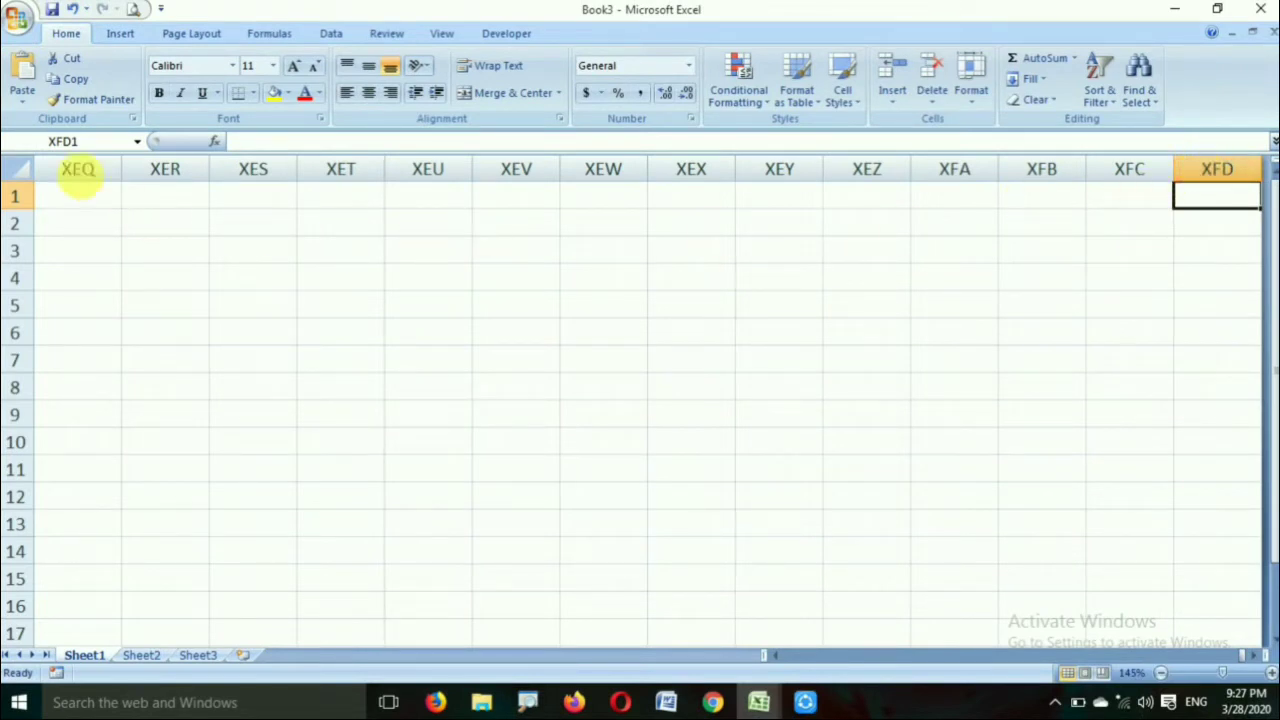
{"action": "left_click", "coordinate": [66, 172]}
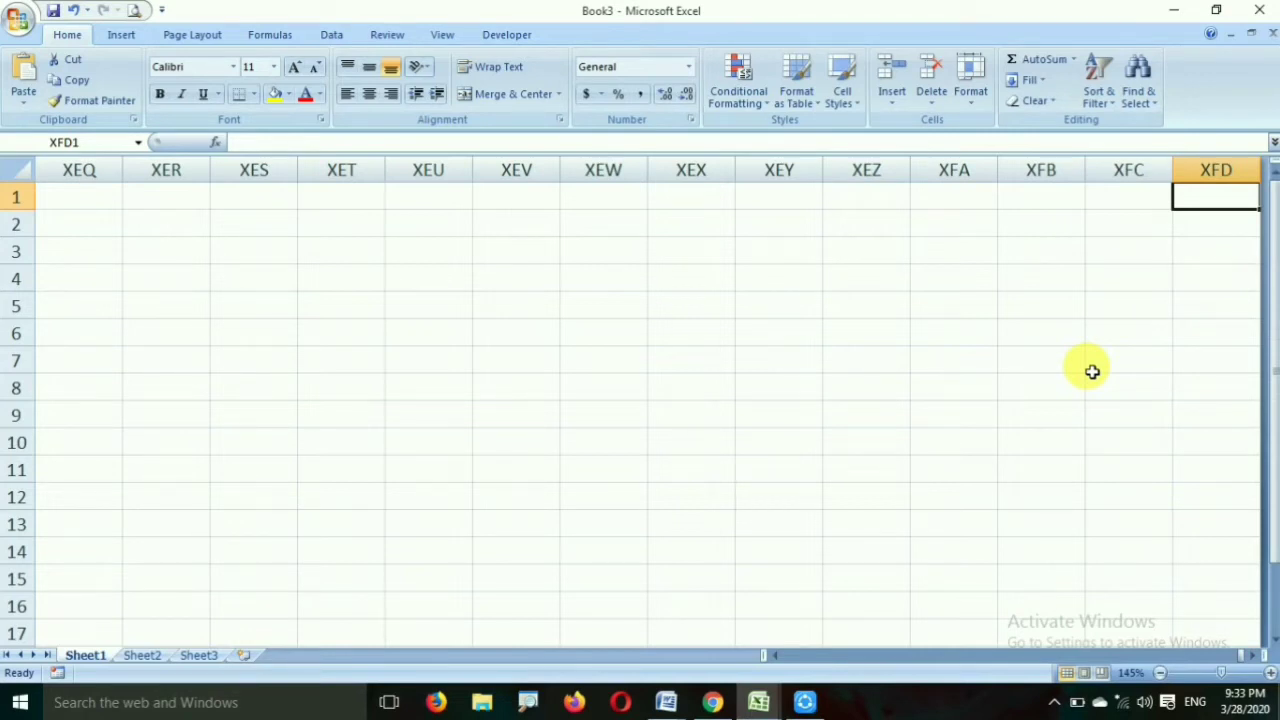
{"action": "key", "text": "ctrl+Left"}
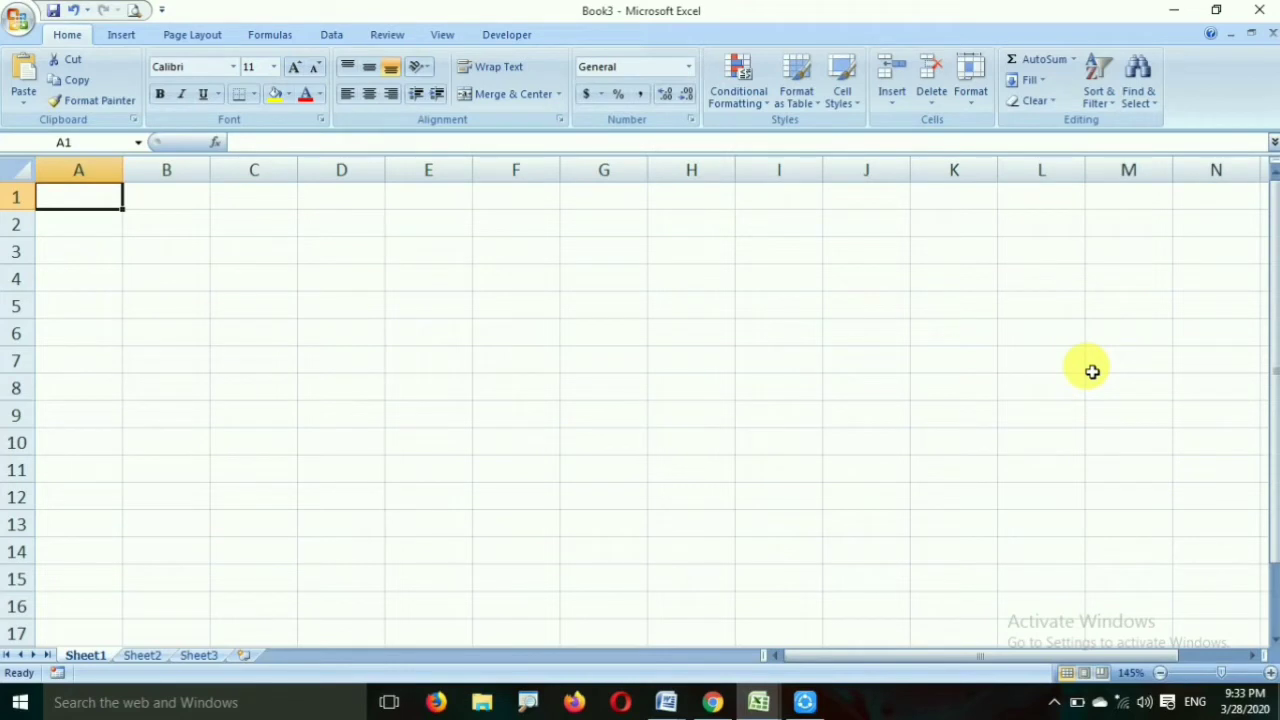
Step: Enter the text "My smart sikill" in cell A1
{"action": "type", "text": "My smart sikill"}
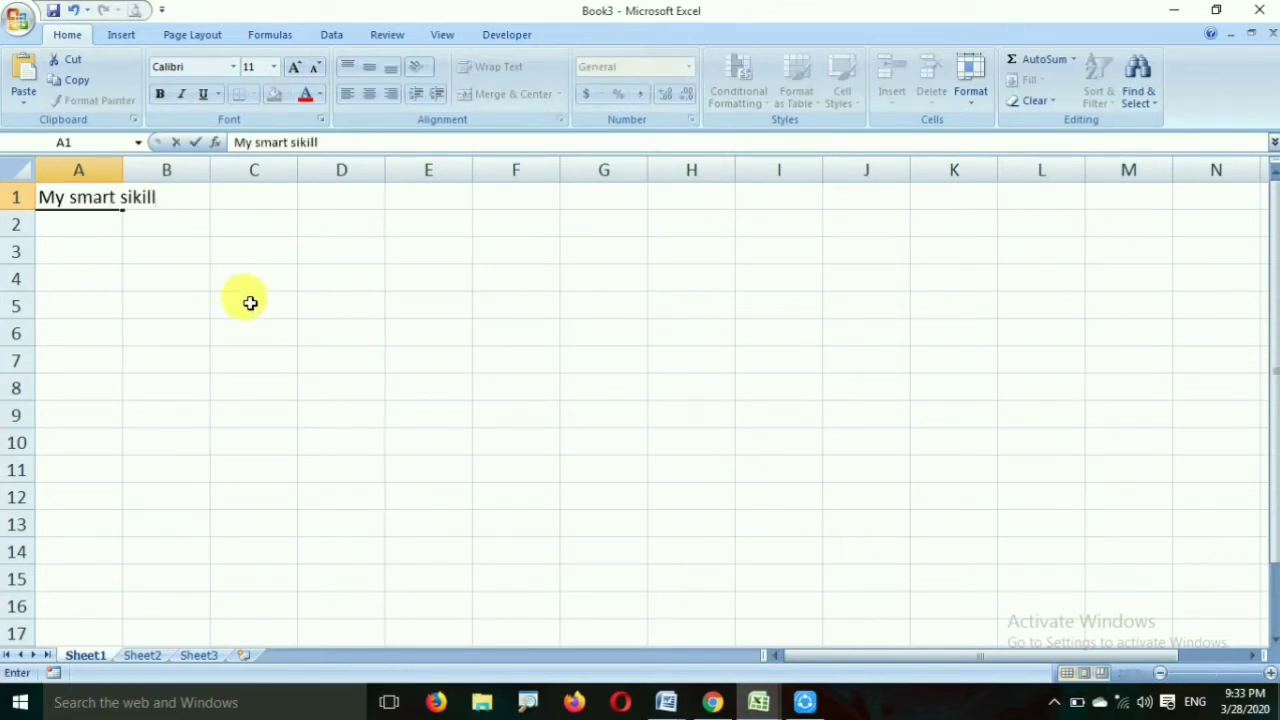
{"action": "key", "text": "Return"}
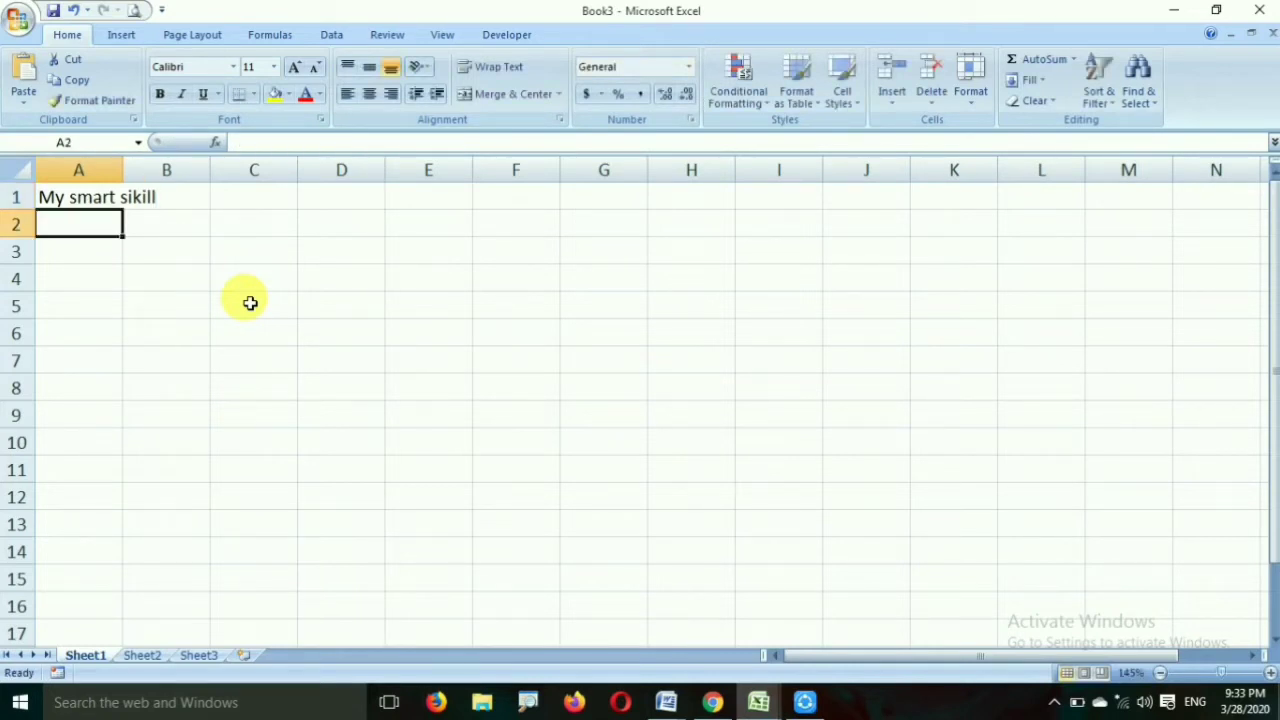
{"action": "left_click", "coordinate": [88, 208]}
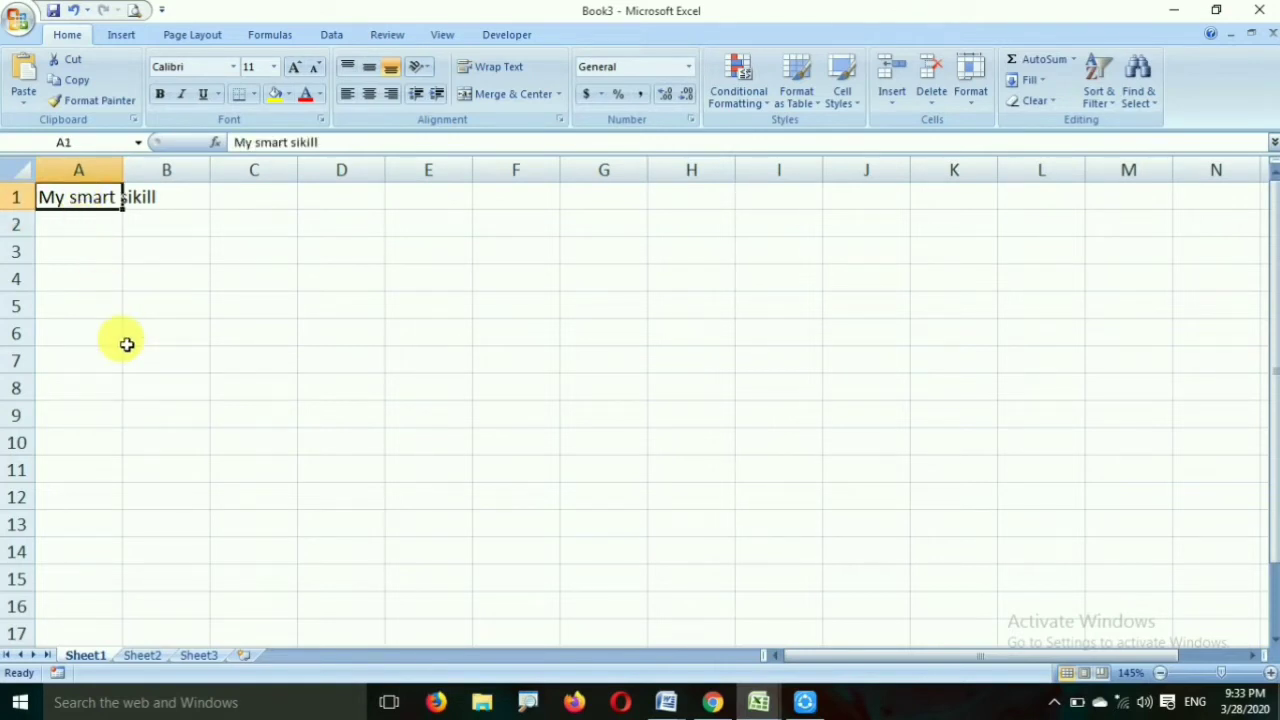
{"action": "key", "text": "BackSpace"}
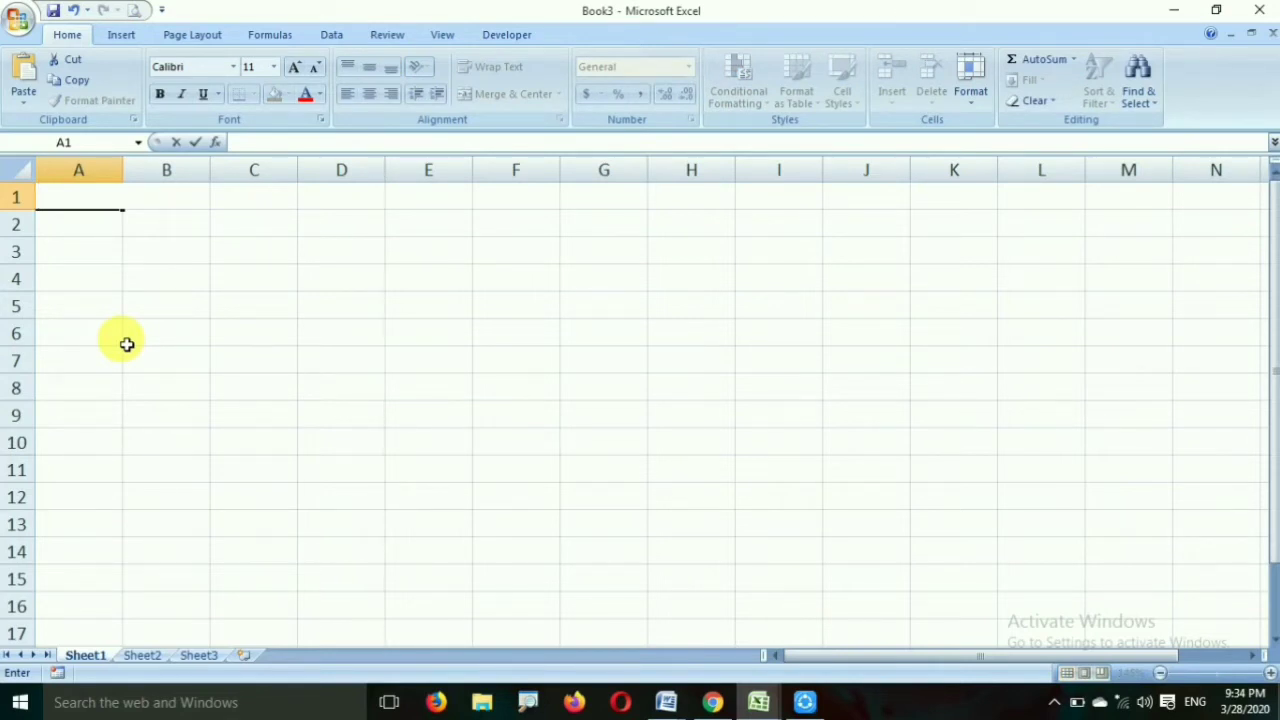
{"action": "key", "text": "Escape"}
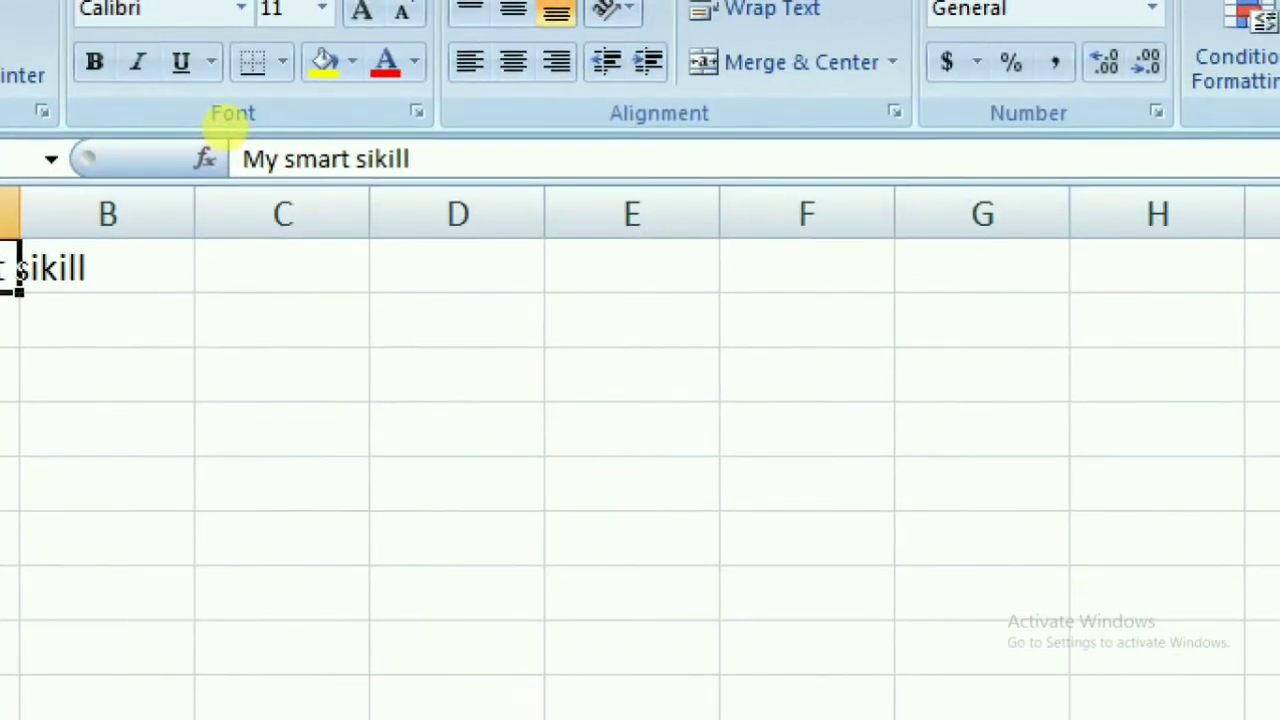
Step: Try to correct the text in cell A1 to "My smart Skills" through the formula bar
{"action": "mouse_move", "coordinate": [225, 127]}
{"action": "left_mouse_down"}
{"action": "mouse_move", "coordinate": [377, 180]}
{"action": "mouse_move", "coordinate": [570, 201]}
{"action": "left_mouse_up"}
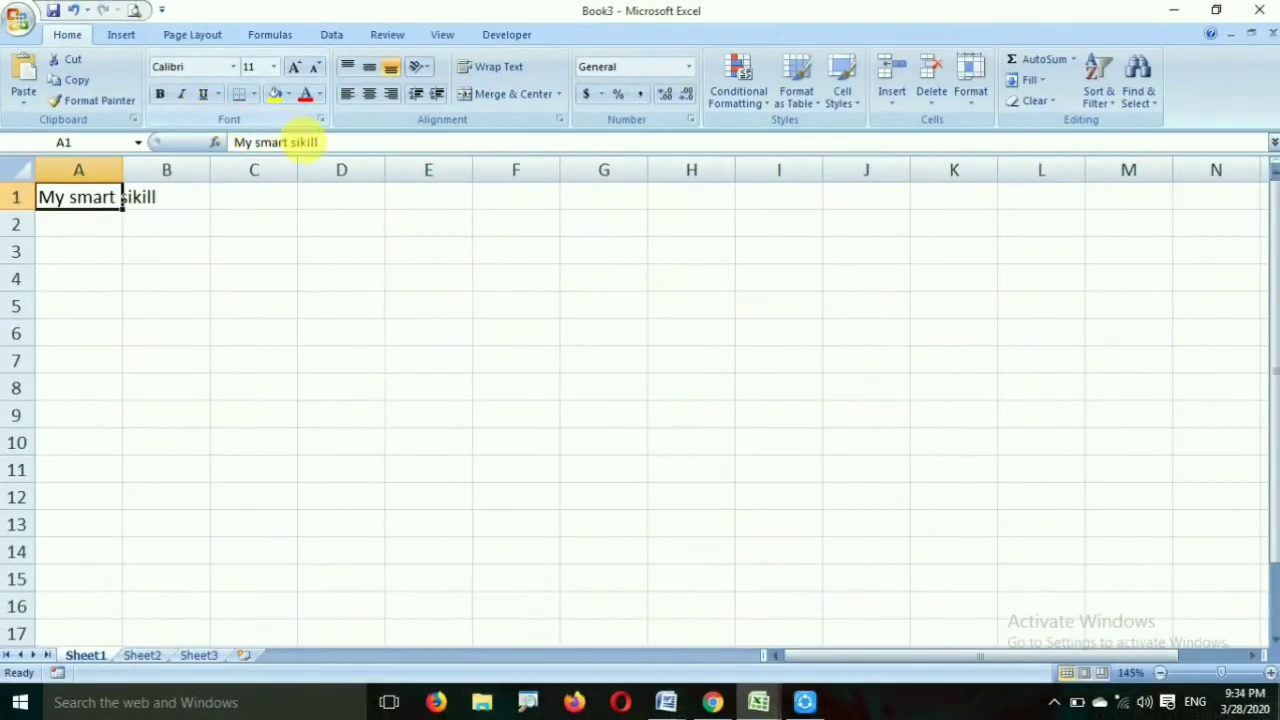
{"action": "left_click", "coordinate": [440, 162]}
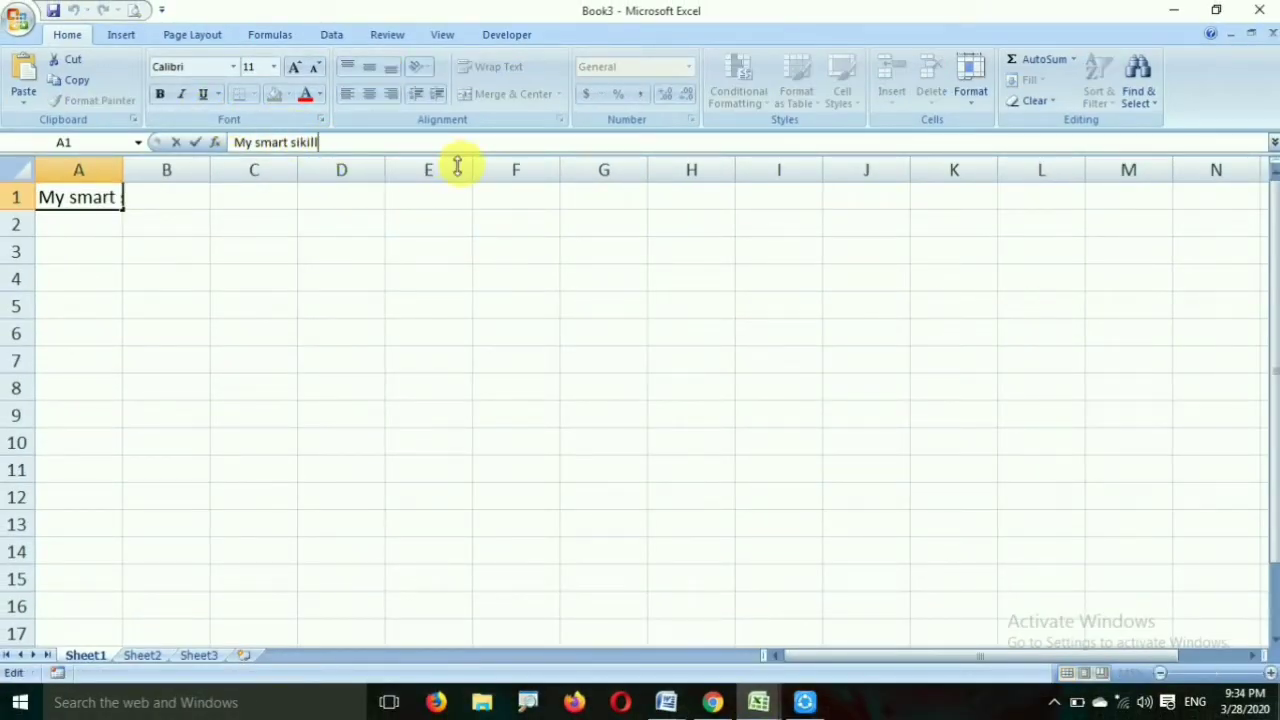
{"action": "key", "text": "Left"}
{"action": "key", "text": "Left"}
{"action": "key", "text": "Left"}
{"action": "key", "text": "Left"}
{"action": "key", "text": "BackSpace"}
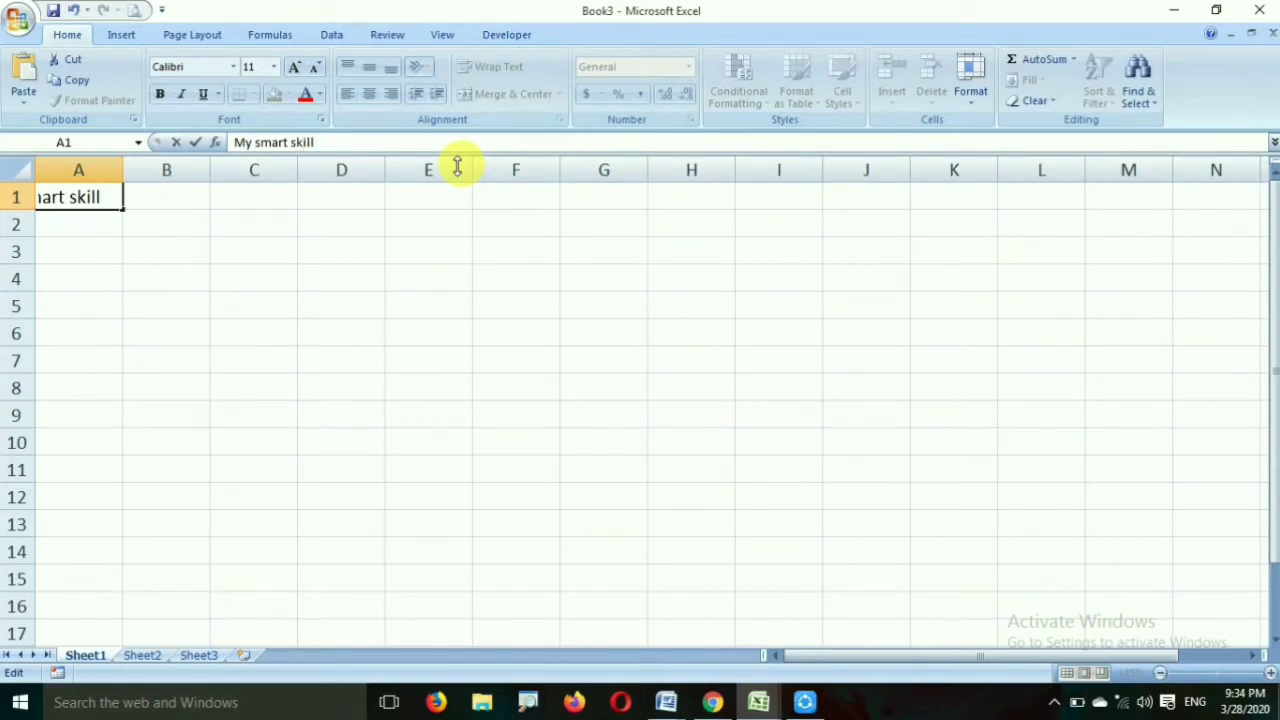
{"action": "type", "text": "s"}
{"action": "key", "text": "Left"}
{"action": "key", "text": "Left"}
{"action": "key", "text": "Left"}
{"action": "key", "text": "Left"}
{"action": "key", "text": "BackSpace"}
{"action": "type", "text": "S"}
{"action": "key", "text": "Left"}
{"action": "key", "text": "Left"}
{"action": "key", "text": "Left"}
{"action": "key", "text": "Left"}
{"action": "key", "text": "Left"}
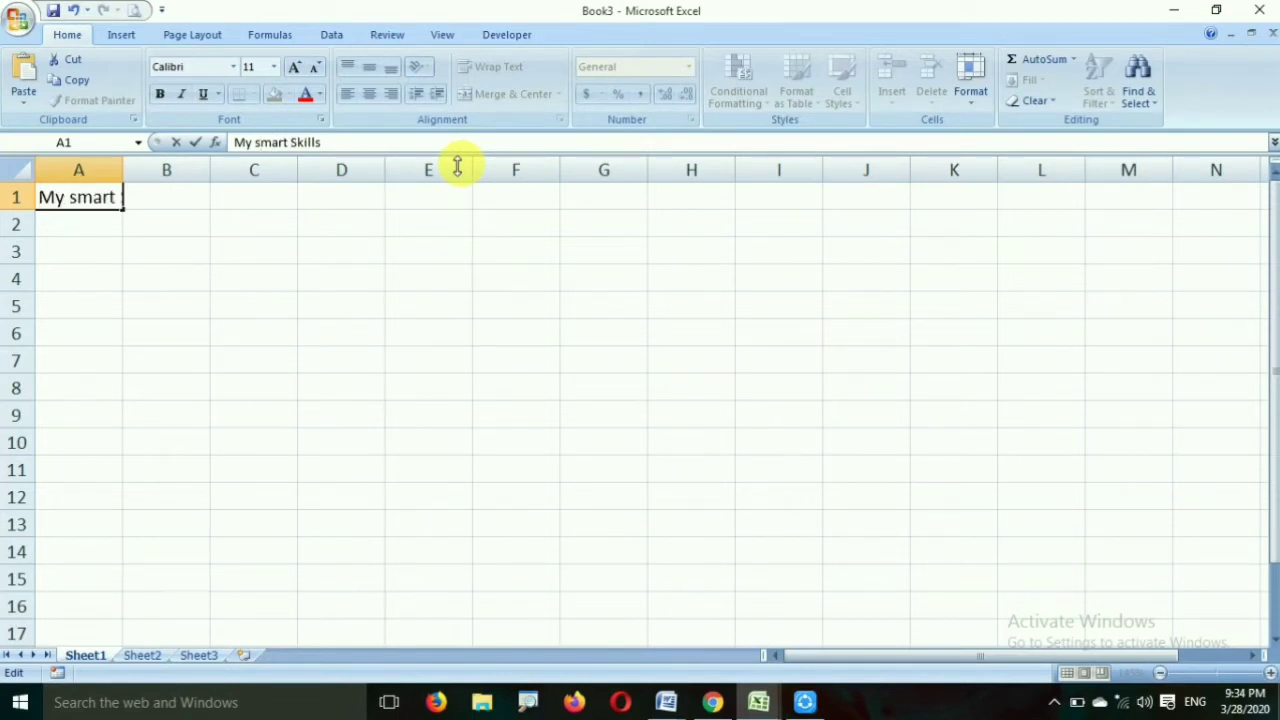
{"action": "key", "text": "BackSpace"}
{"action": "key", "text": "Escape"}
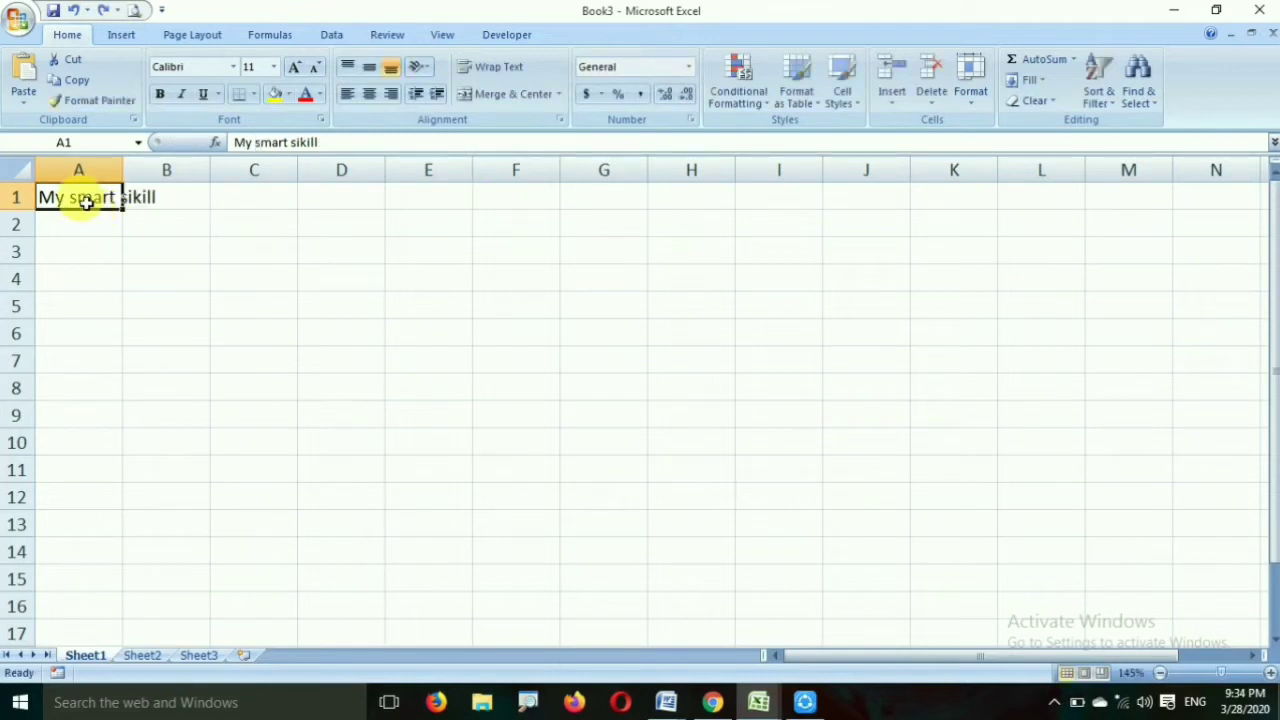
Step: Edit the text in cell A1 directly so that it reads "My Smart sikill"
{"action": "key", "text": "F2"}
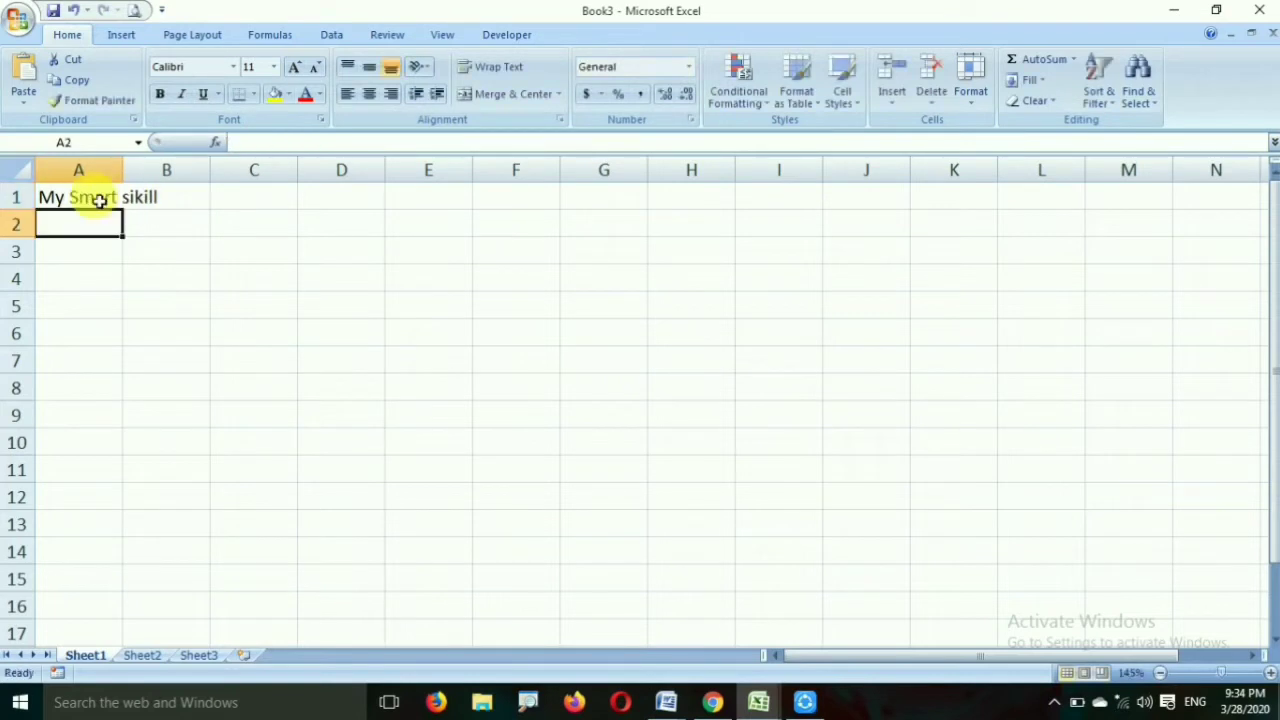
{"action": "double_click", "coordinate": [95, 199]}
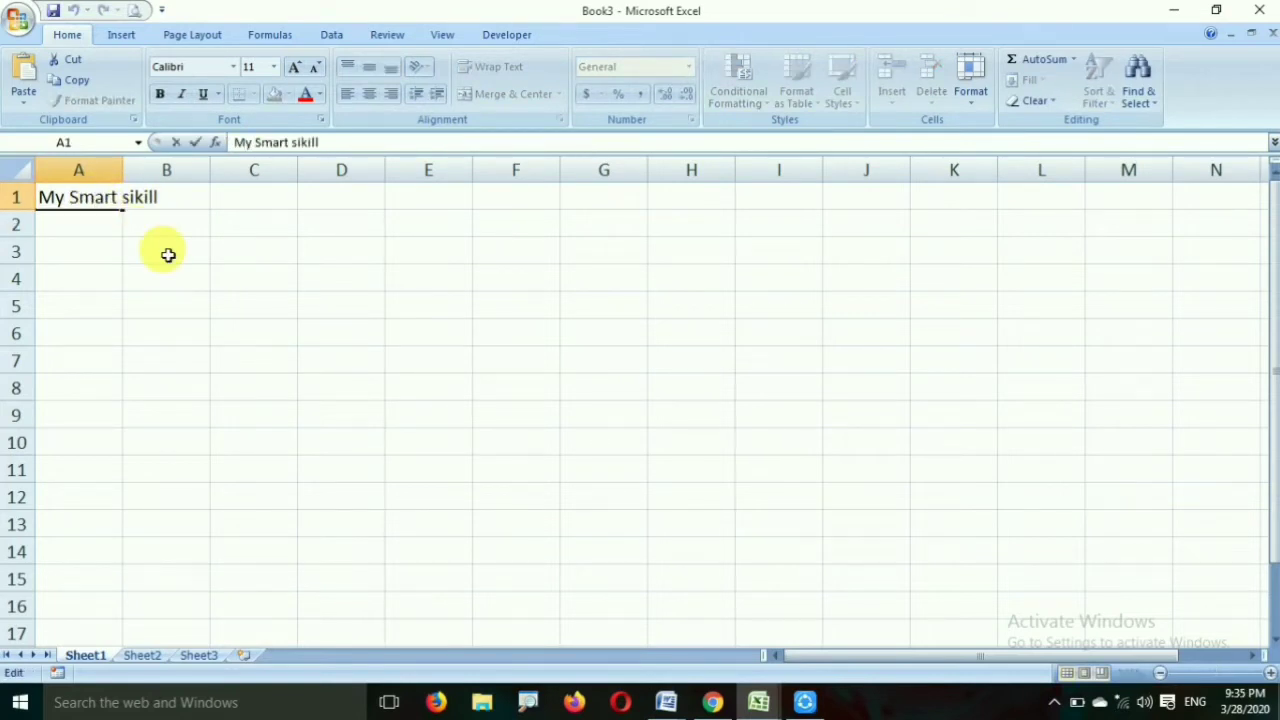
{"action": "key", "text": "Return"}
Step: Put cell A1 into in-cell editing several times and leave it each time for a cell below
{"action": "left_click", "coordinate": [85, 205]}
{"action": "double_click", "coordinate": [95, 199]}
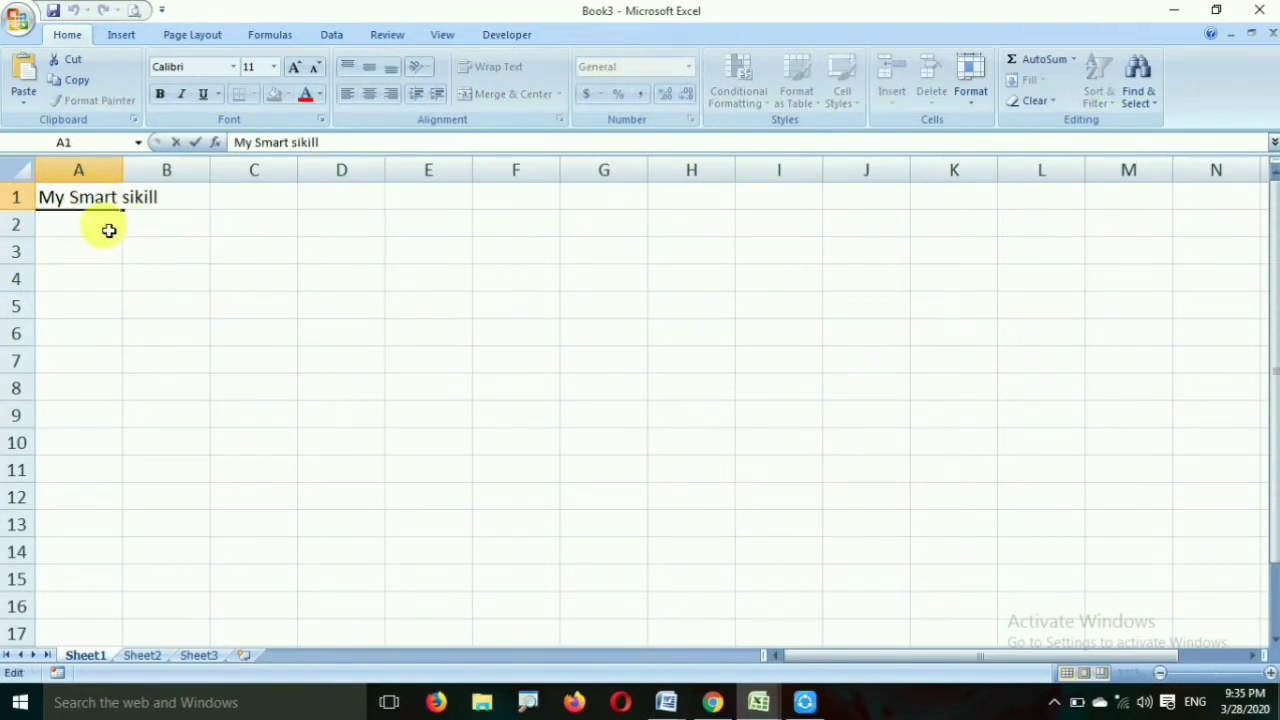
{"action": "left_click", "coordinate": [107, 229]}
{"action": "double_click", "coordinate": [97, 199]}
{"action": "left_click", "coordinate": [108, 230]}
{"action": "double_click", "coordinate": [96, 199]}
{"action": "left_click", "coordinate": [106, 228]}
{"action": "left_click", "coordinate": [97, 200]}
{"action": "double_click", "coordinate": [103, 204]}
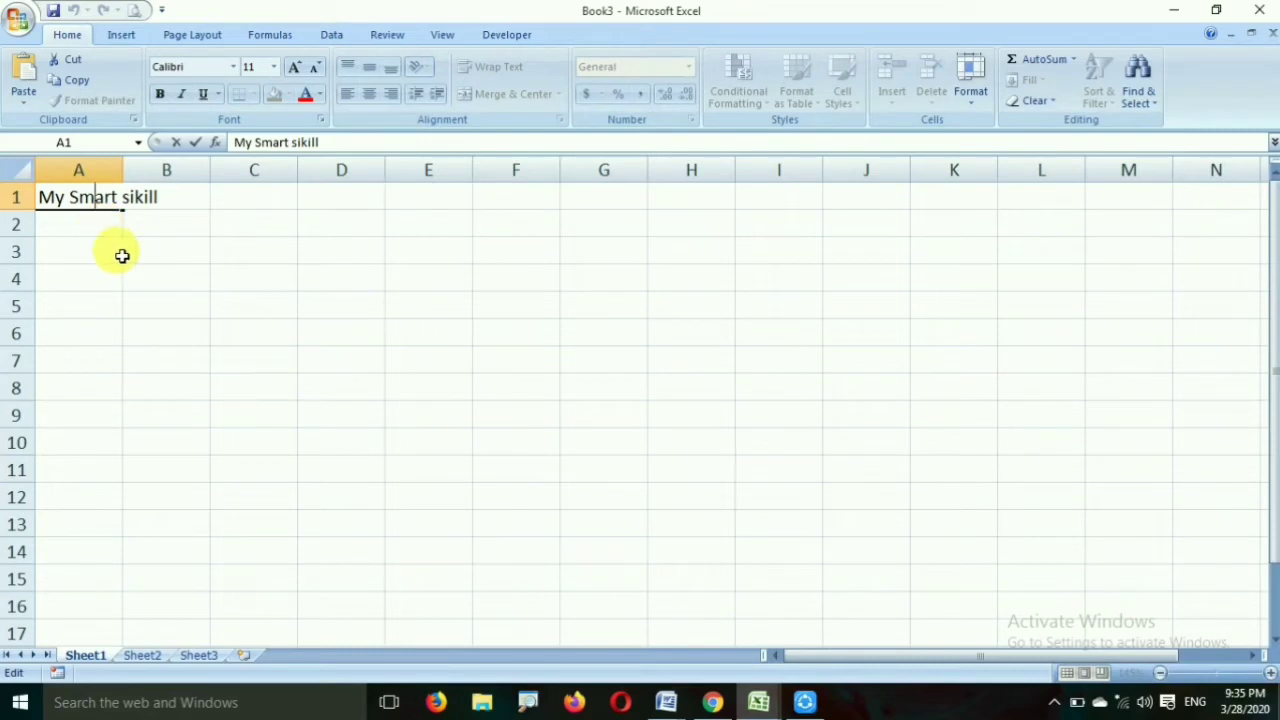
{"action": "left_click", "coordinate": [119, 253]}
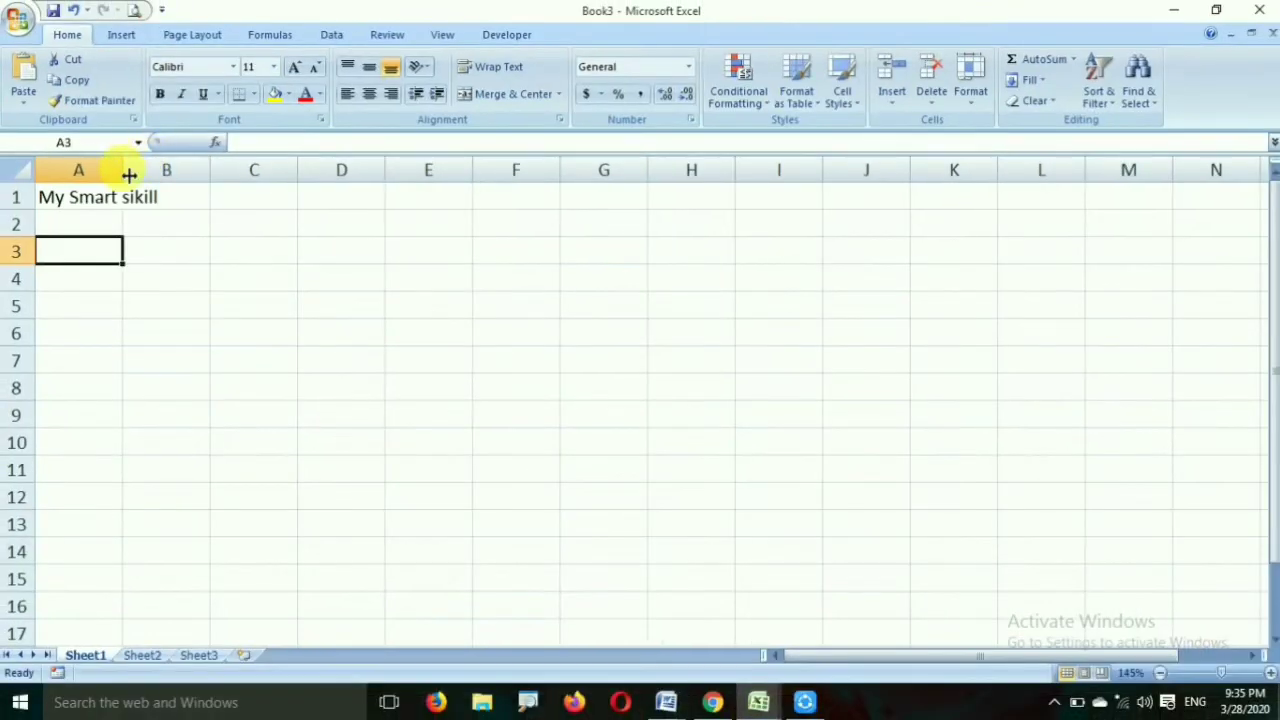
Step: Try widening column A and making row 1 taller by hand, and undo both size changes
{"action": "left_click_drag", "start_coordinate": [100, 186], "coordinate": [174, 176]}
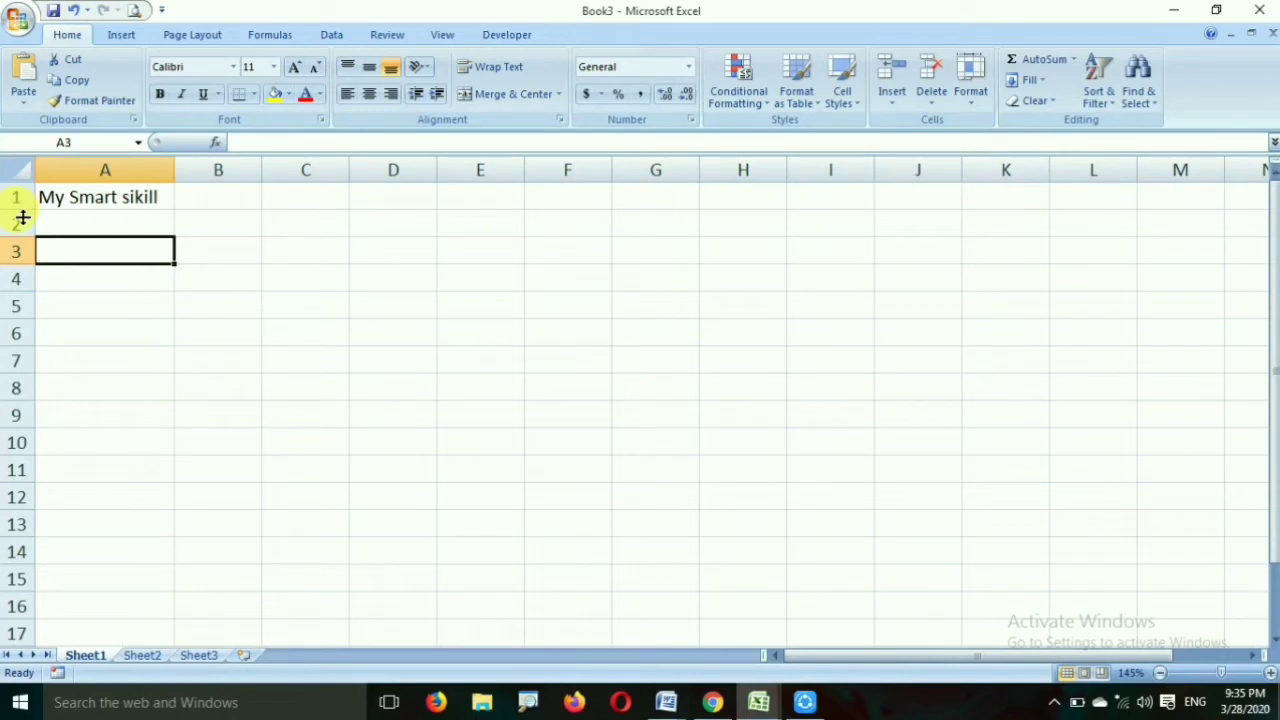
{"action": "left_click_drag", "start_coordinate": [22, 217], "coordinate": [22, 252]}
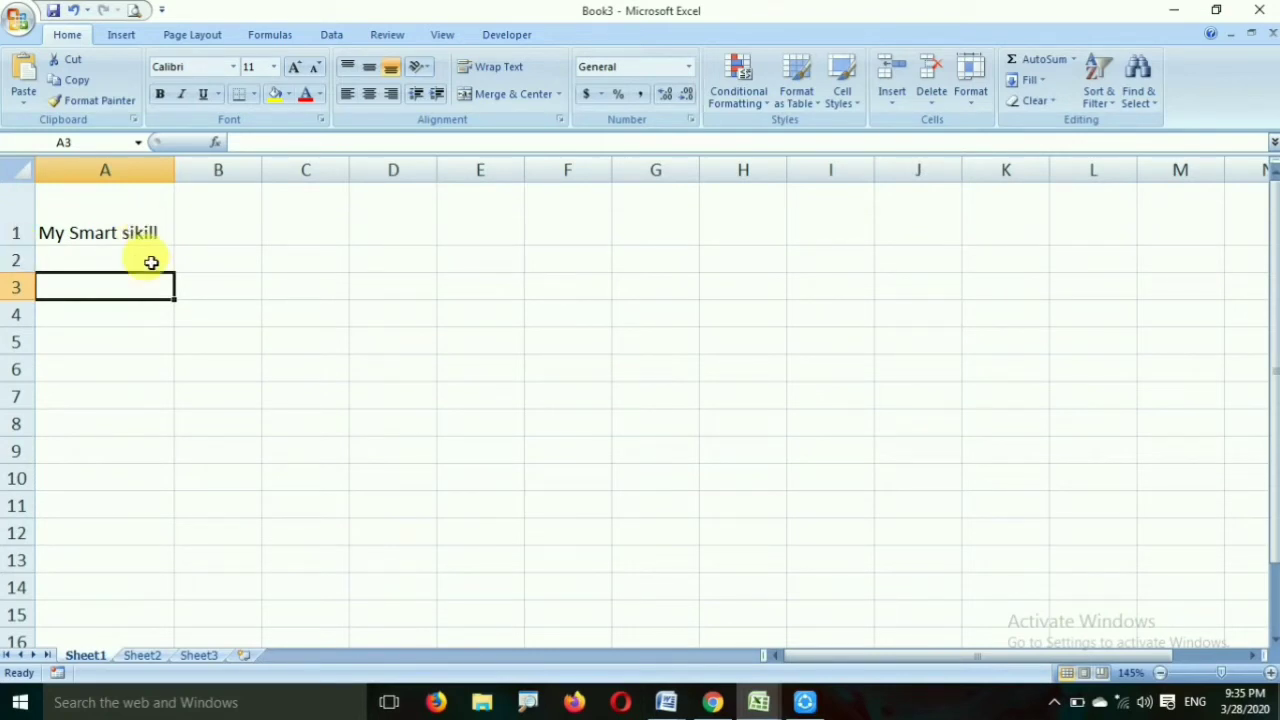
{"action": "key", "text": "ctrl+z"}
{"action": "key", "text": "ctrl+z"}
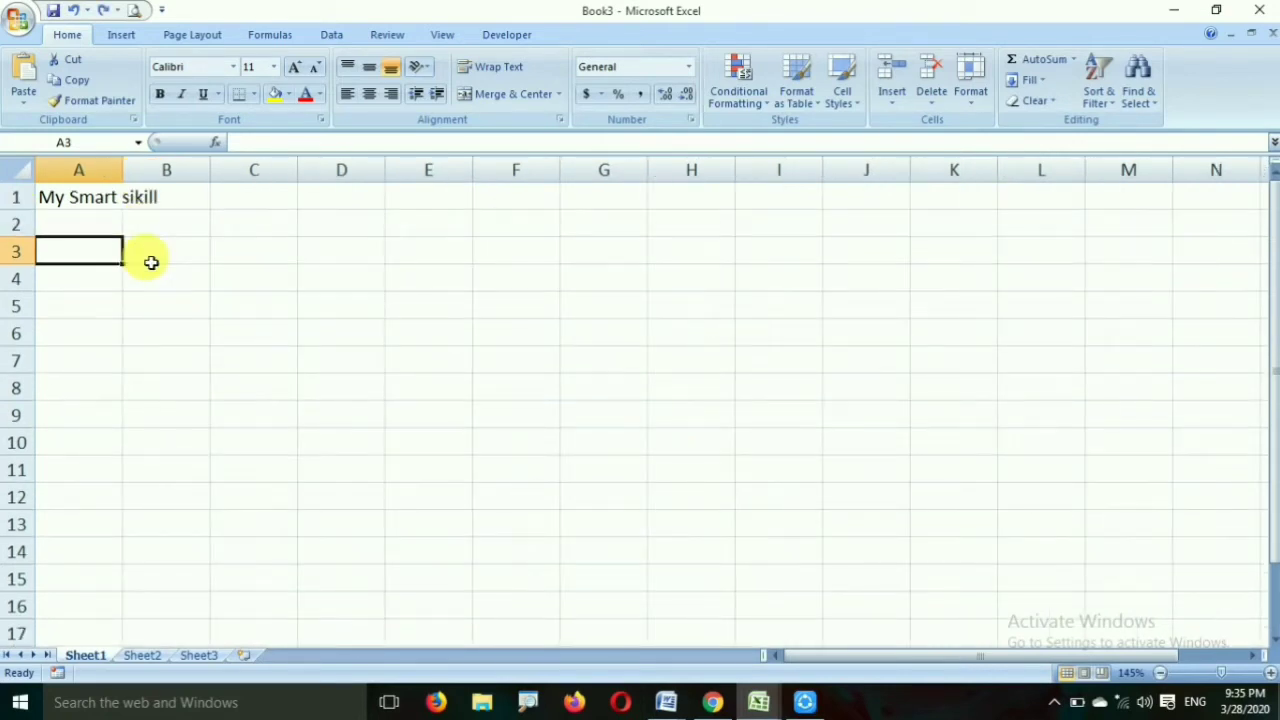
Step: AutoFit column A to its text and clear the contents of the whole sheet, returning to cell A1
{"action": "double_click", "coordinate": [131, 172]}
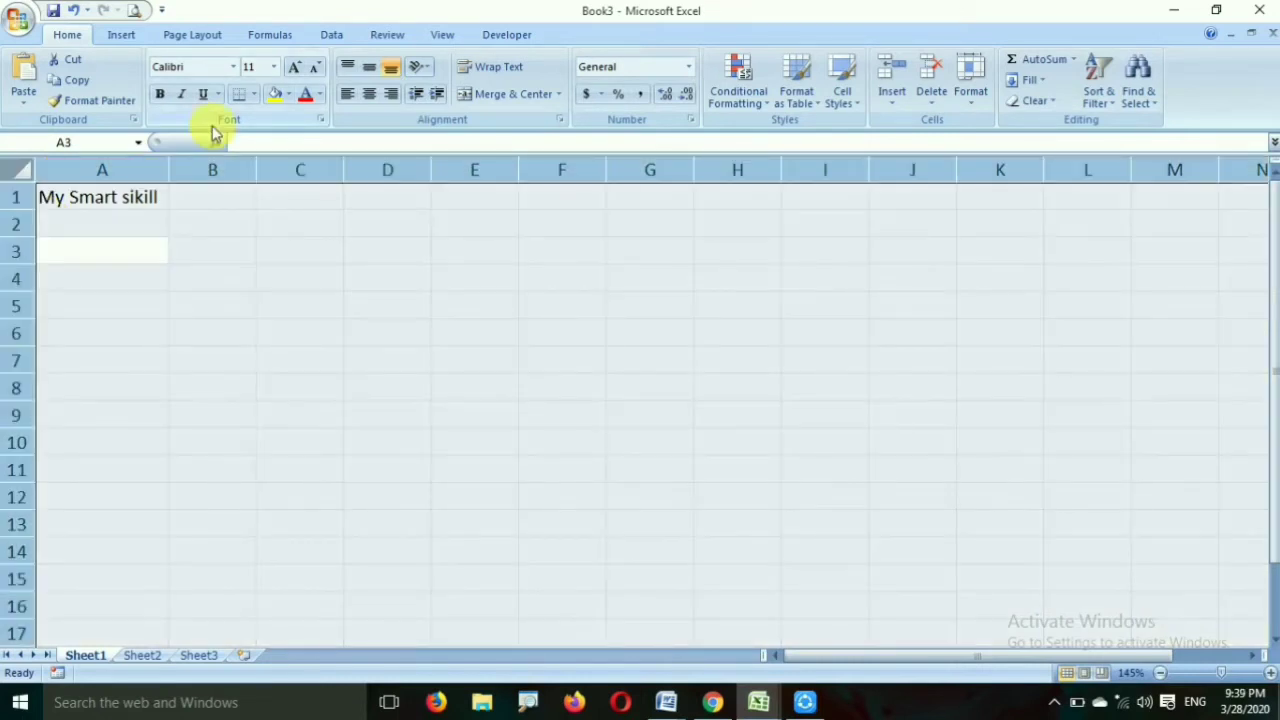
{"action": "key", "text": "Delete"}
{"action": "key", "text": "Down"}
{"action": "key", "text": "Up"}
{"action": "key", "text": "Up"}
{"action": "key", "text": "Up"}
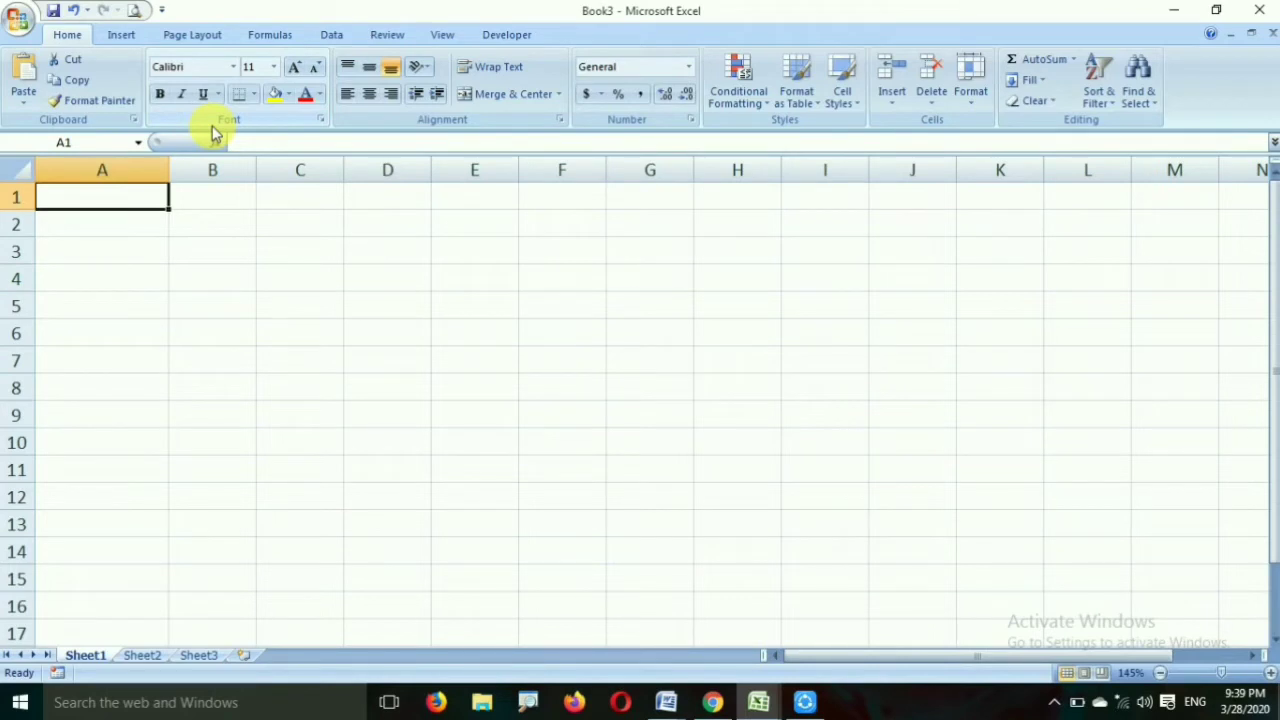
Step: Enter the heading "S. No" in cell A1
{"action": "type", "text": "S. N"}
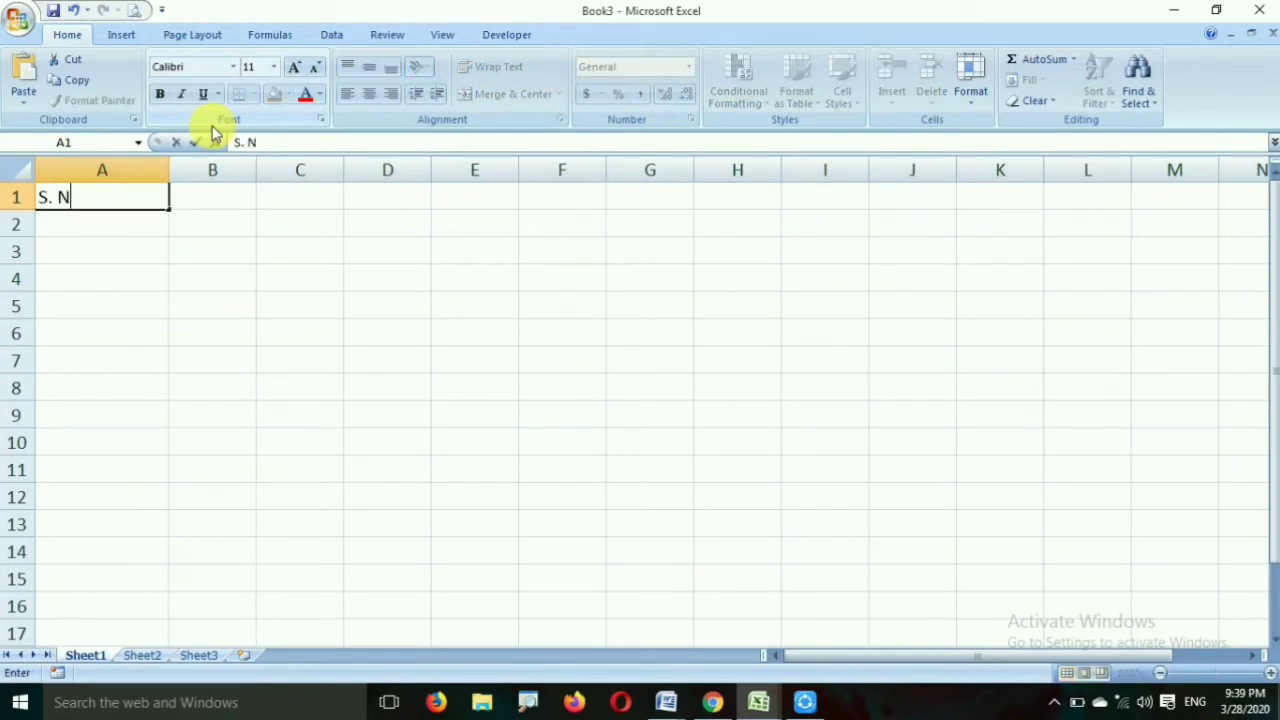
{"action": "type", "text": "o"}
{"action": "key", "text": "Tab"}
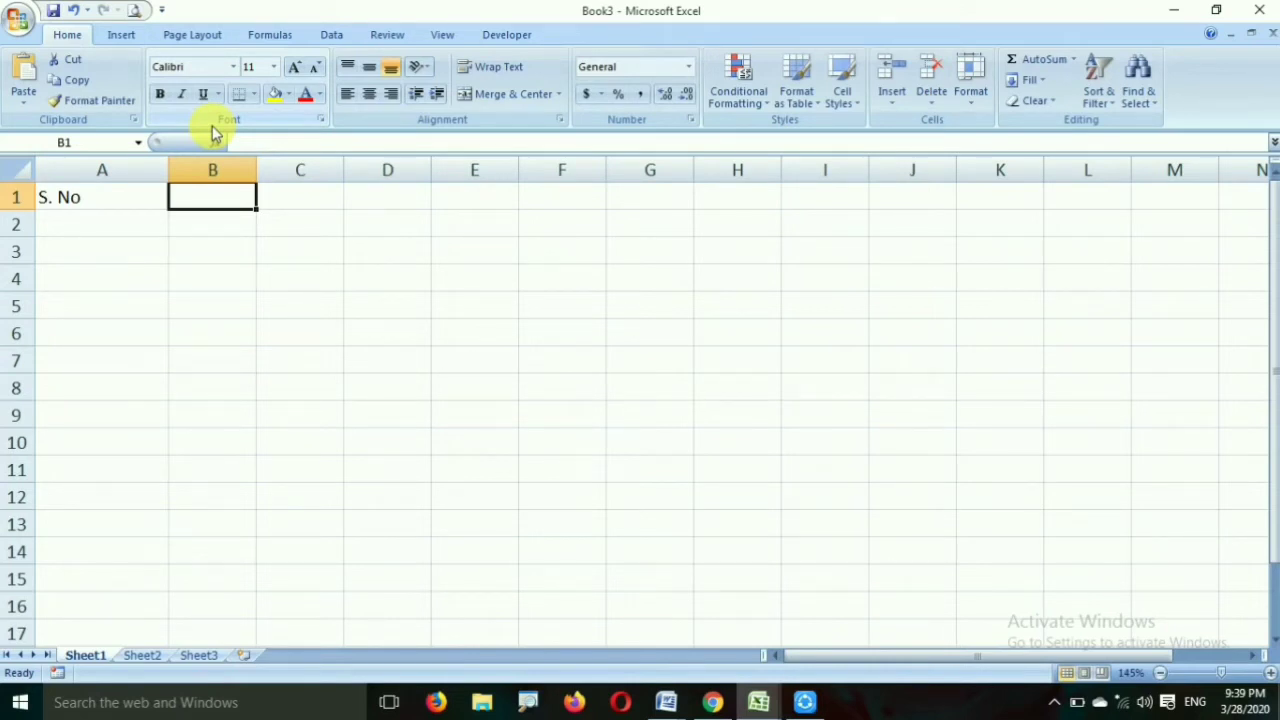
{"action": "key", "text": "Return"}
{"action": "key", "text": "Down"}
{"action": "key", "text": "Down"}
{"action": "key", "text": "Down"}
{"action": "key", "text": "Up"}
{"action": "key", "text": "Up"}
{"action": "key", "text": "Up"}
{"action": "key", "text": "Up"}
Step: Enter the headings "Name" in cell B1 and "Price" in cell C1
{"action": "key", "text": "Right"}
{"action": "type", "text": "Nam"}
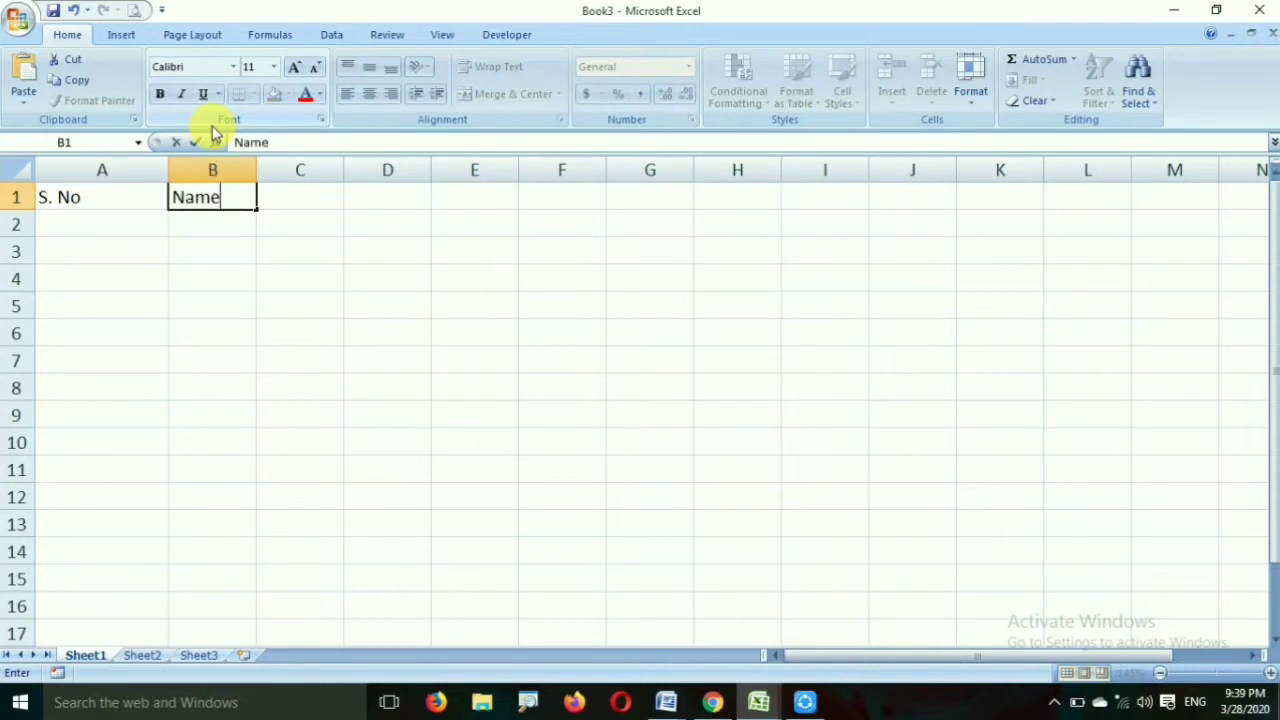
{"action": "key", "text": "Right"}
{"action": "type", "text": "P"}
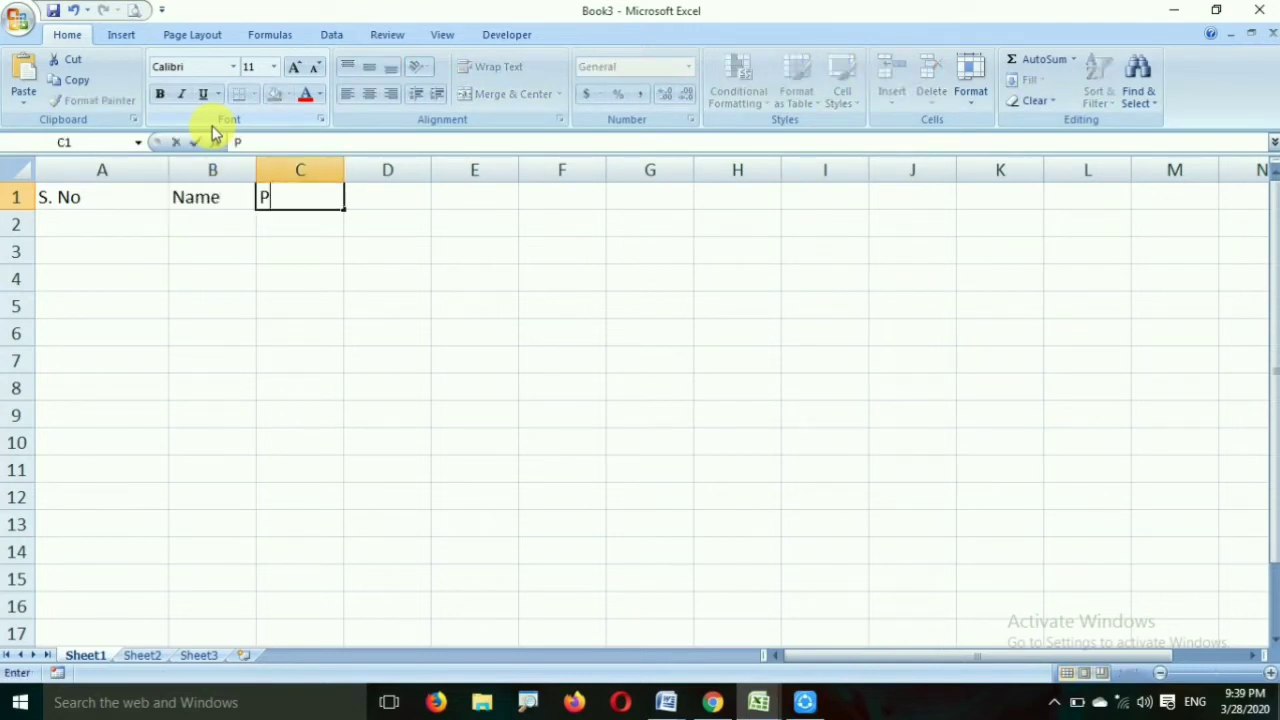
{"action": "type", "text": "rice"}
{"action": "key", "text": "Right"}
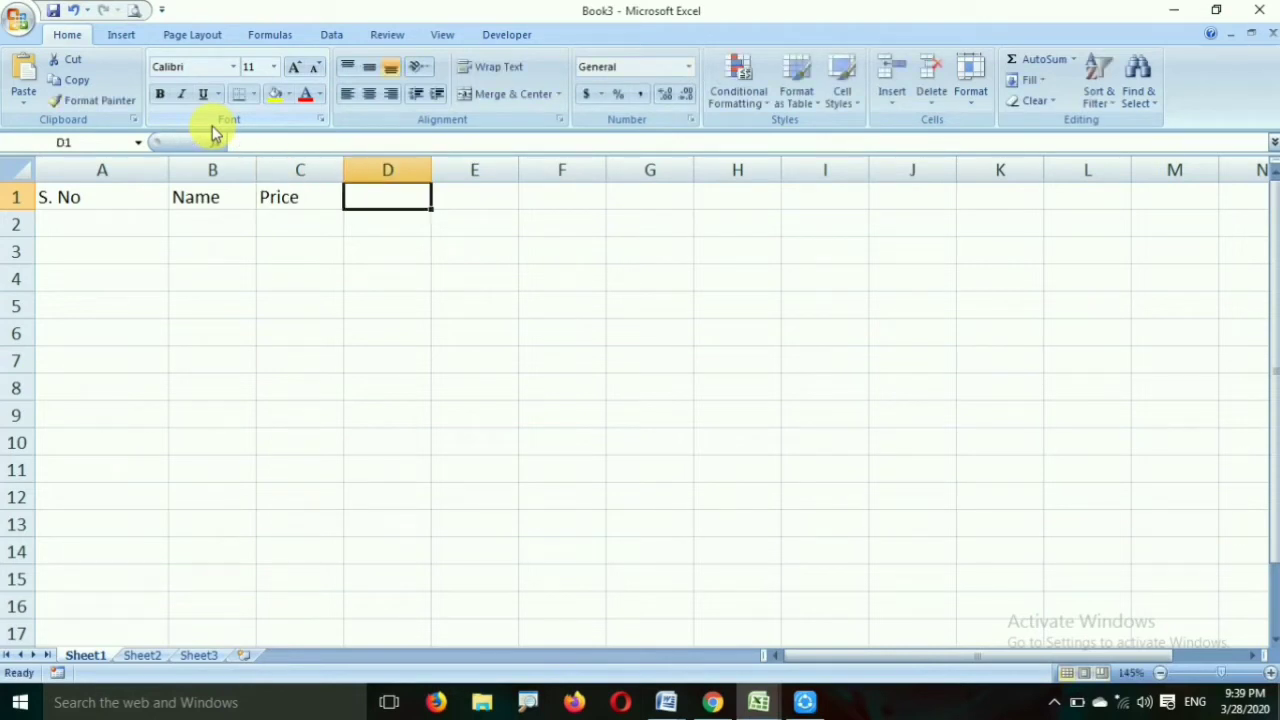
{"action": "type", "text": "Total"}
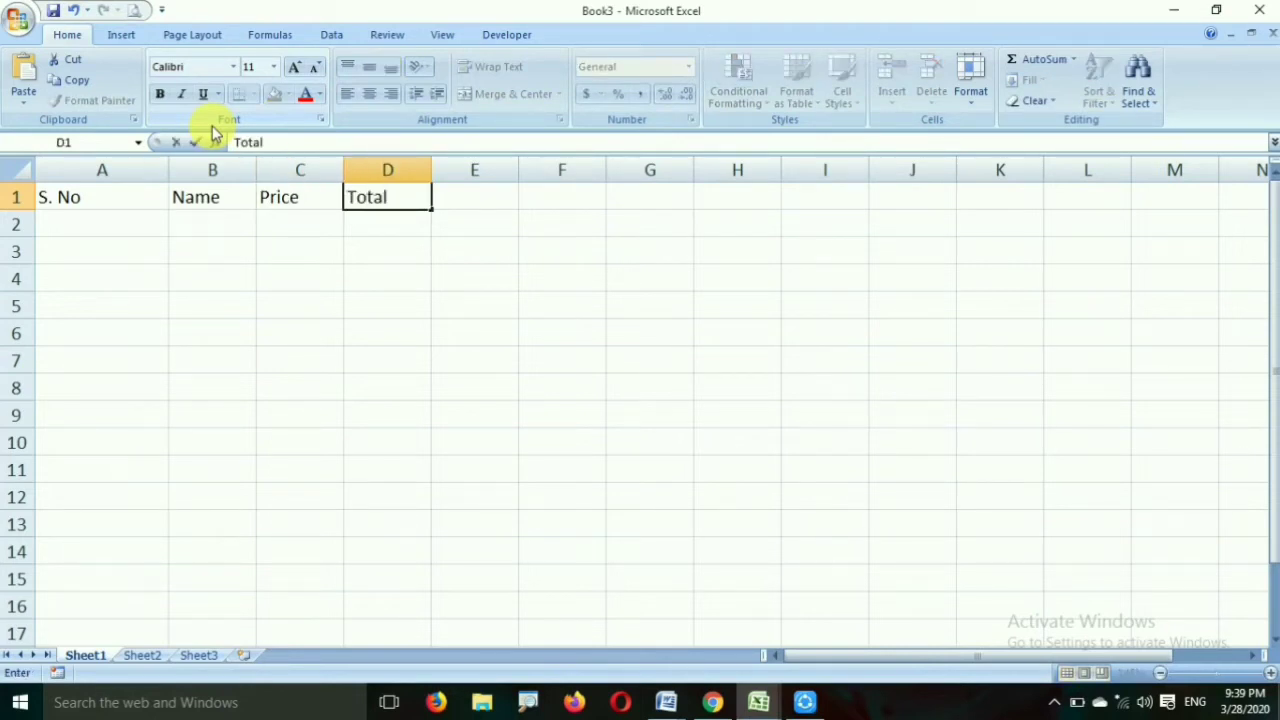
{"action": "key", "text": "BackSpace"}
{"action": "key", "text": "BackSpace"}
{"action": "key", "text": "BackSpace"}
{"action": "key", "text": "BackSpace"}
{"action": "key", "text": "BackSpace"}
Step: Enter the headings "Quntity" in cell D1 and "Total Amt" in cell E1
{"action": "type", "text": "Quntity"}
{"action": "key", "text": "Tab"}
{"action": "type", "text": "Total Amt"}
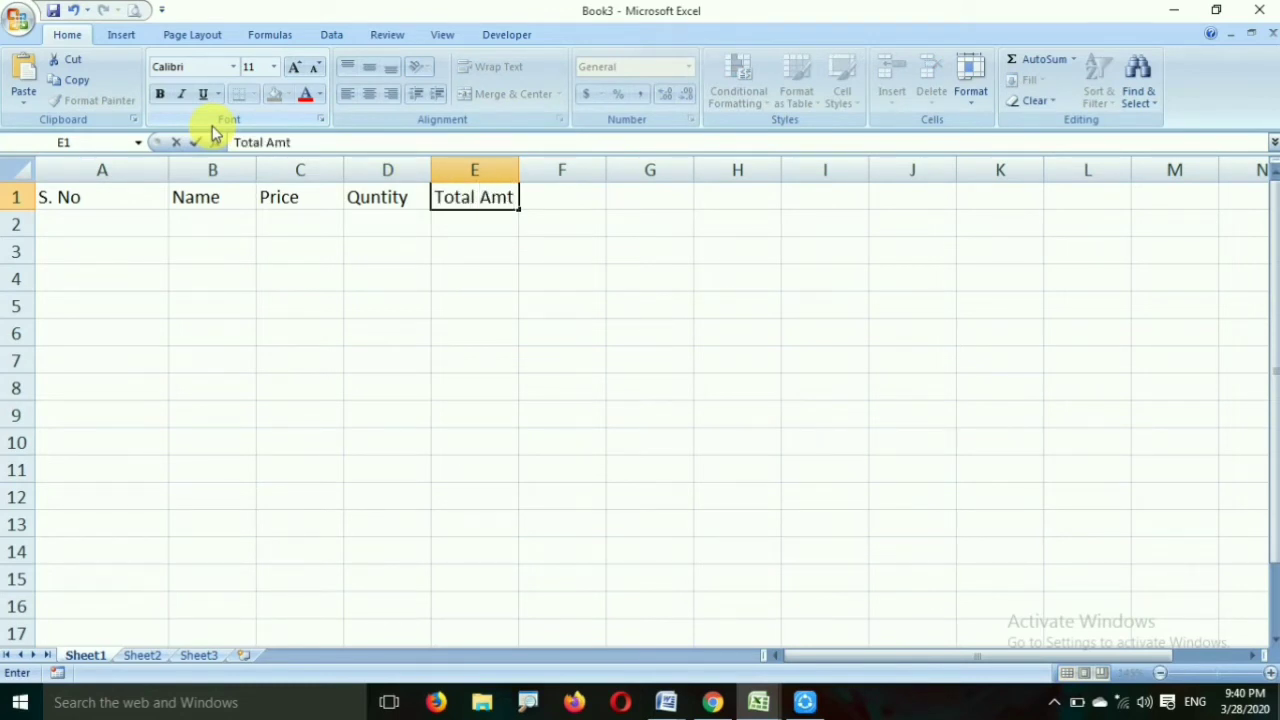
{"action": "key", "text": "Return"}
Step: Make the "S. No" heading in cell A1 bold and set its font to Algerian
{"action": "key", "text": "Up"}
{"action": "key", "text": "Left"}
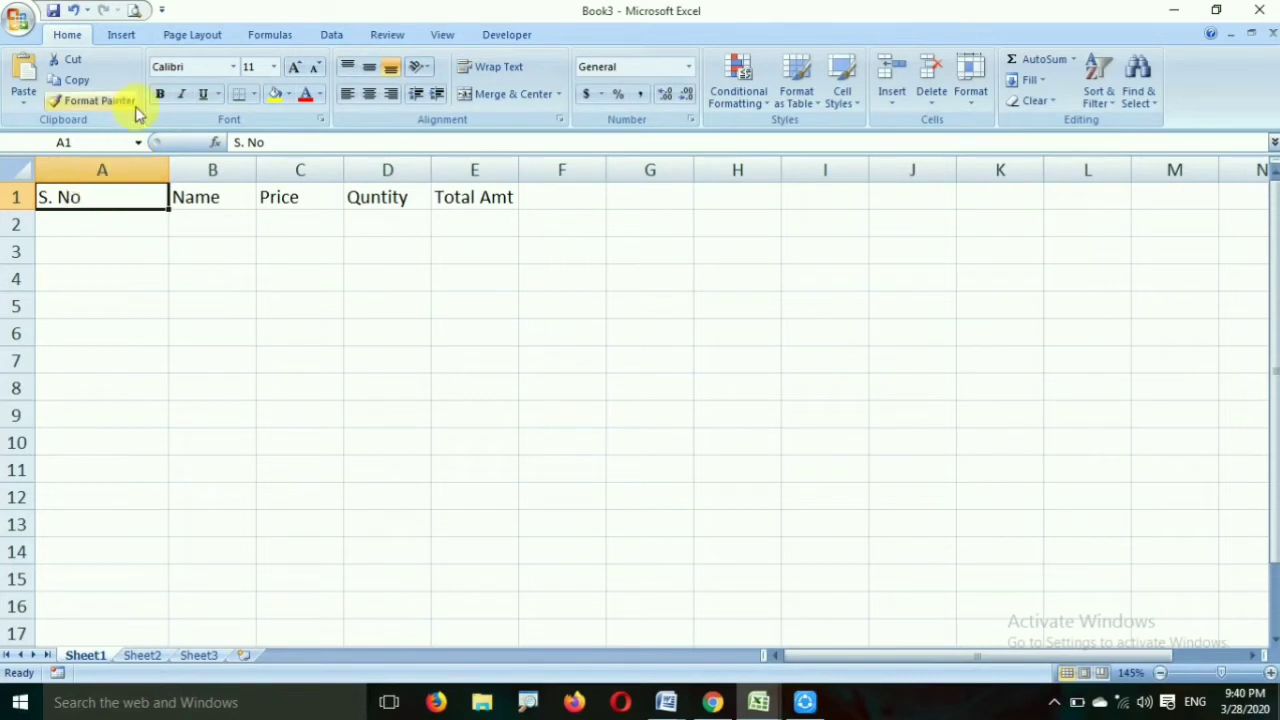
{"action": "left_click", "coordinate": [162, 94]}
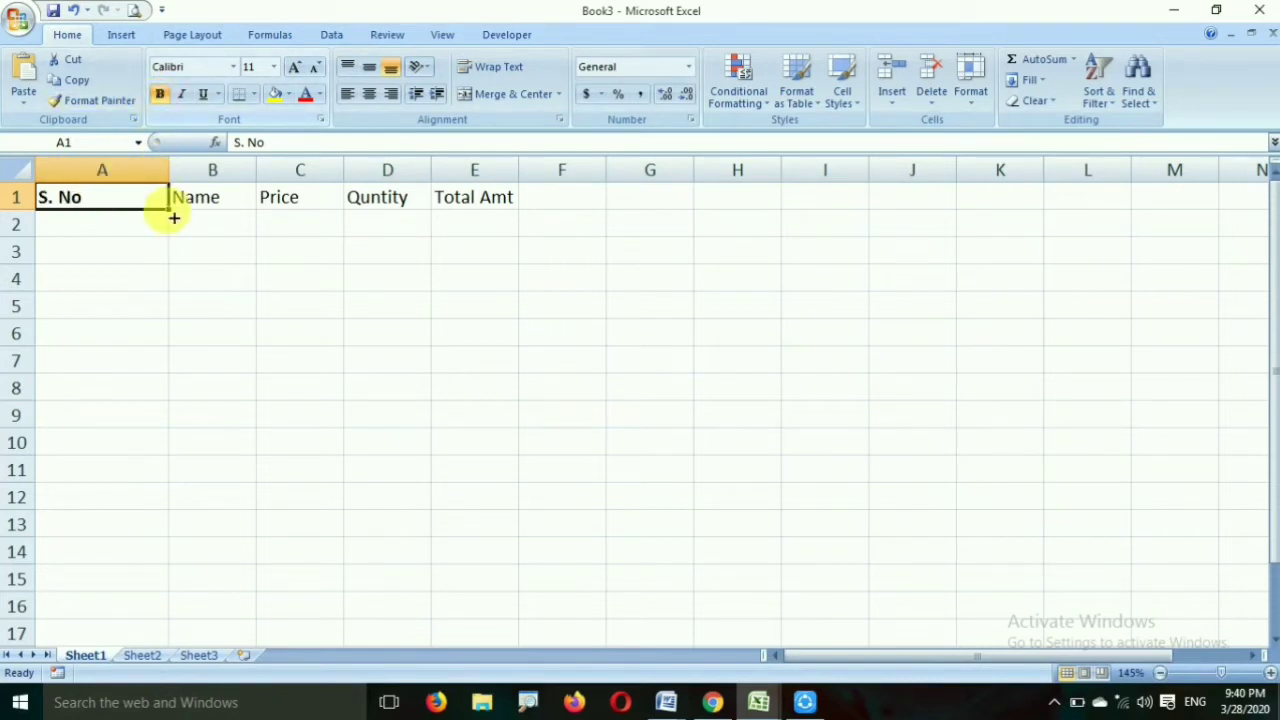
{"action": "left_click", "coordinate": [234, 66]}
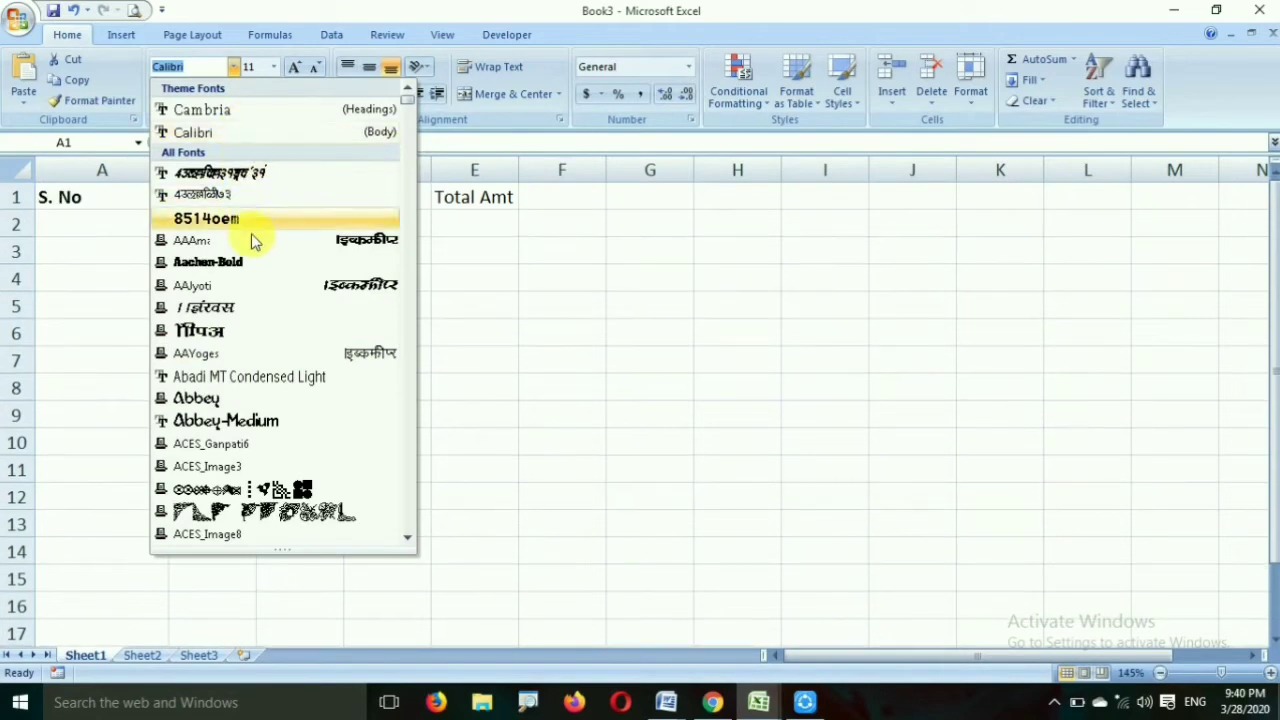
{"action": "scroll", "coordinate": [251, 300], "scroll_direction": "down", "scroll_amount": 6}
{"action": "scroll", "coordinate": [252, 505], "scroll_direction": "down", "scroll_amount": 2}
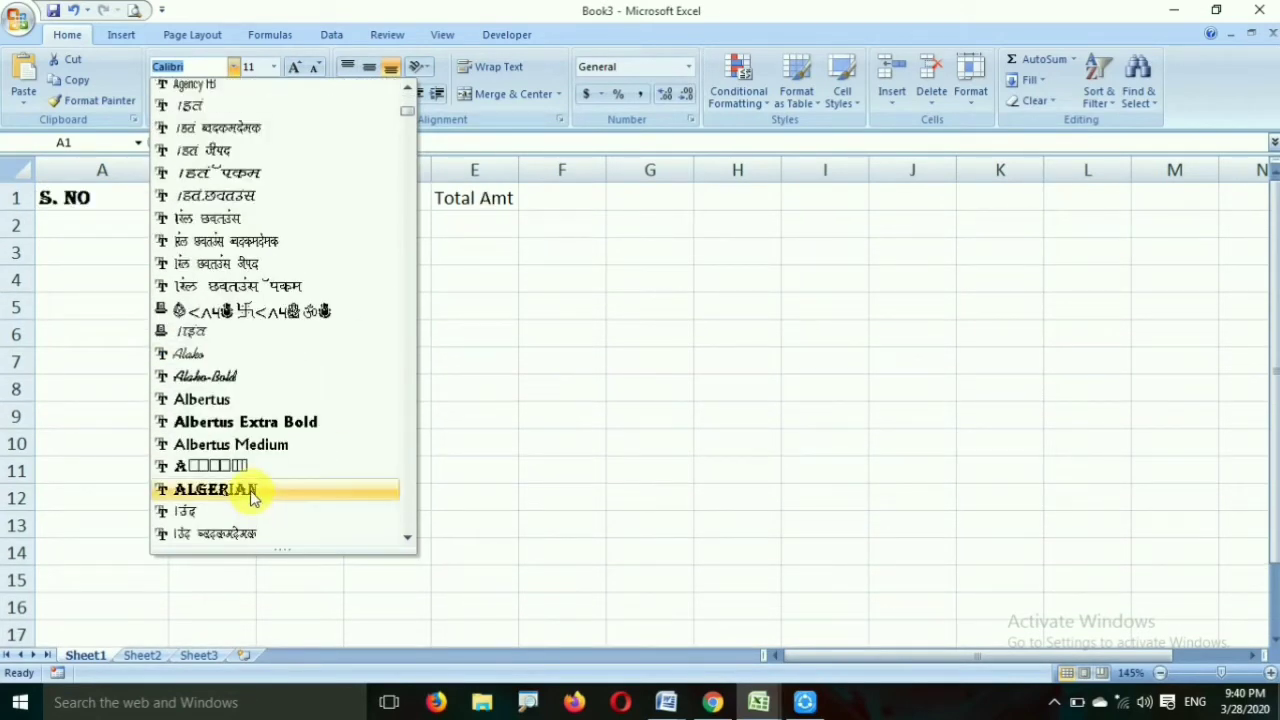
{"action": "left_click", "coordinate": [252, 492]}
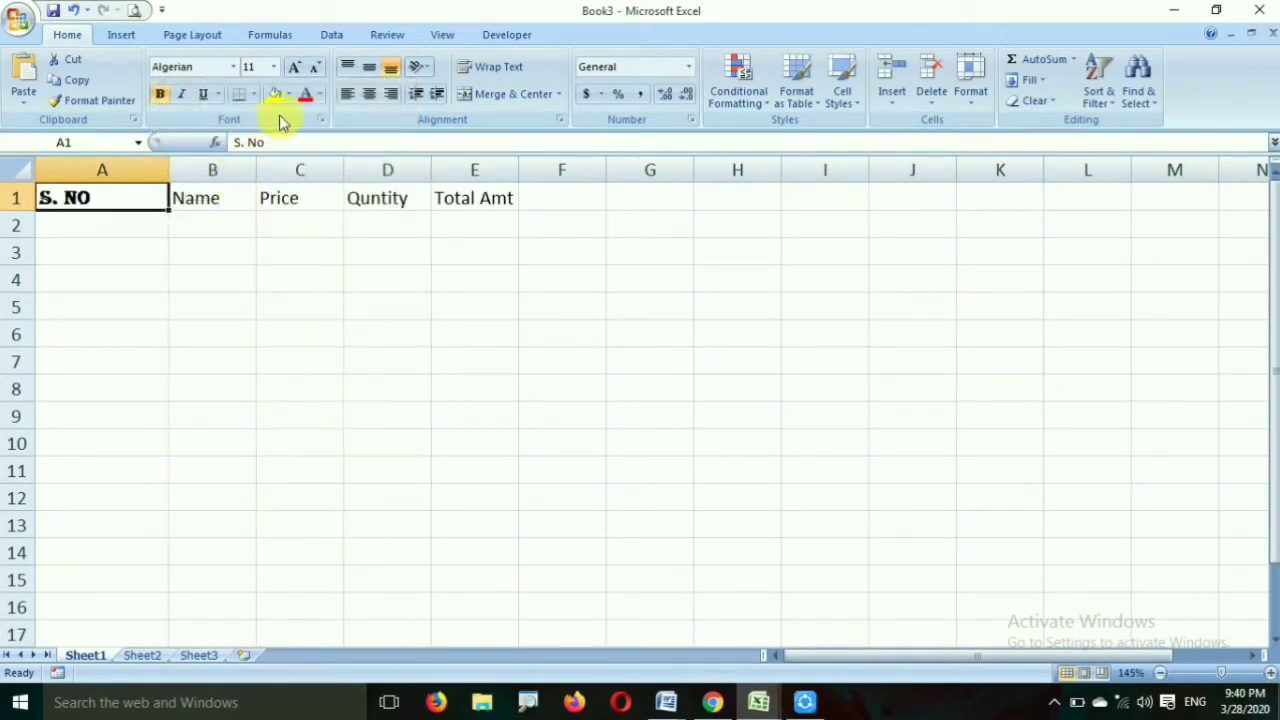
Step: Italicize the "S. No" heading and fill cell A1 with the standard red colour
{"action": "left_click", "coordinate": [181, 94]}
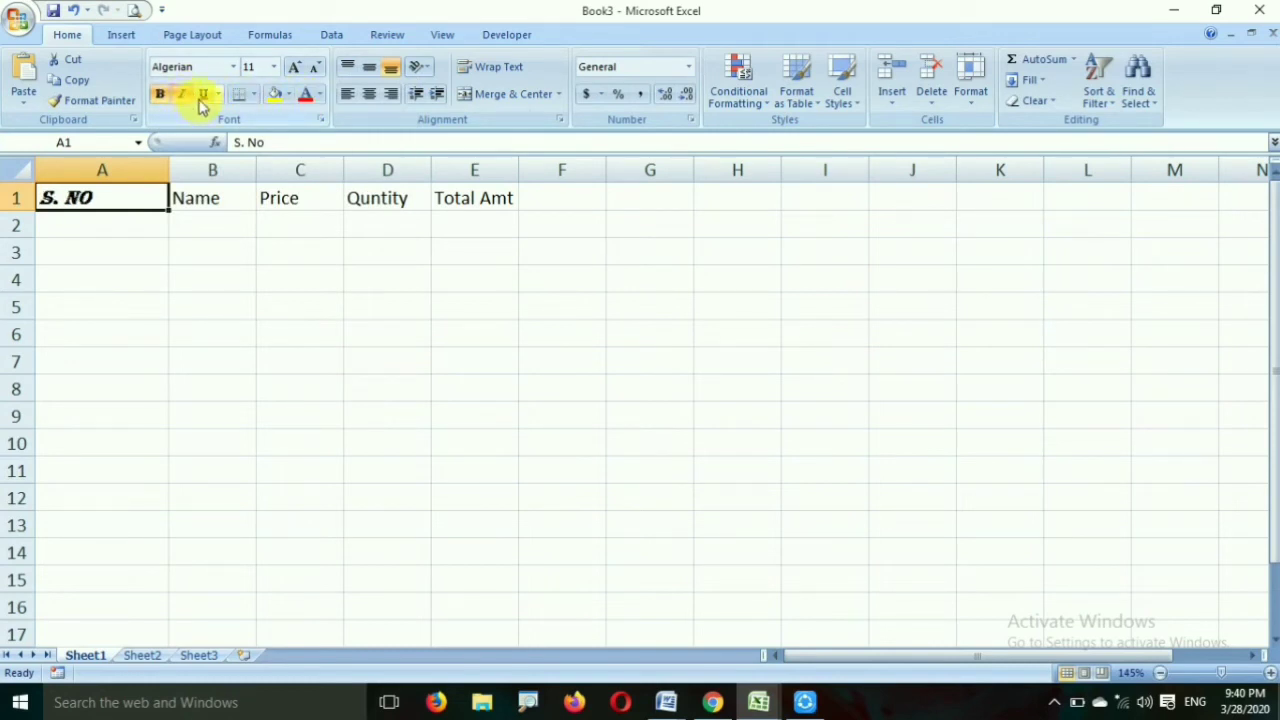
{"action": "left_click", "coordinate": [218, 95]}
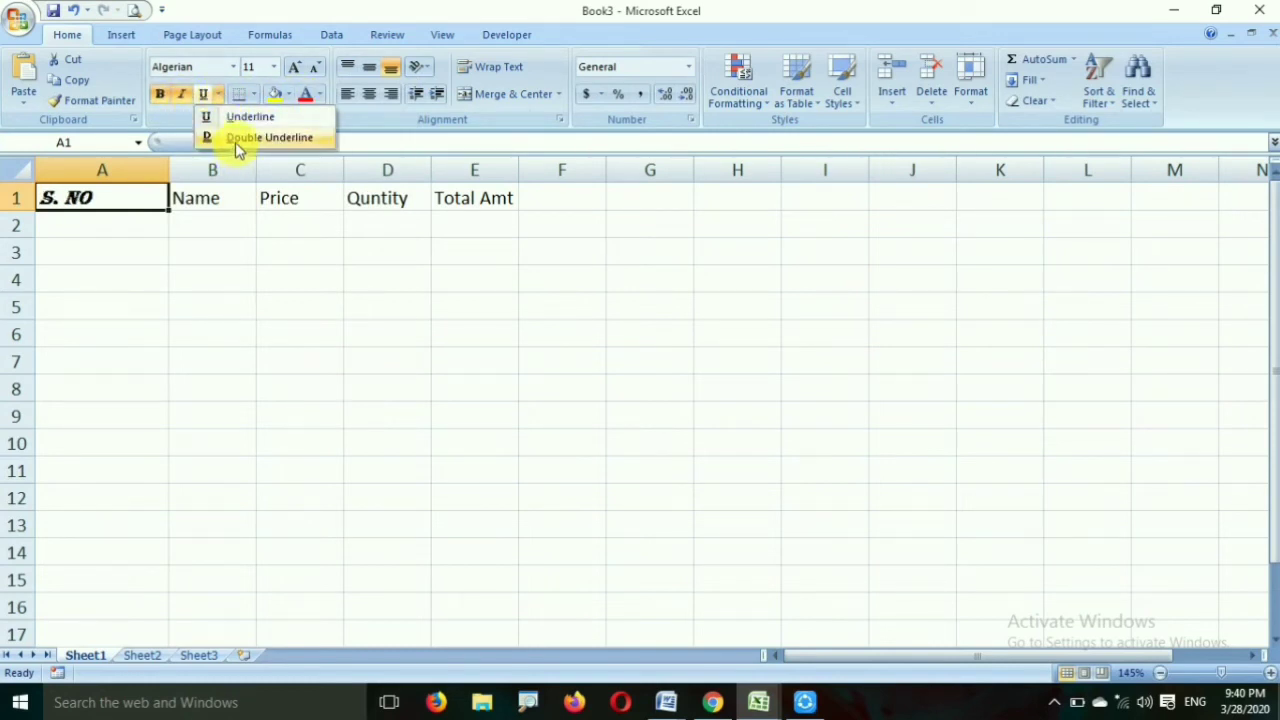
{"action": "left_click", "coordinate": [286, 96]}
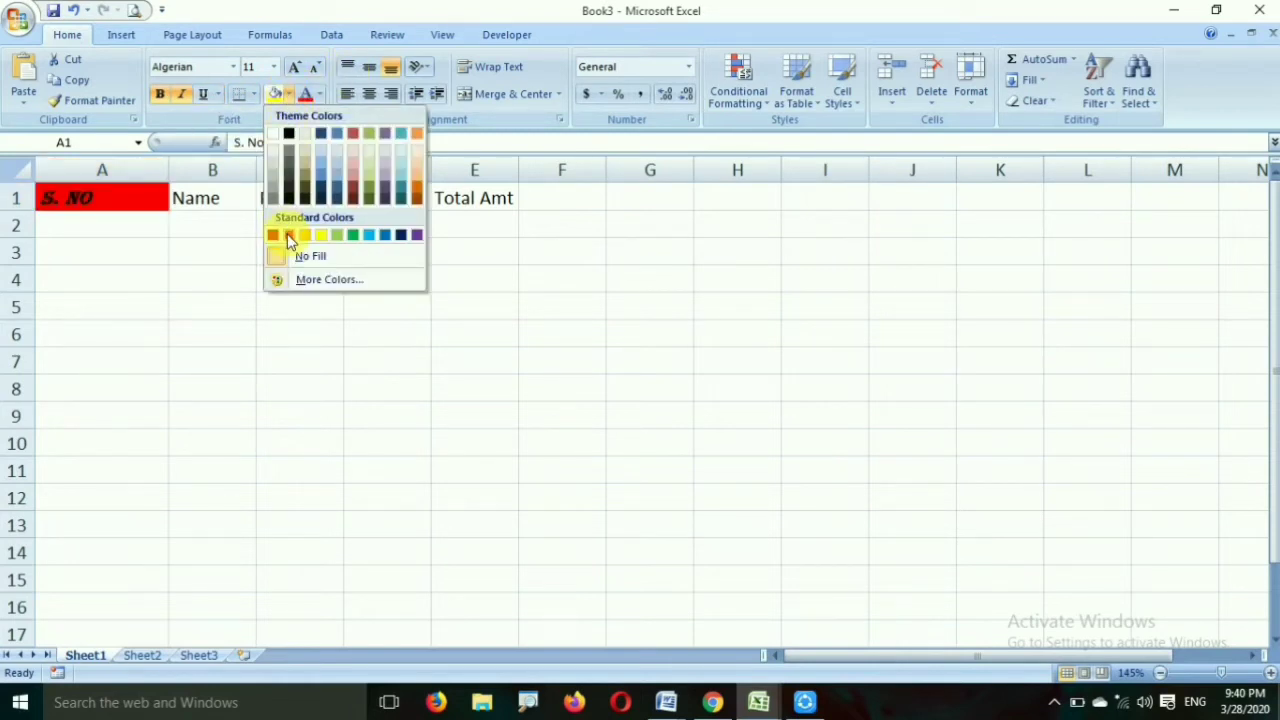
{"action": "left_click", "coordinate": [289, 237]}
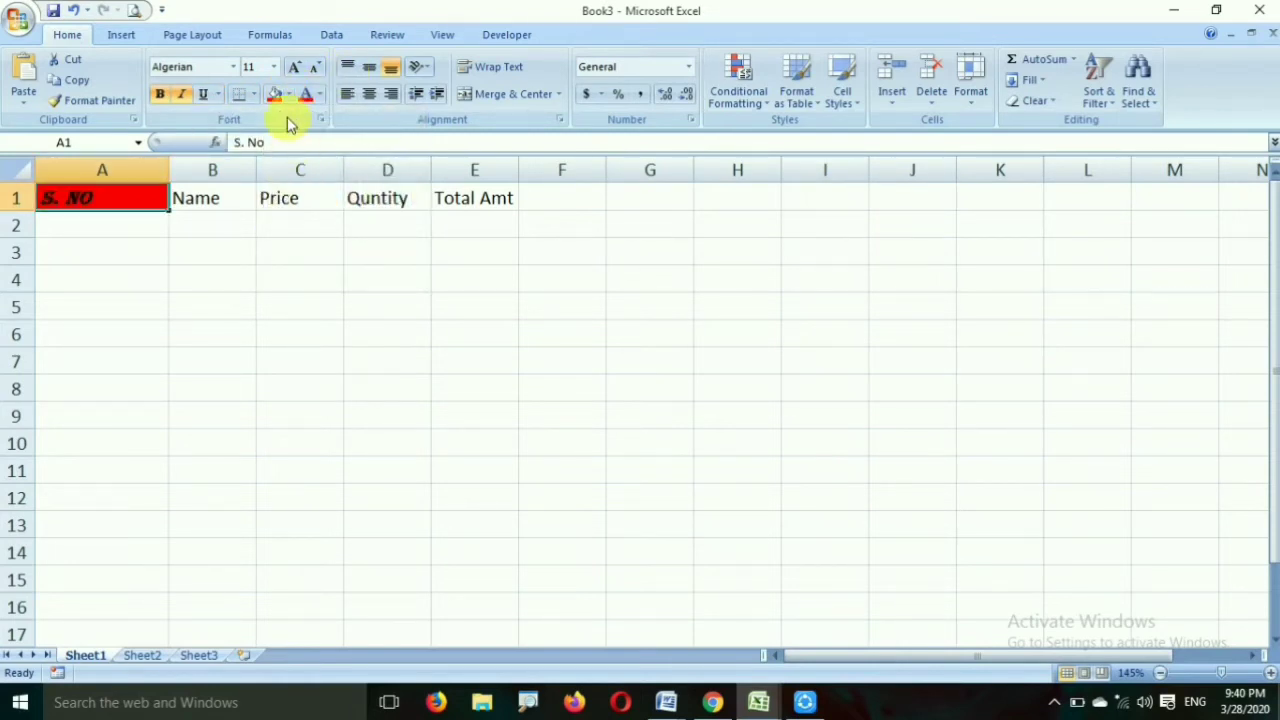
Step: Set the "S. No" heading in cell A1 to the standard yellow font colour and font size 14
{"action": "left_click", "coordinate": [318, 96]}
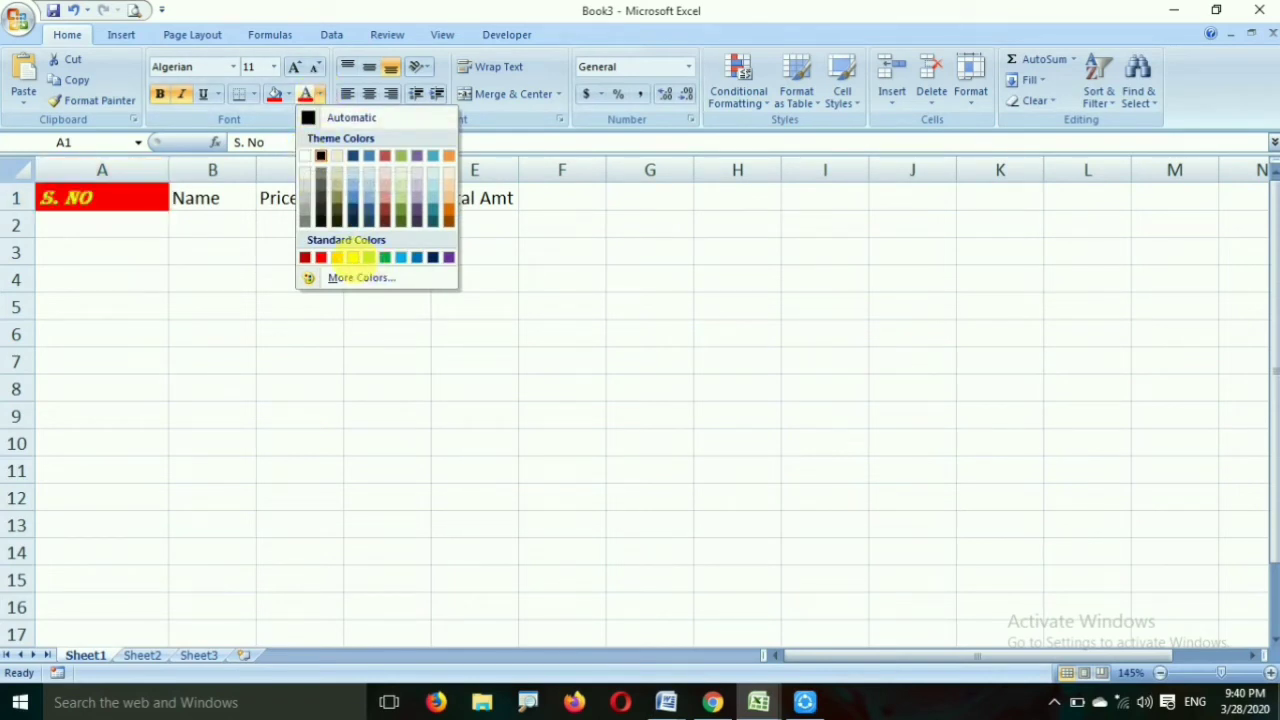
{"action": "left_click", "coordinate": [352, 257]}
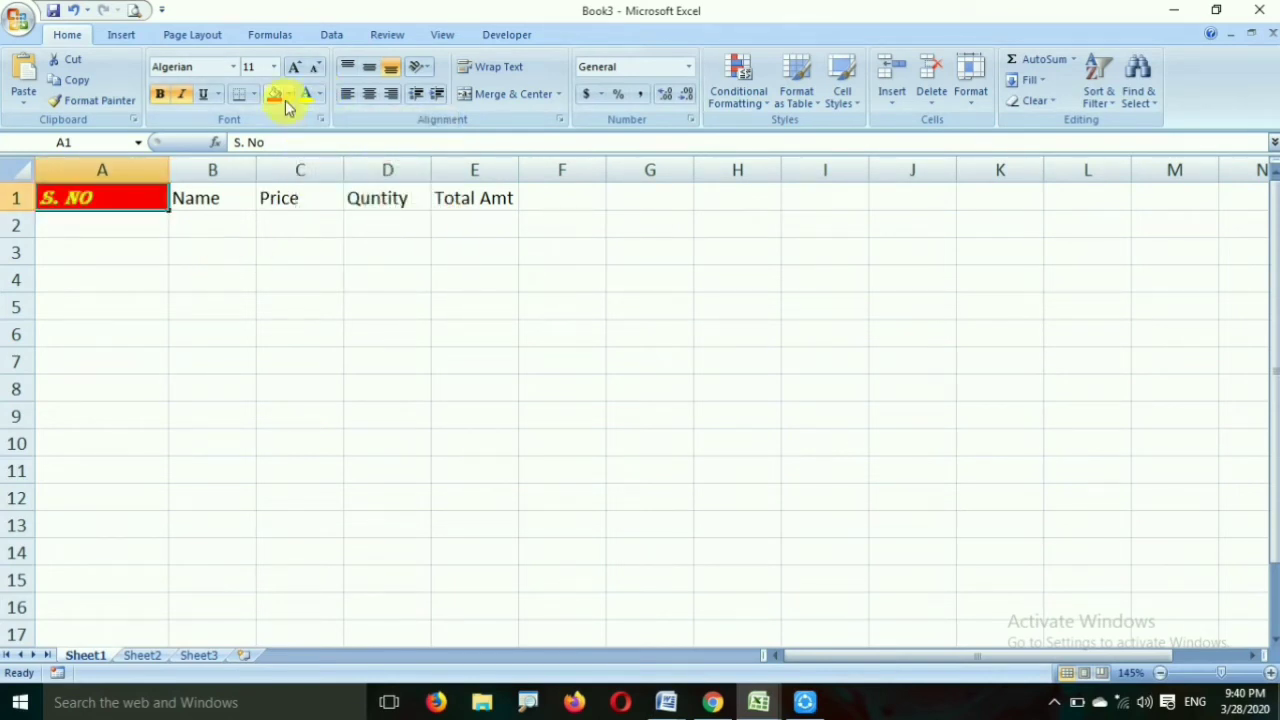
{"action": "left_click", "coordinate": [273, 67]}
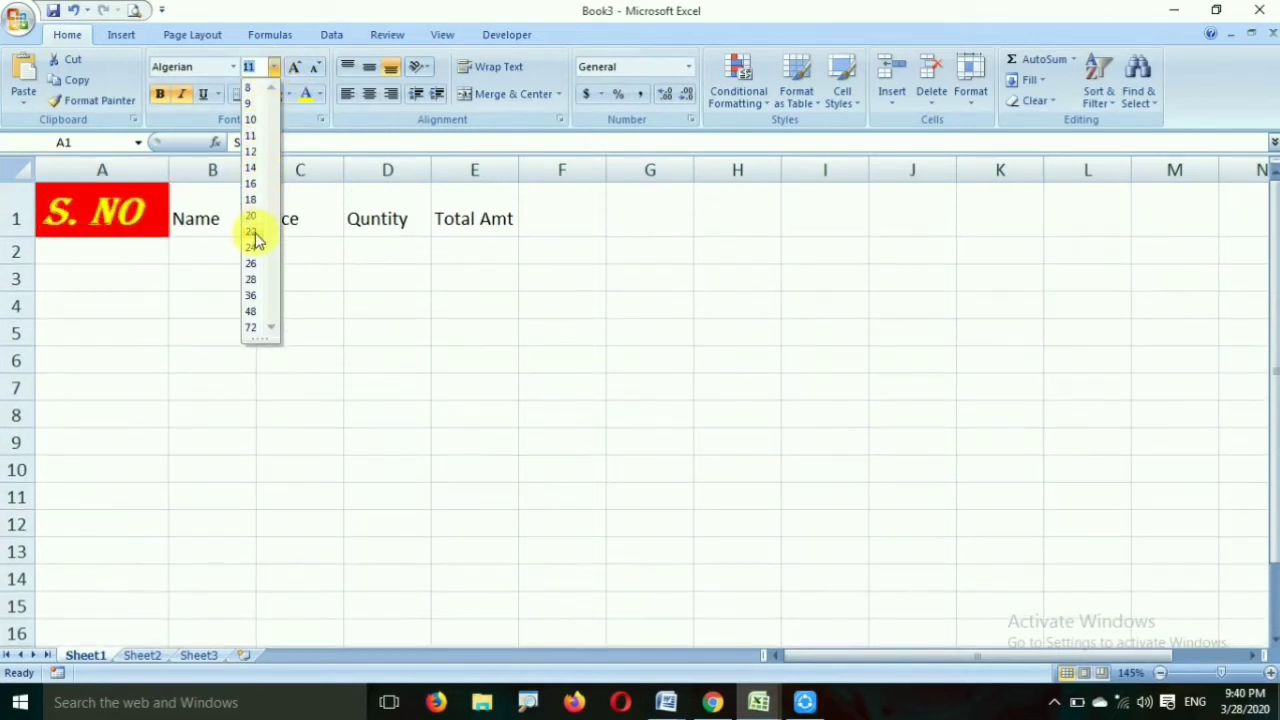
{"action": "left_click", "coordinate": [258, 173]}
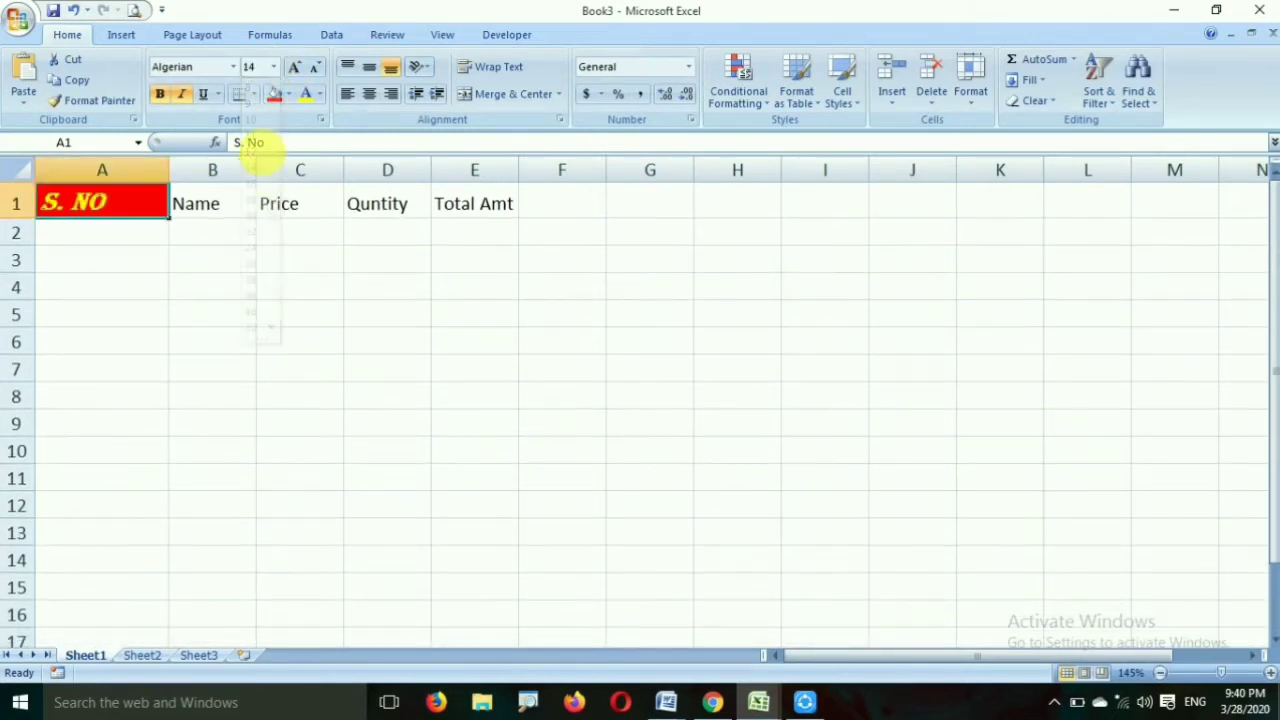
Step: Increase the font size of the "S. No" heading three steps and decrease it three steps again
{"action": "left_click", "coordinate": [298, 68]}
{"action": "left_click", "coordinate": [298, 68]}
{"action": "left_click", "coordinate": [300, 68]}
{"action": "left_click", "coordinate": [315, 70]}
{"action": "left_click", "coordinate": [316, 72]}
{"action": "left_click", "coordinate": [316, 70]}
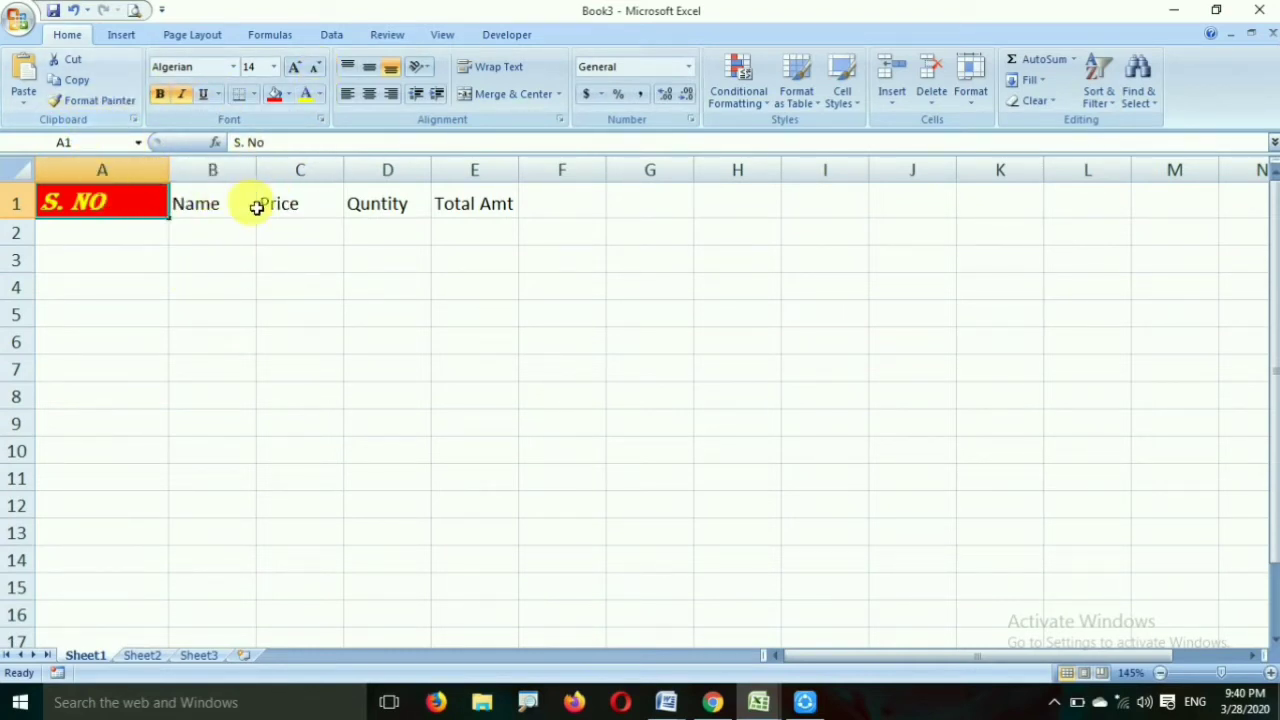
Step: Copy the formatting of the "S. No" heading to the headings in cells B1 through E1 with Format Painter
{"action": "left_click", "coordinate": [104, 260]}
{"action": "left_click", "coordinate": [105, 205]}
{"action": "left_click_drag", "start_coordinate": [212, 216], "coordinate": [486, 214]}
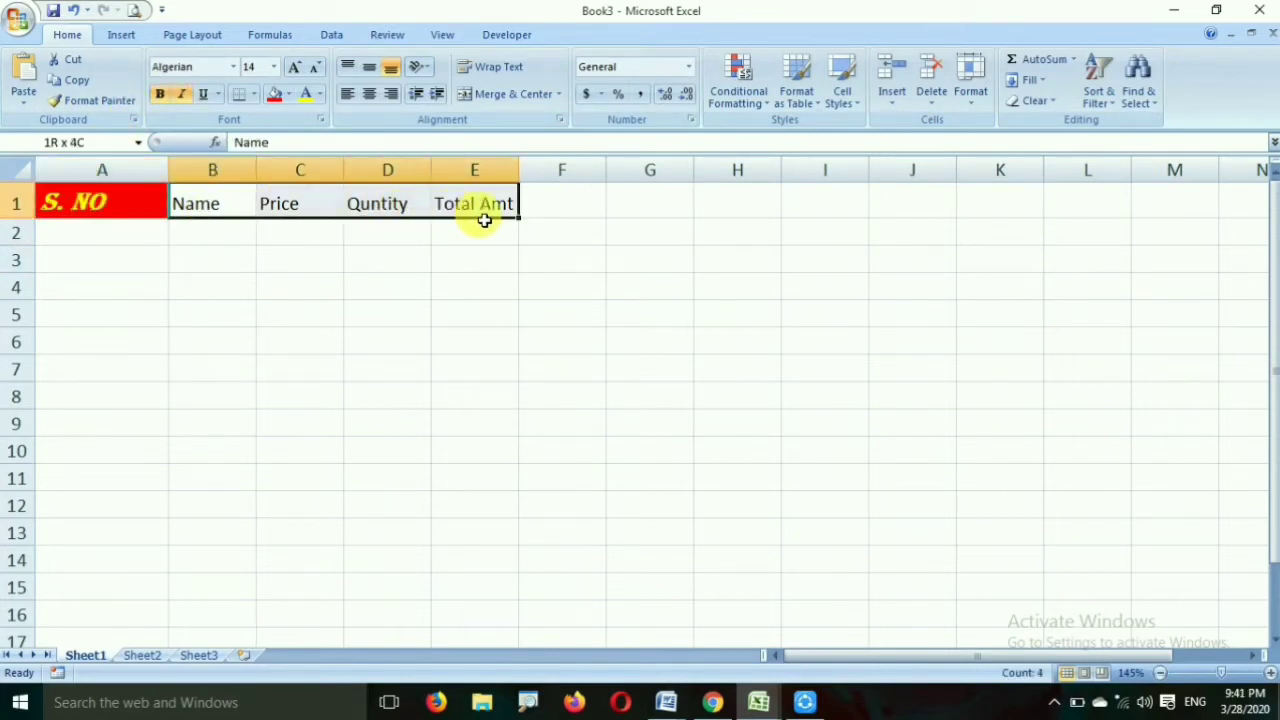
{"action": "left_click", "coordinate": [94, 202]}
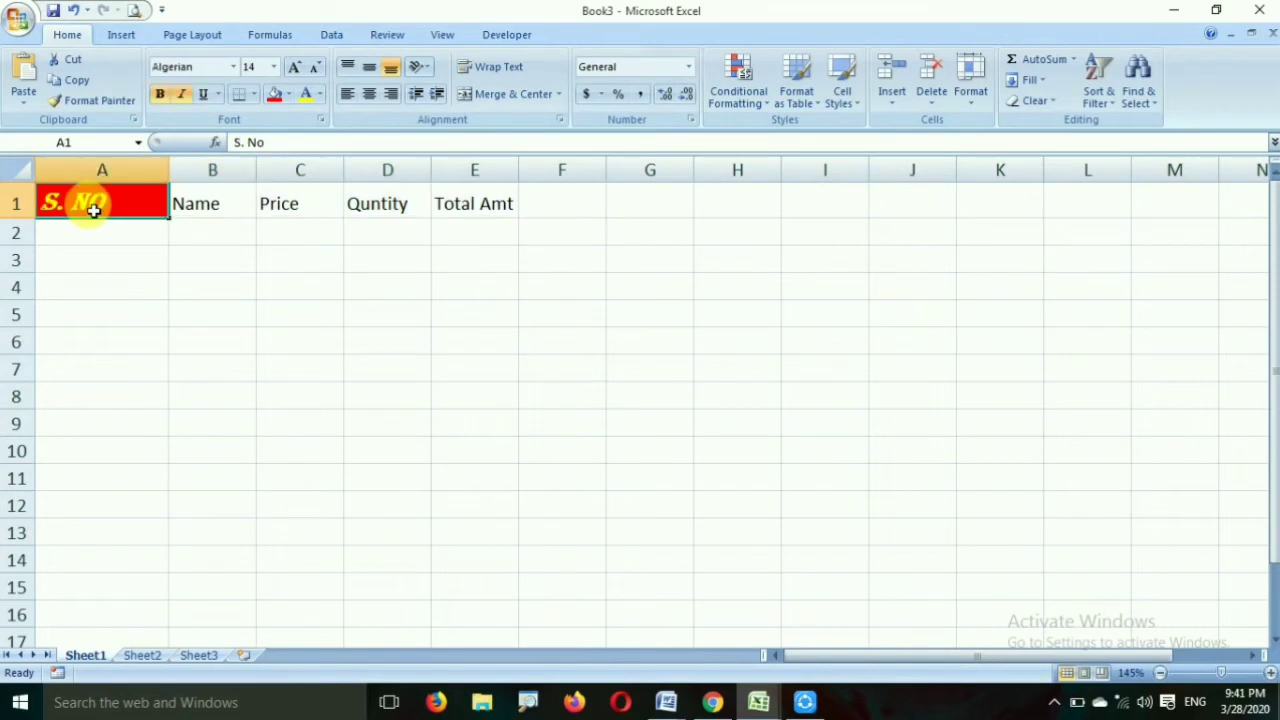
{"action": "left_click", "coordinate": [100, 101]}
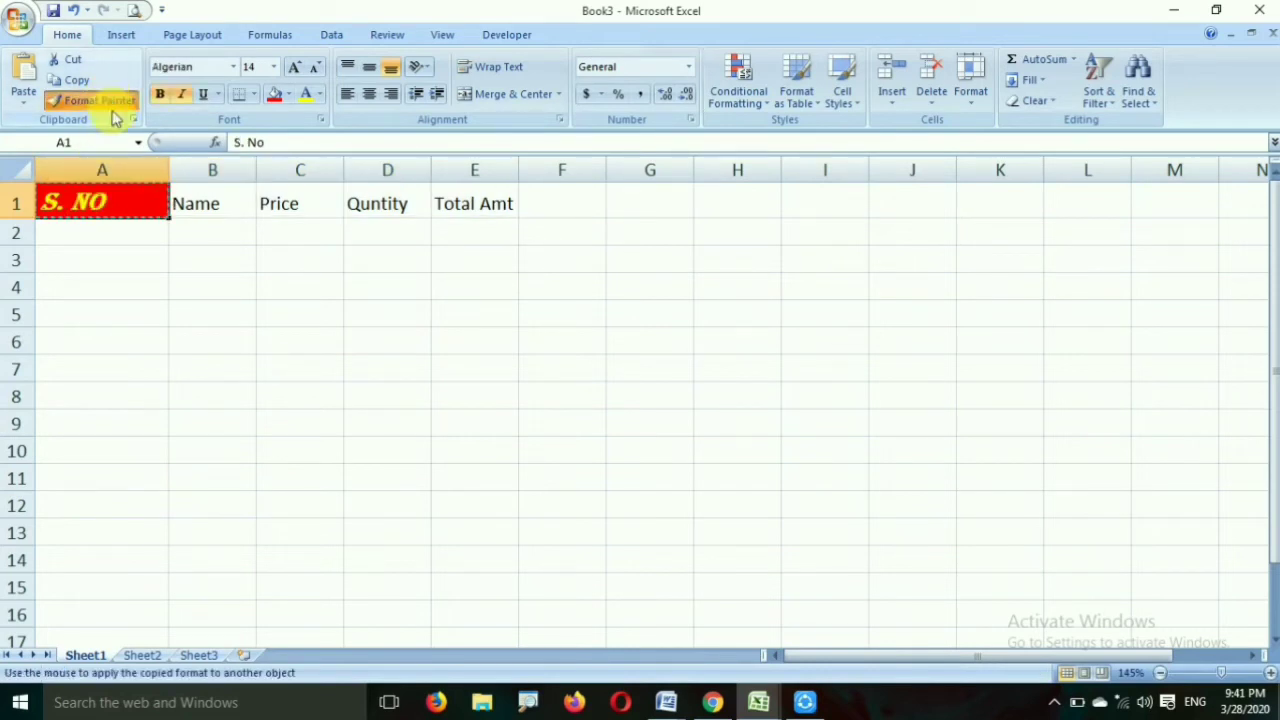
{"action": "left_click", "coordinate": [222, 204]}
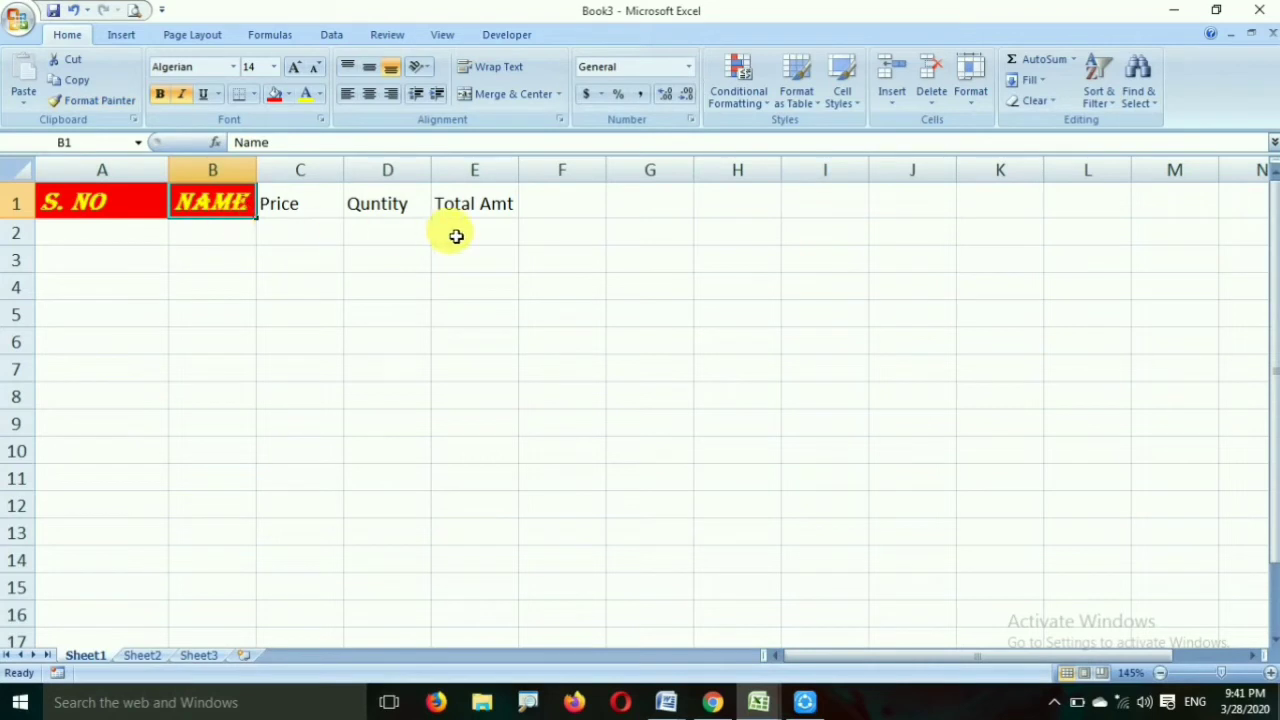
{"action": "left_click", "coordinate": [115, 104]}
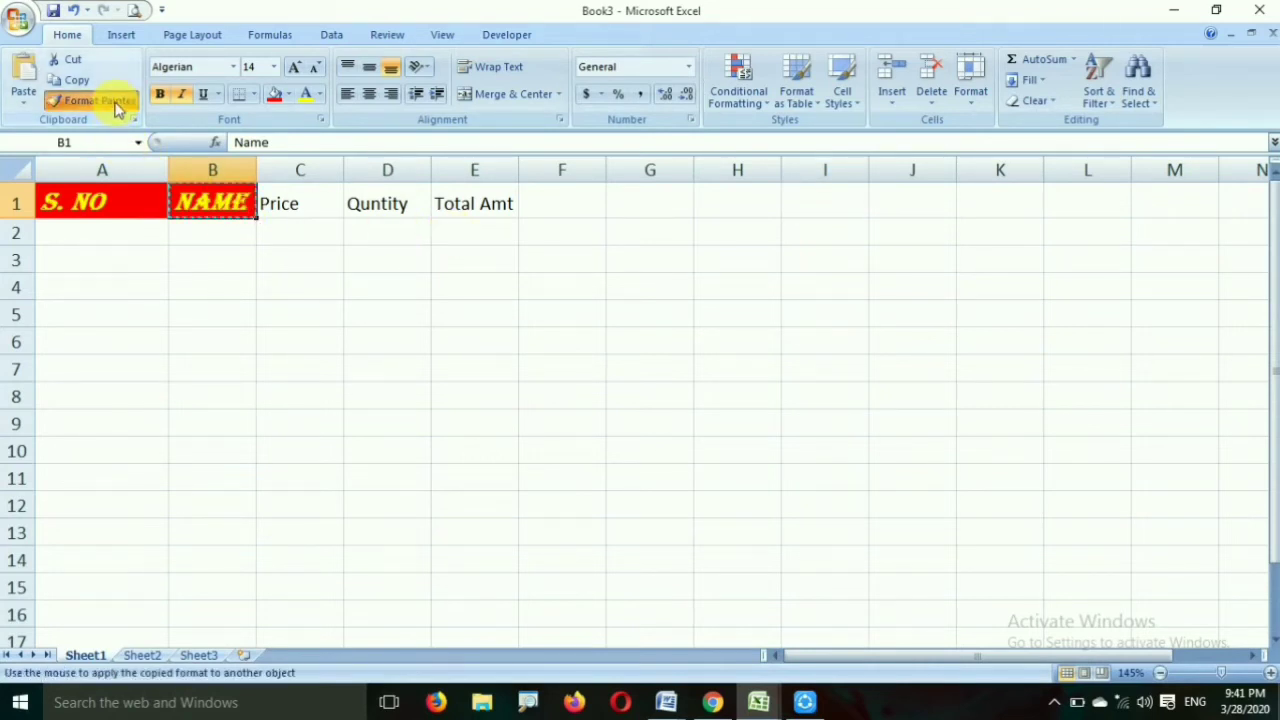
{"action": "left_click_drag", "start_coordinate": [300, 204], "coordinate": [466, 209]}
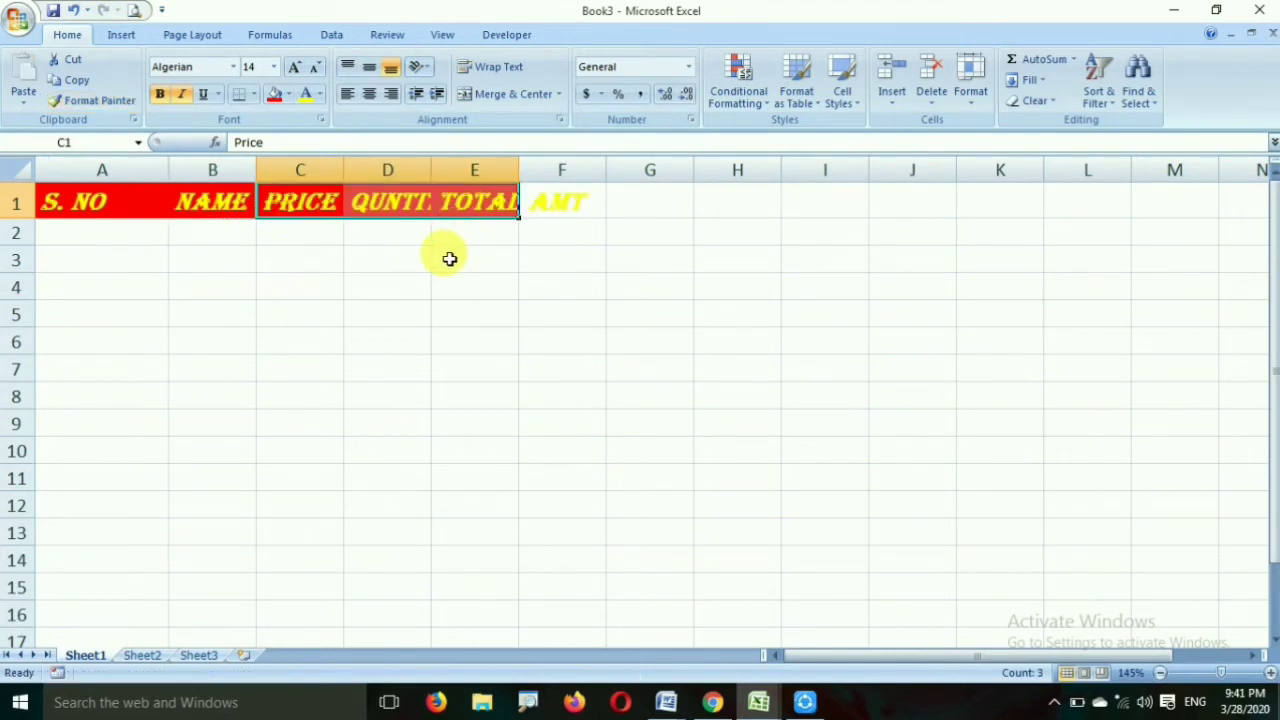
Step: Try auto-fitting all column widths to the header text and undo it
{"action": "left_click_drag", "start_coordinate": [60, 203], "coordinate": [397, 210]}
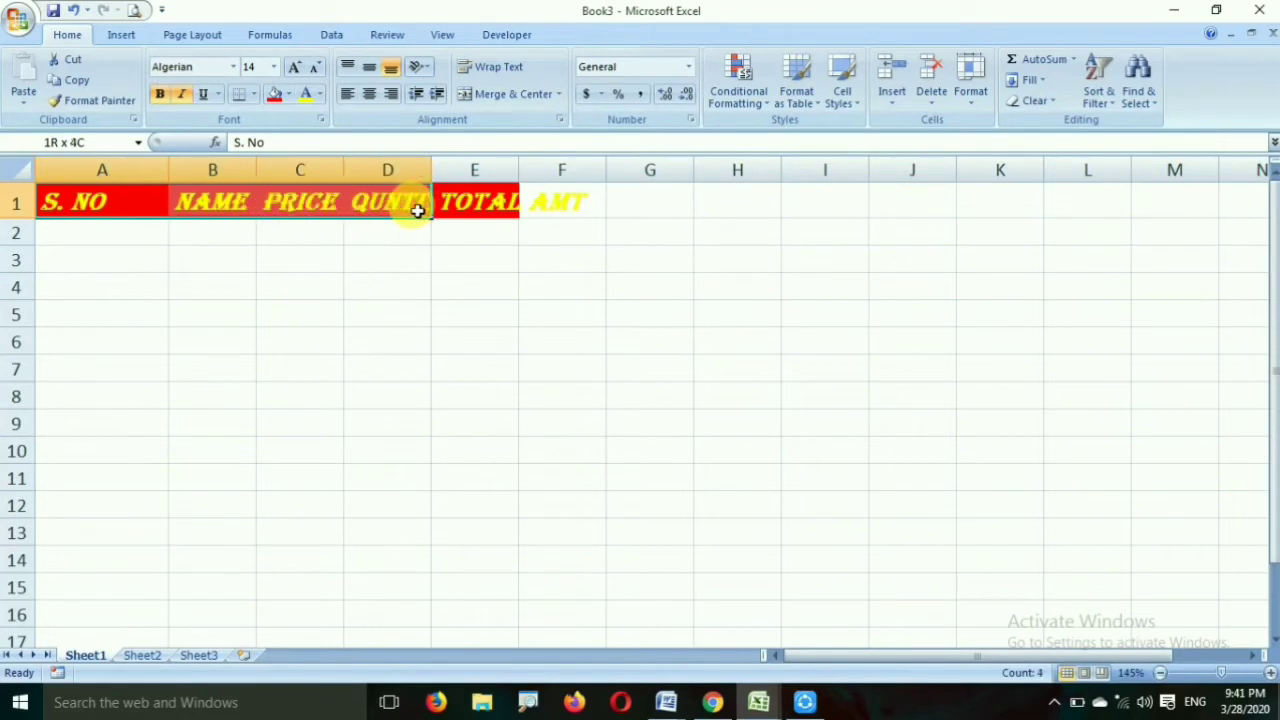
{"action": "left_click_drag", "start_coordinate": [397, 210], "coordinate": [450, 207]}
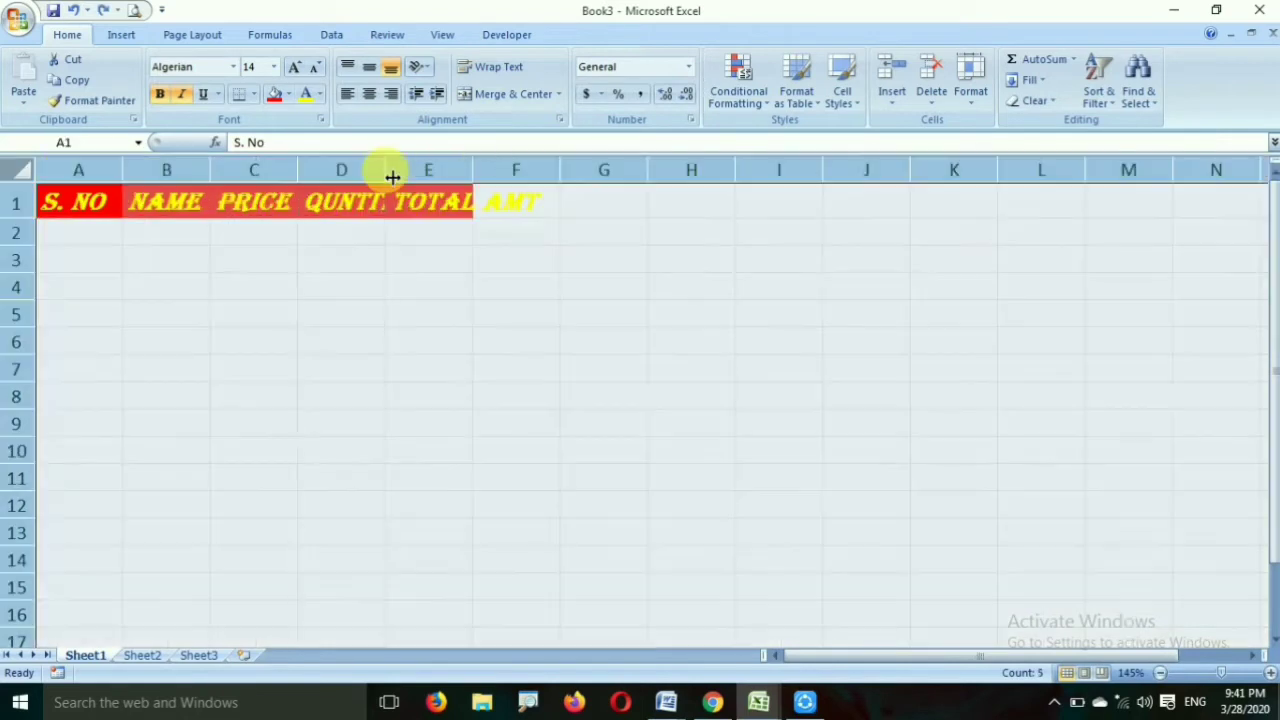
{"action": "double_click", "coordinate": [391, 175]}
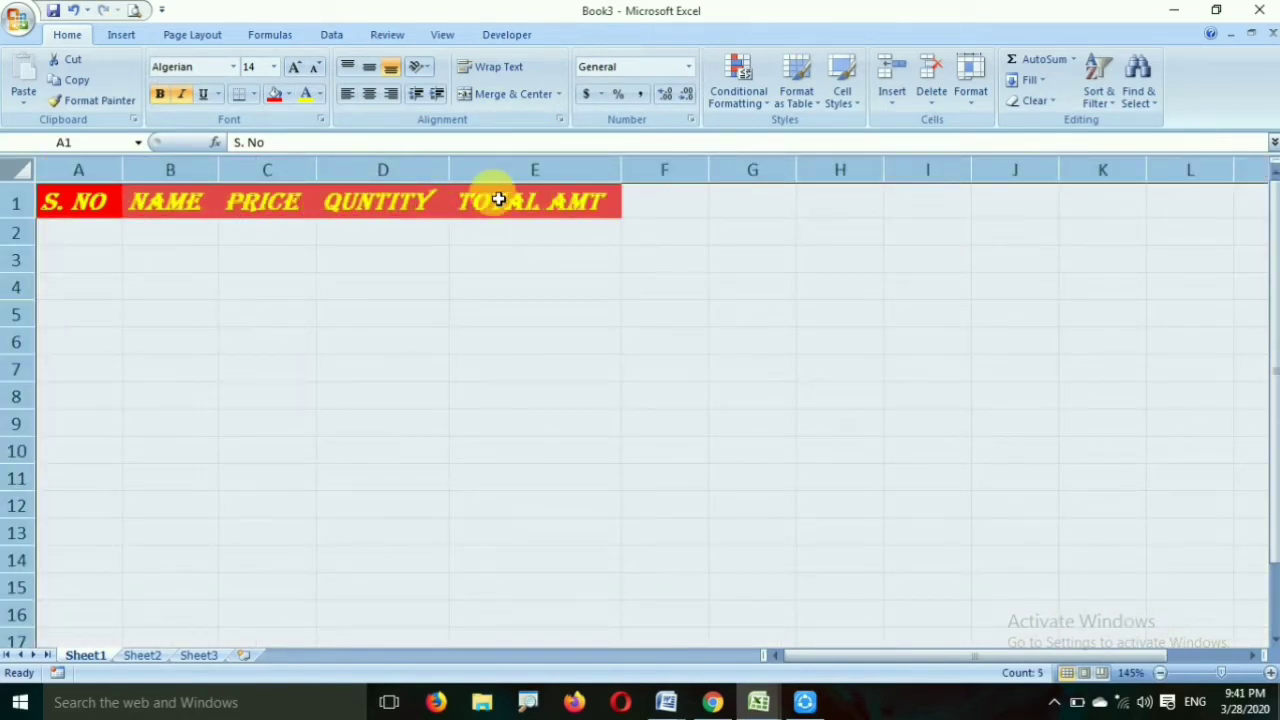
{"action": "key", "text": "ctrl+z"}
{"action": "left_click", "coordinate": [459, 197]}
{"action": "left_click", "coordinate": [356, 378]}
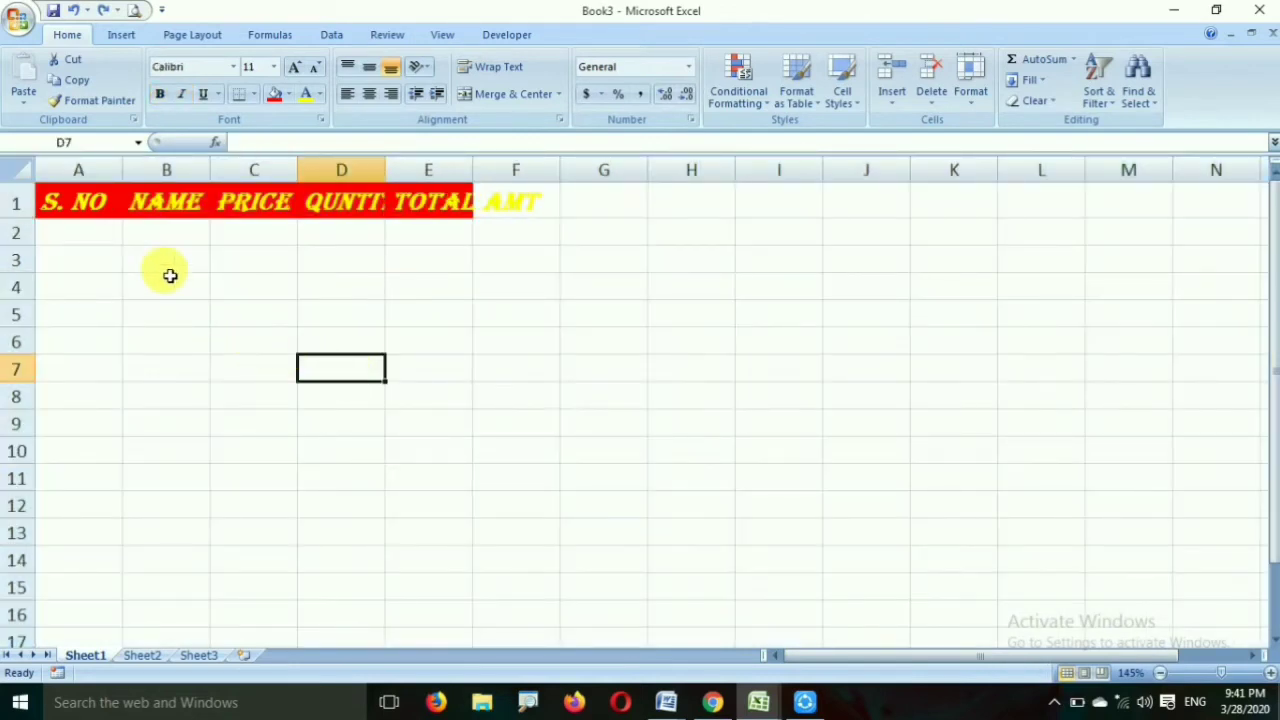
Step: Select the whole sheet and auto-fit every column width to its contents
{"action": "key", "text": "ctrl+a"}
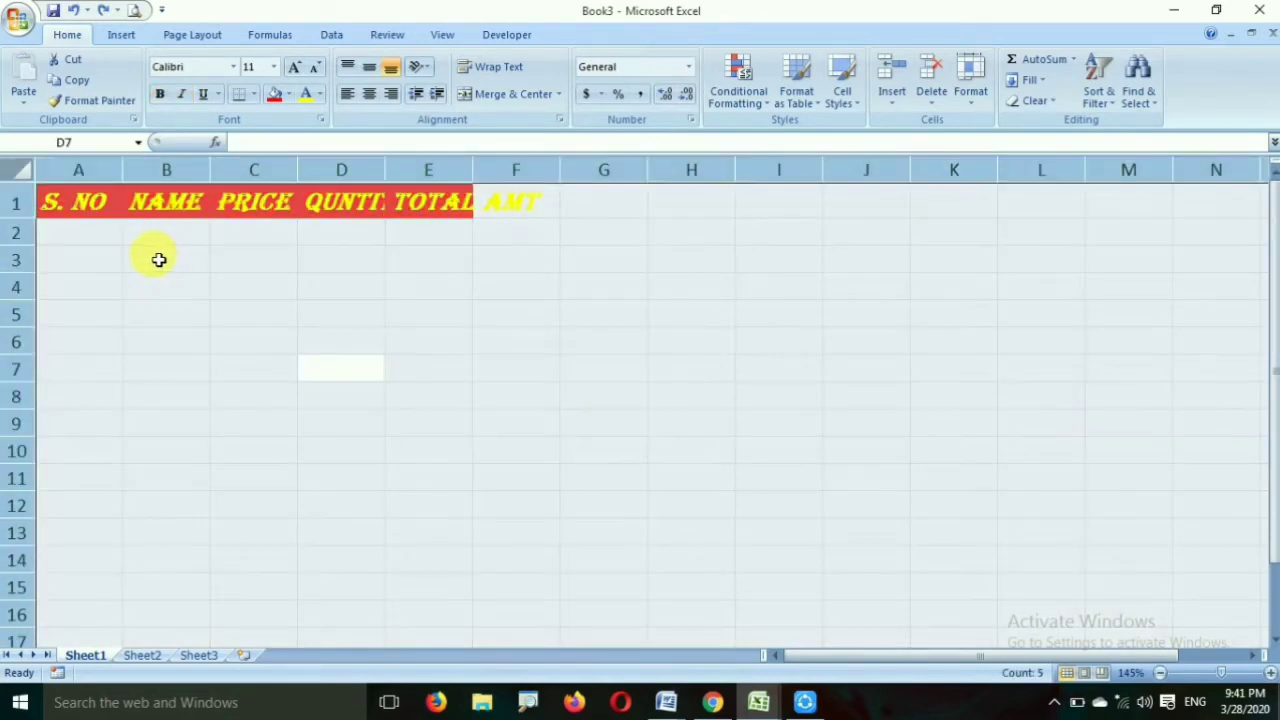
{"action": "double_click", "coordinate": [212, 169]}
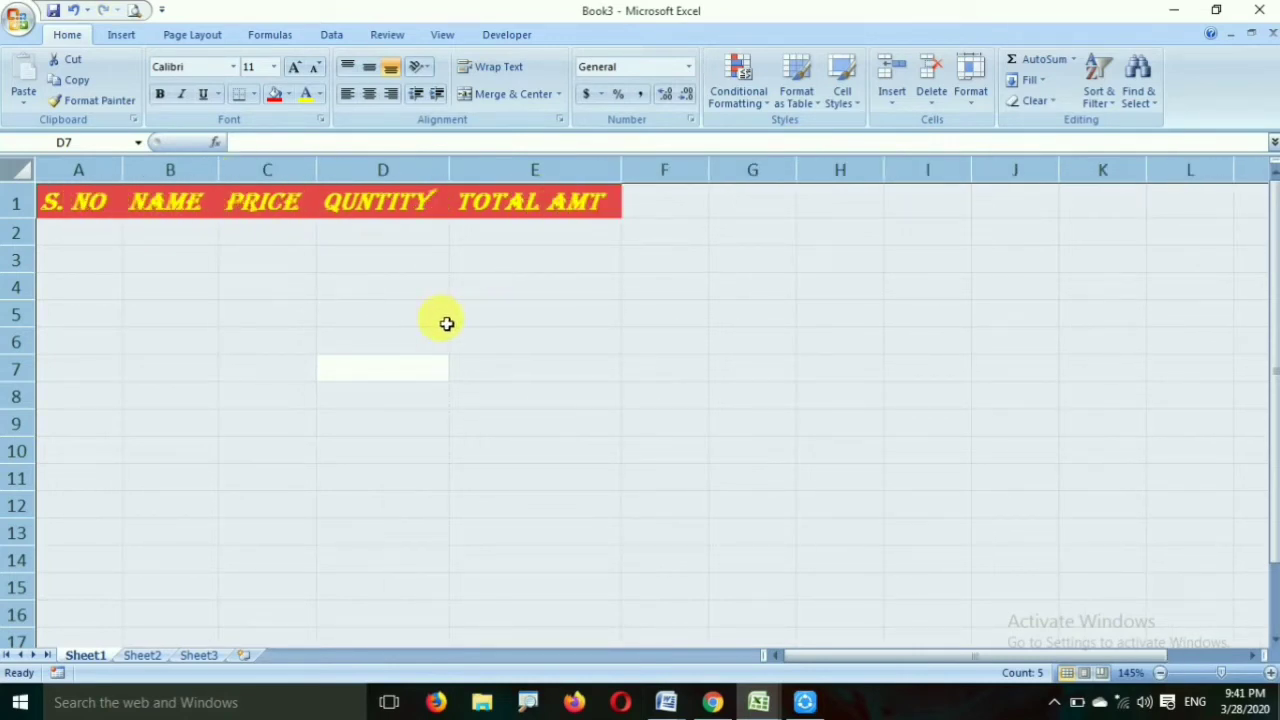
{"action": "left_click", "coordinate": [230, 259]}
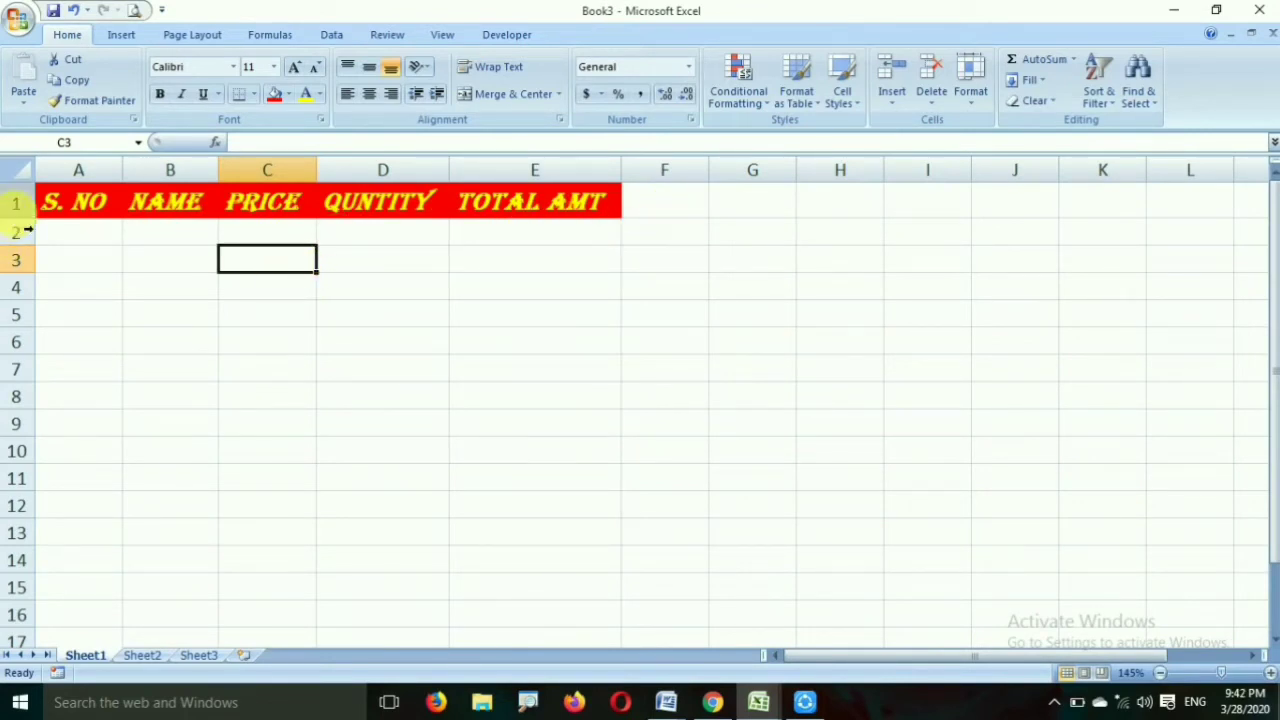
Step: Make header row 1 taller and give all columns one equal width that fits the longest heading with some room
{"action": "left_click_drag", "start_coordinate": [16, 219], "coordinate": [17, 257]}
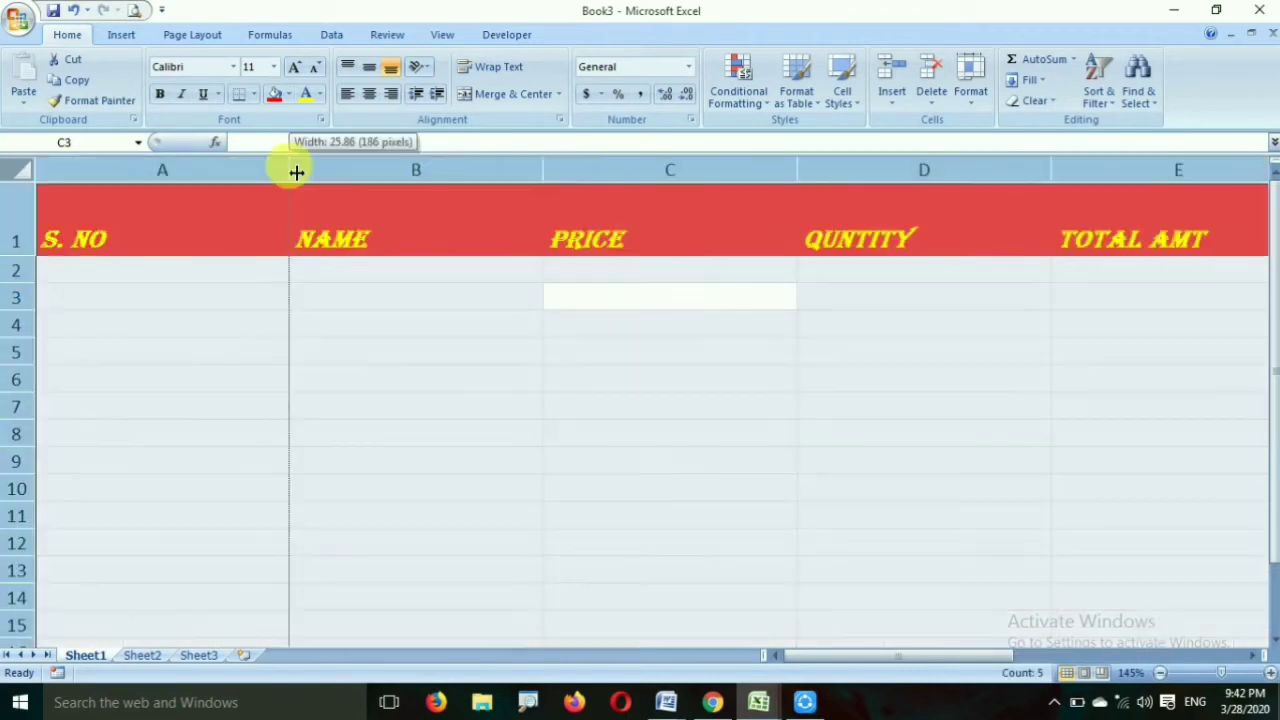
{"action": "left_click_drag", "start_coordinate": [297, 172], "coordinate": [205, 171]}
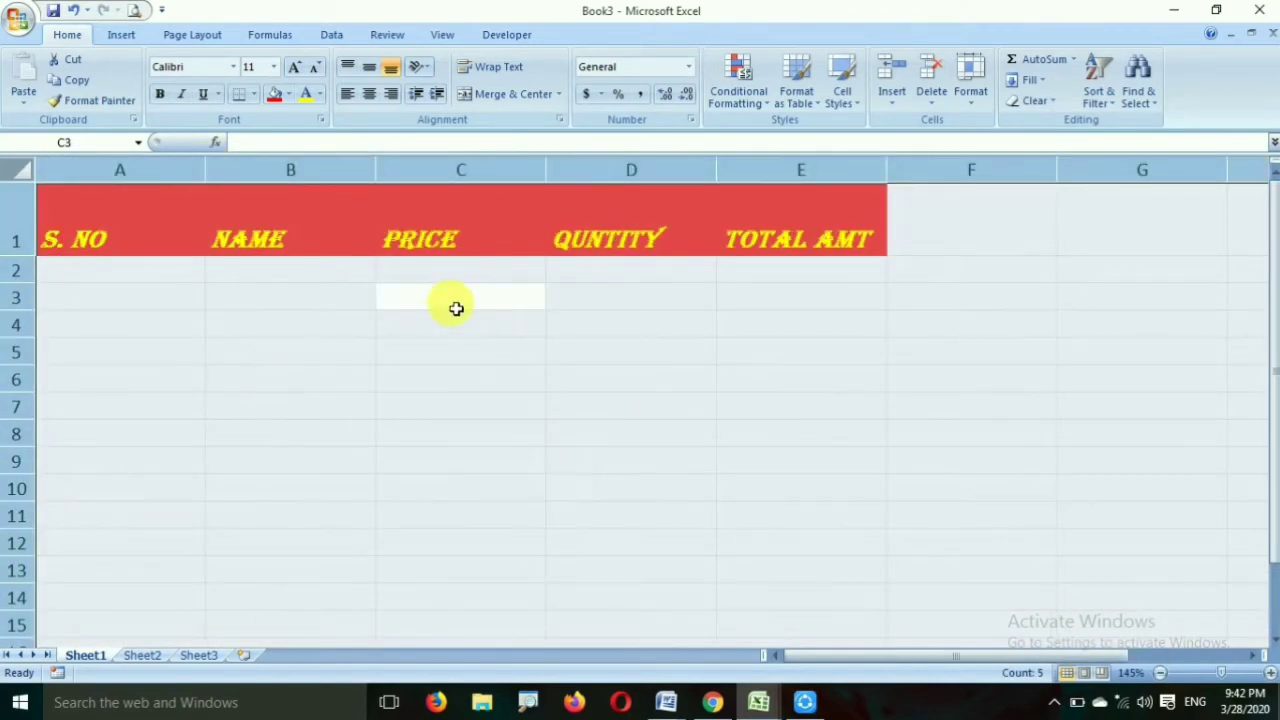
{"action": "left_click", "coordinate": [462, 272]}
Step: Align the headings in cells A1 through E1 to the middle vertically and to the center horizontally
{"action": "left_click_drag", "start_coordinate": [178, 224], "coordinate": [800, 226]}
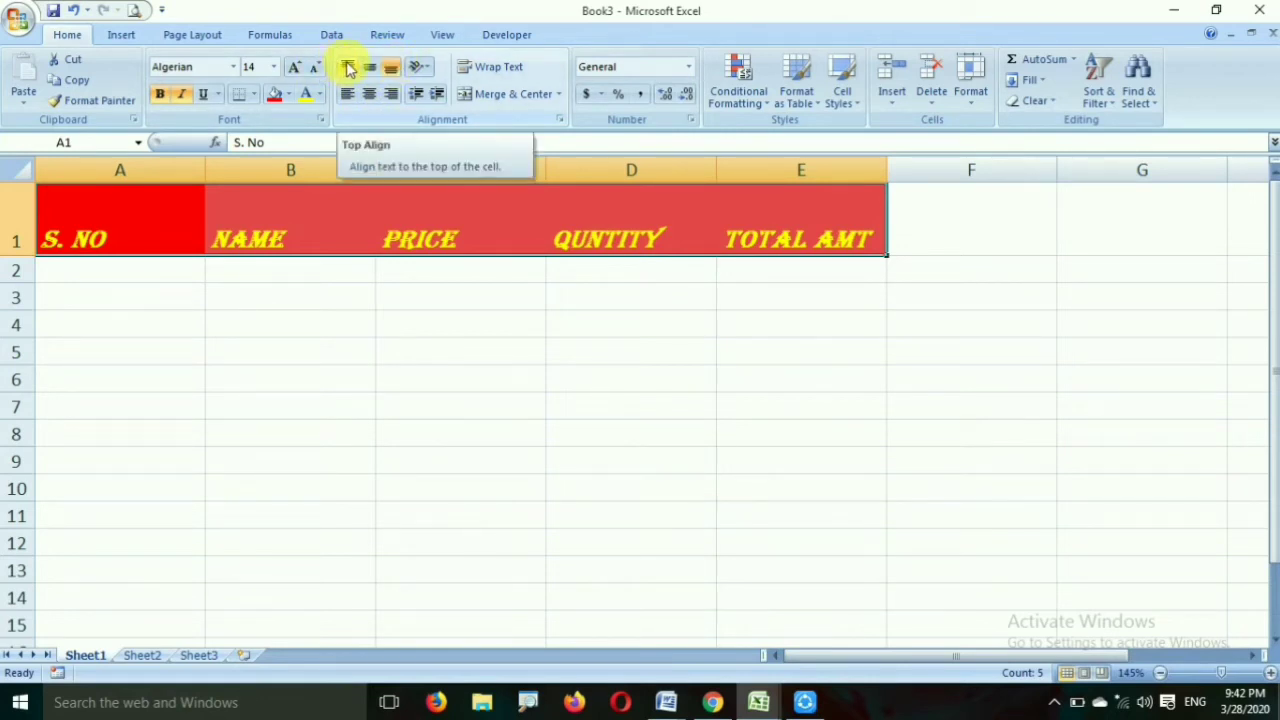
{"action": "left_click", "coordinate": [397, 72]}
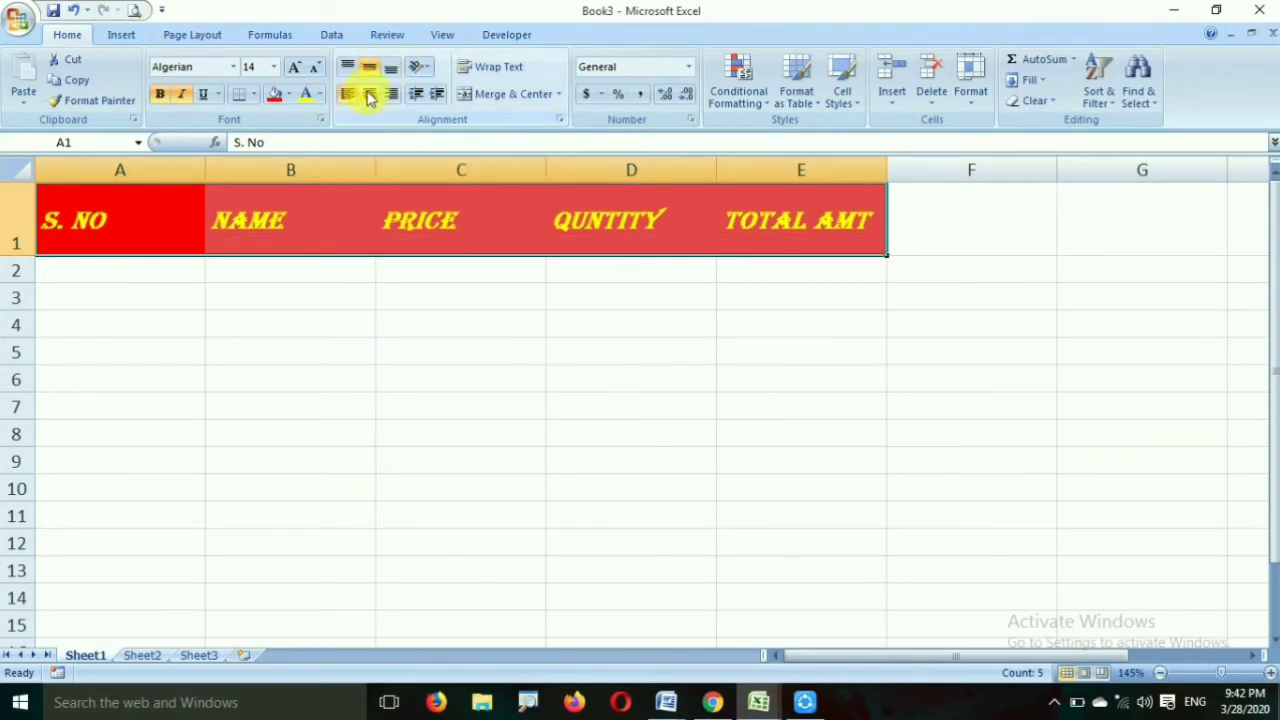
{"action": "left_click", "coordinate": [369, 94]}
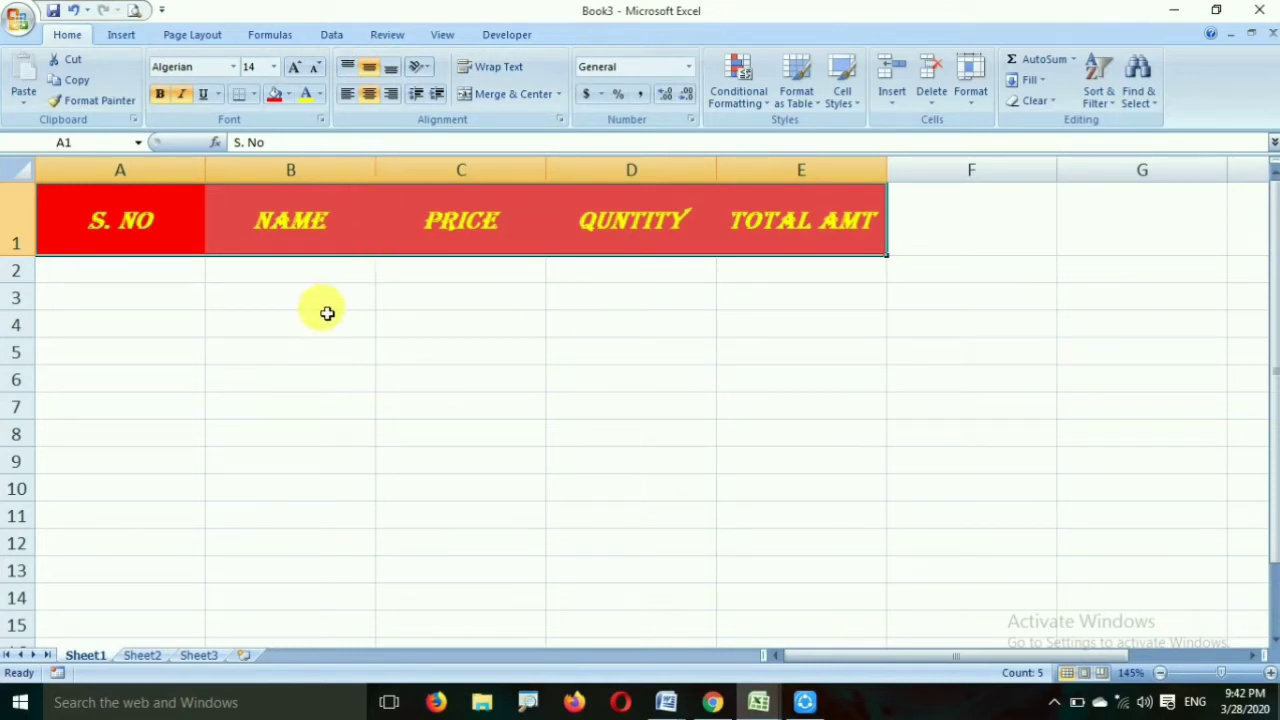
Step: Try the Angle Clockwise, Angle Counterclockwise and Rotate Text Up orientations on the header cells
{"action": "left_click", "coordinate": [428, 65]}
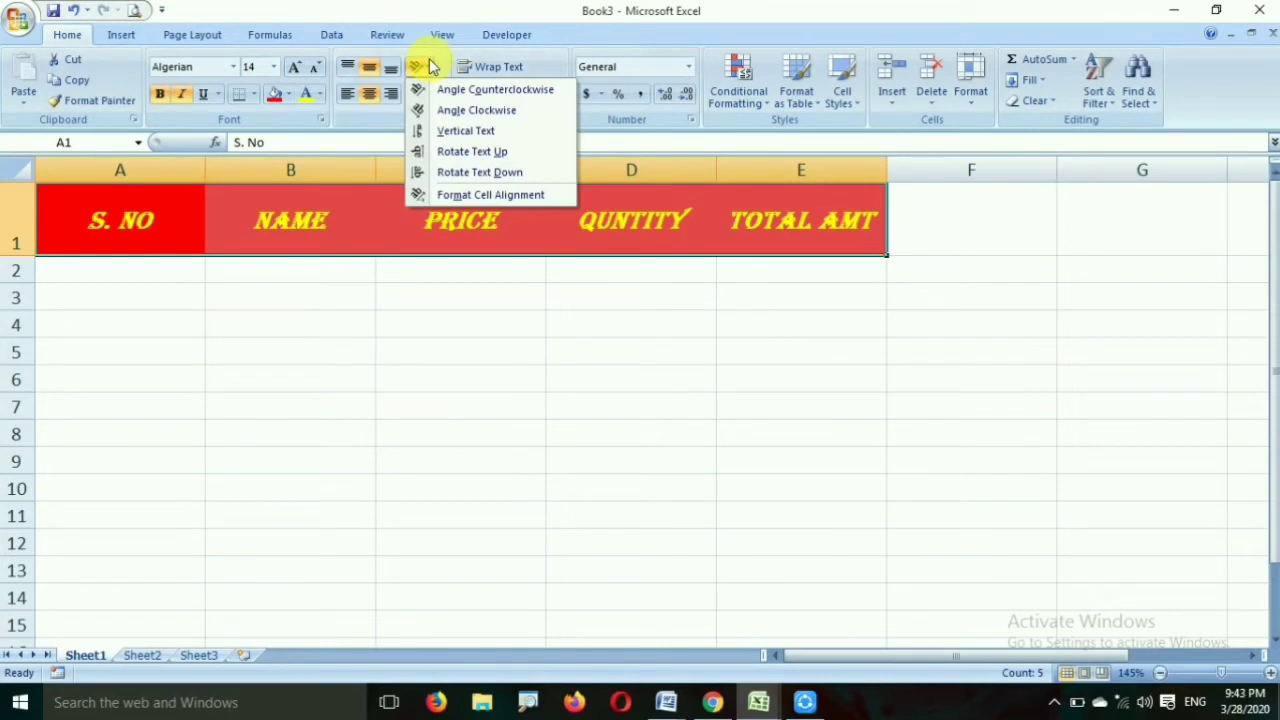
{"action": "left_click", "coordinate": [466, 111]}
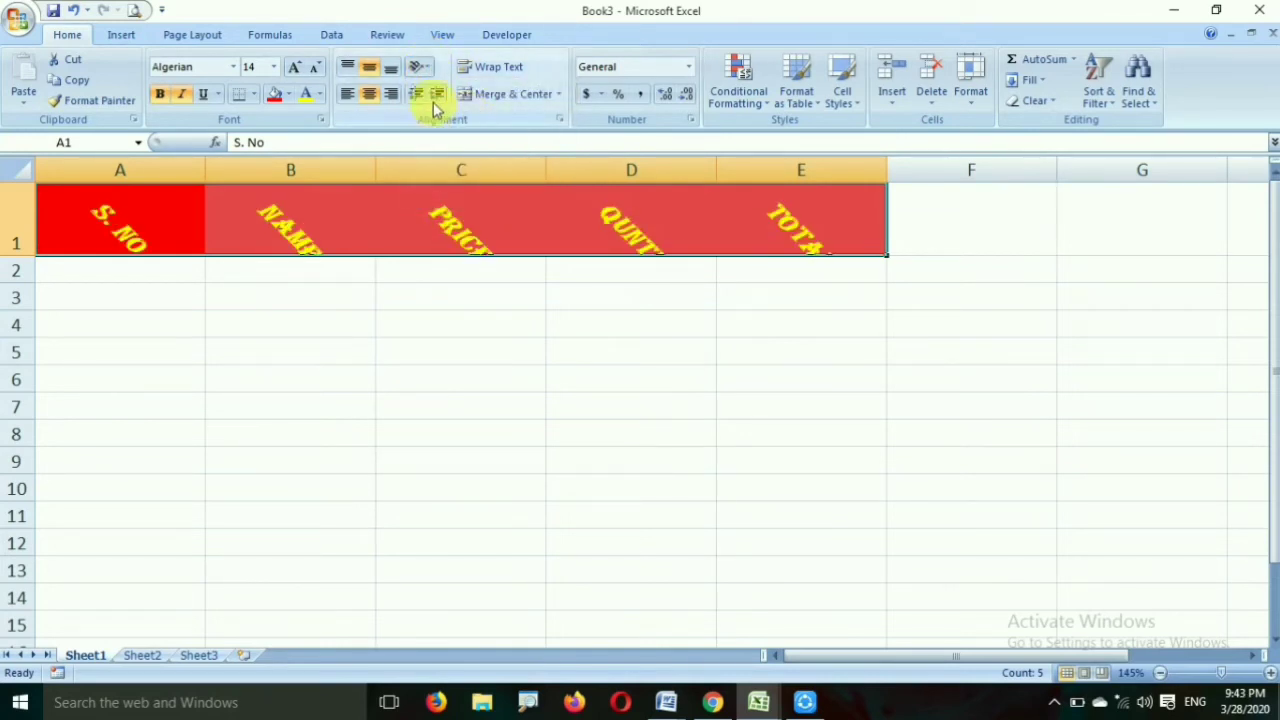
{"action": "left_click", "coordinate": [430, 67]}
{"action": "left_click", "coordinate": [432, 87]}
{"action": "left_click", "coordinate": [431, 72]}
{"action": "left_click", "coordinate": [462, 172]}
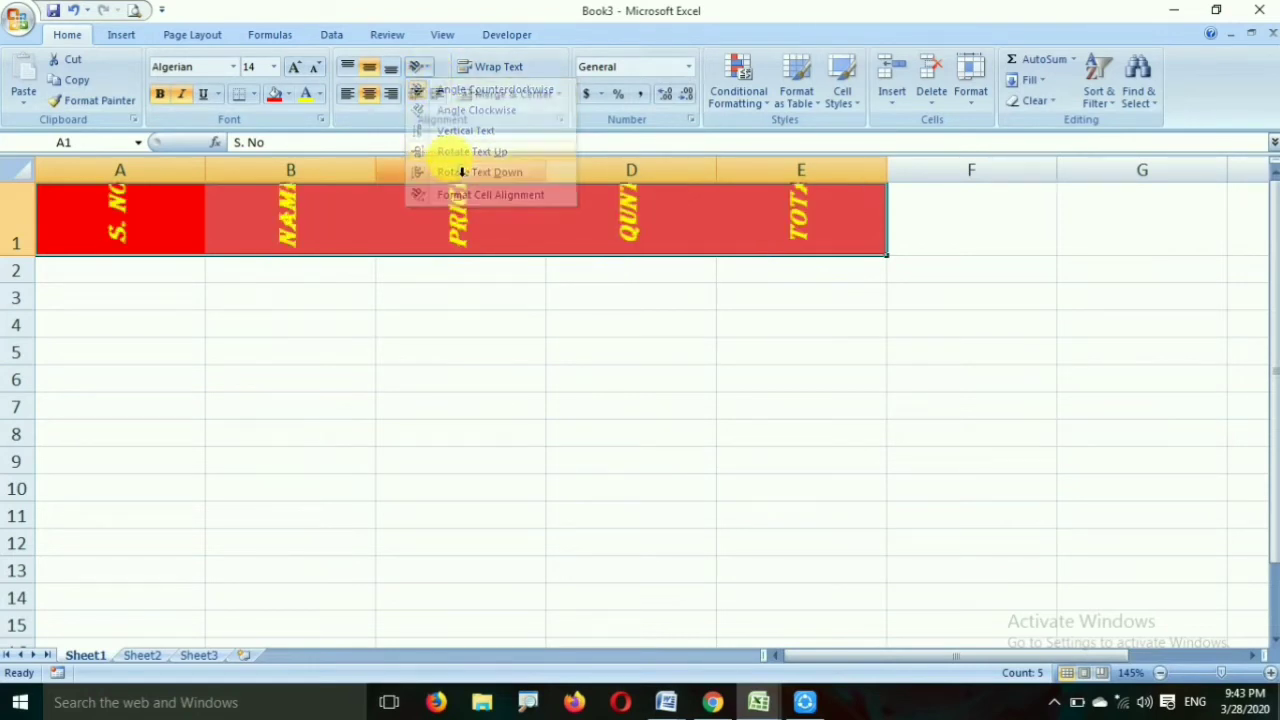
Step: Set the header cells' text orientation to 44 degrees and heighten row 1 to fit the slanted headings
{"action": "left_click", "coordinate": [430, 68]}
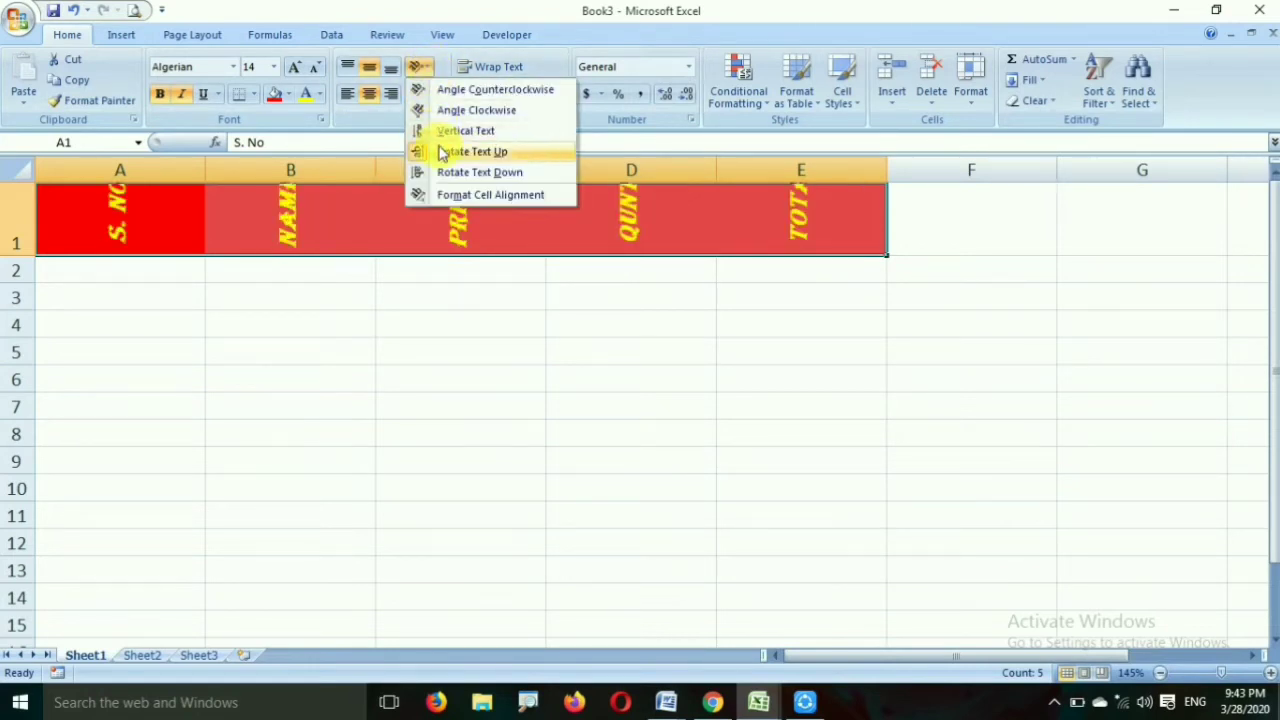
{"action": "left_click", "coordinate": [460, 204]}
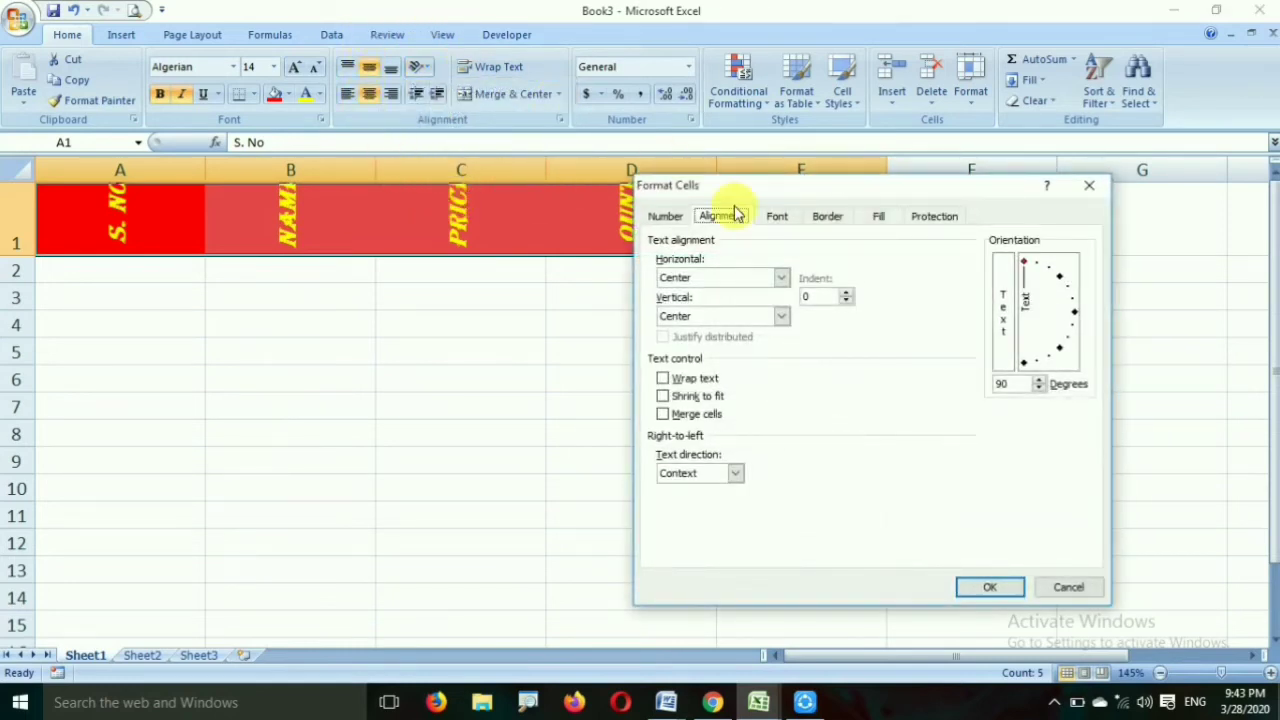
{"action": "left_click_drag", "start_coordinate": [880, 187], "coordinate": [471, 177]}
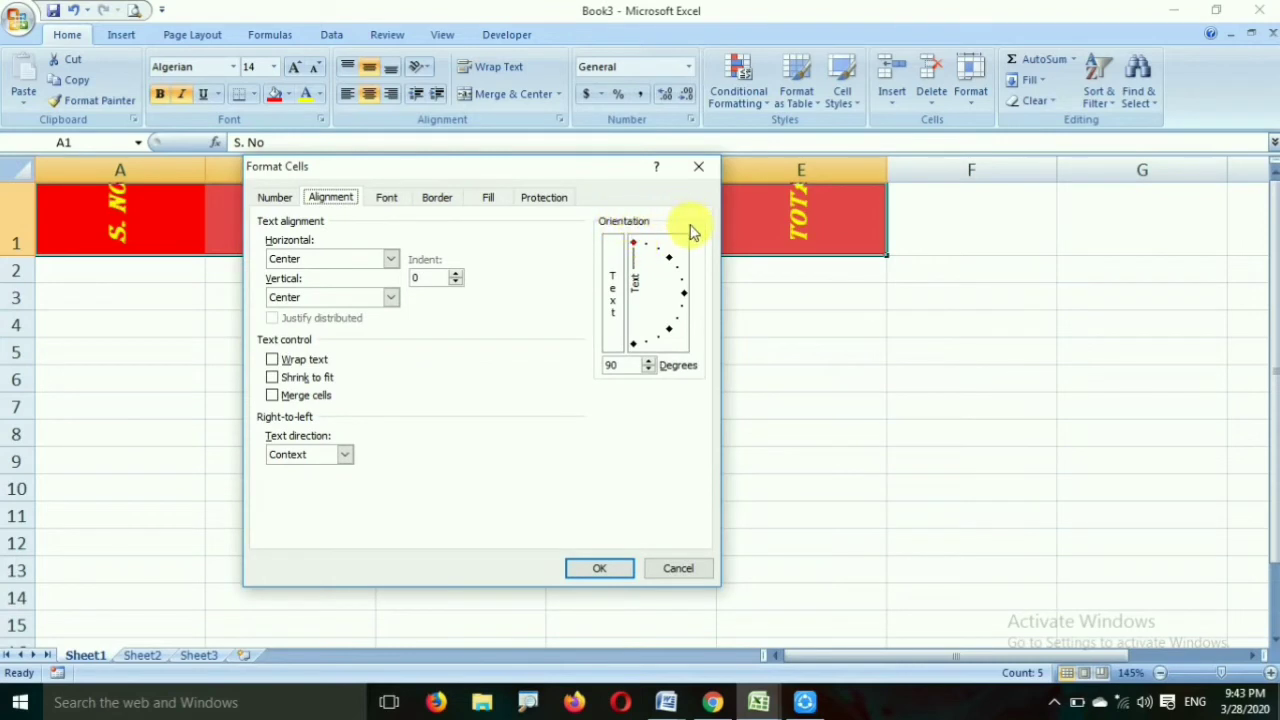
{"action": "left_click_drag", "start_coordinate": [635, 247], "coordinate": [667, 268]}
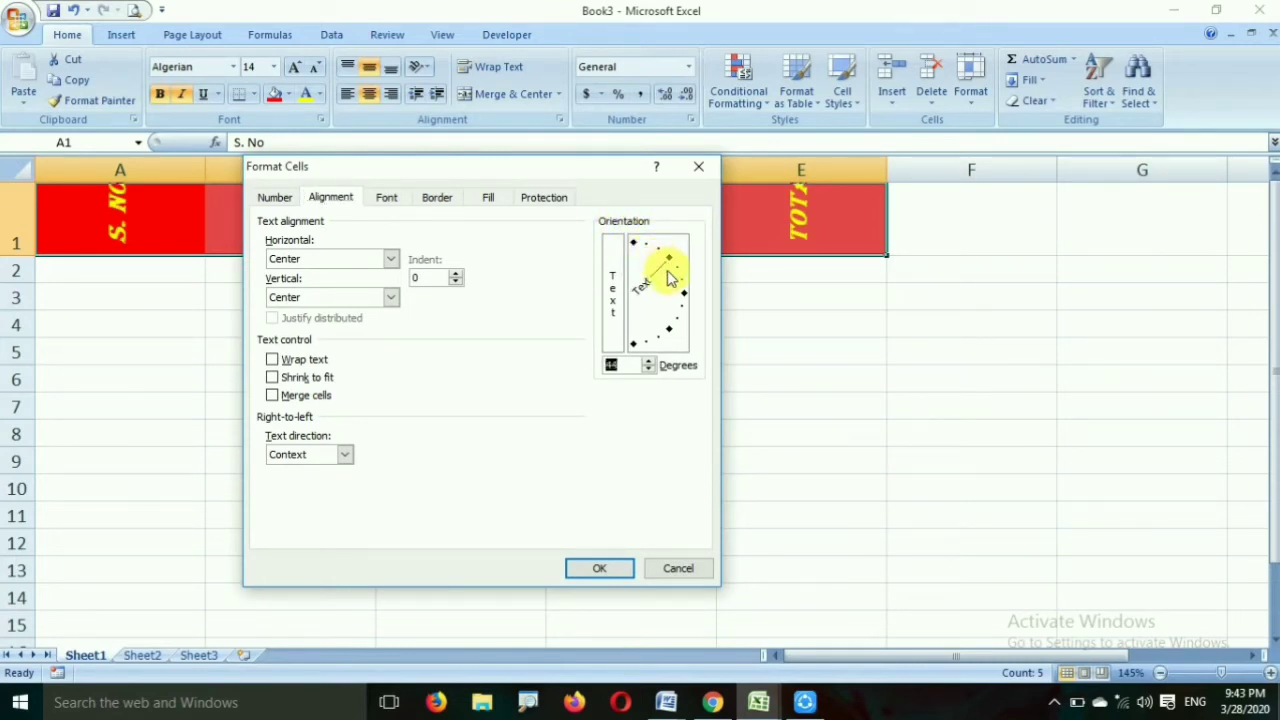
{"action": "left_click", "coordinate": [606, 574]}
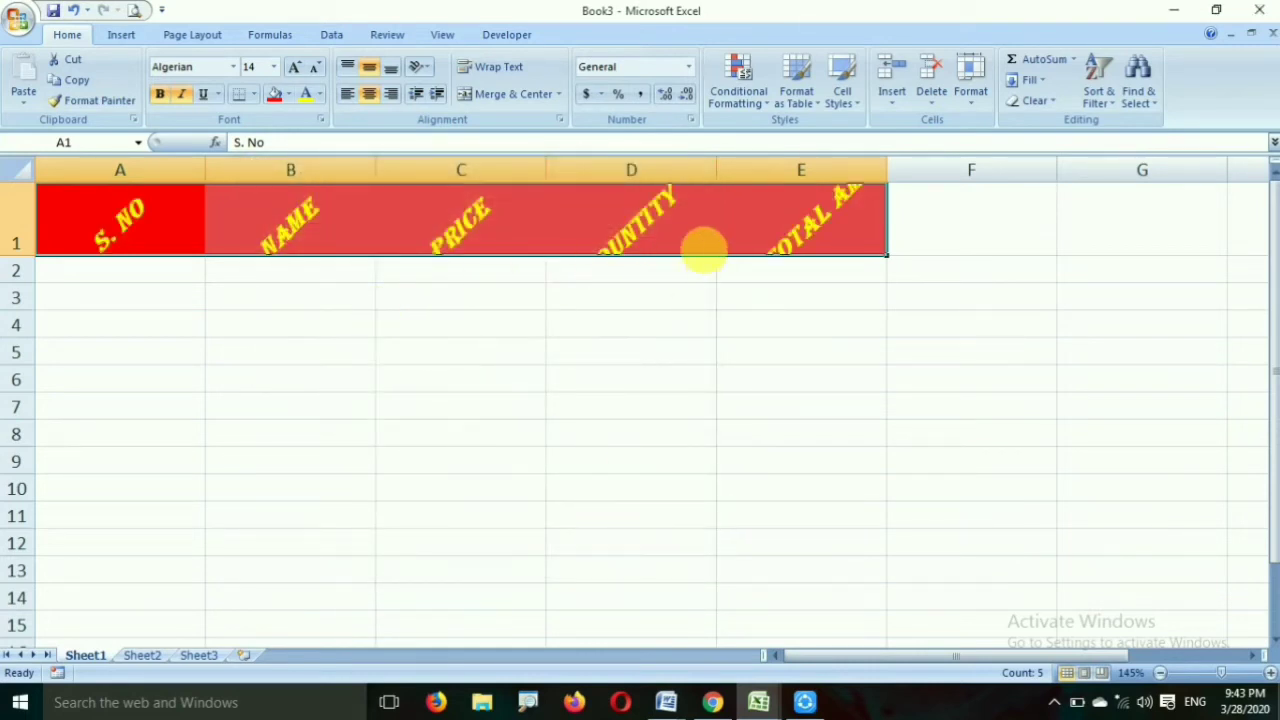
{"action": "left_click_drag", "start_coordinate": [25, 263], "coordinate": [17, 308]}
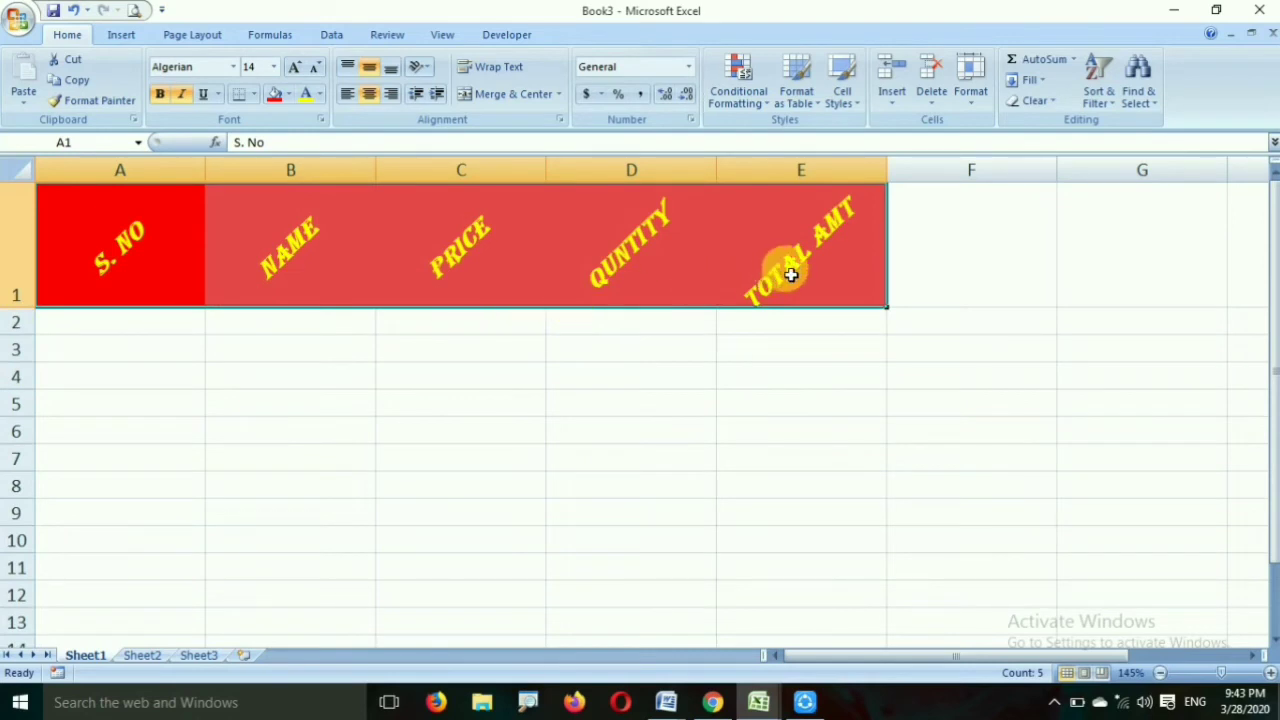
{"action": "left_click", "coordinate": [835, 428]}
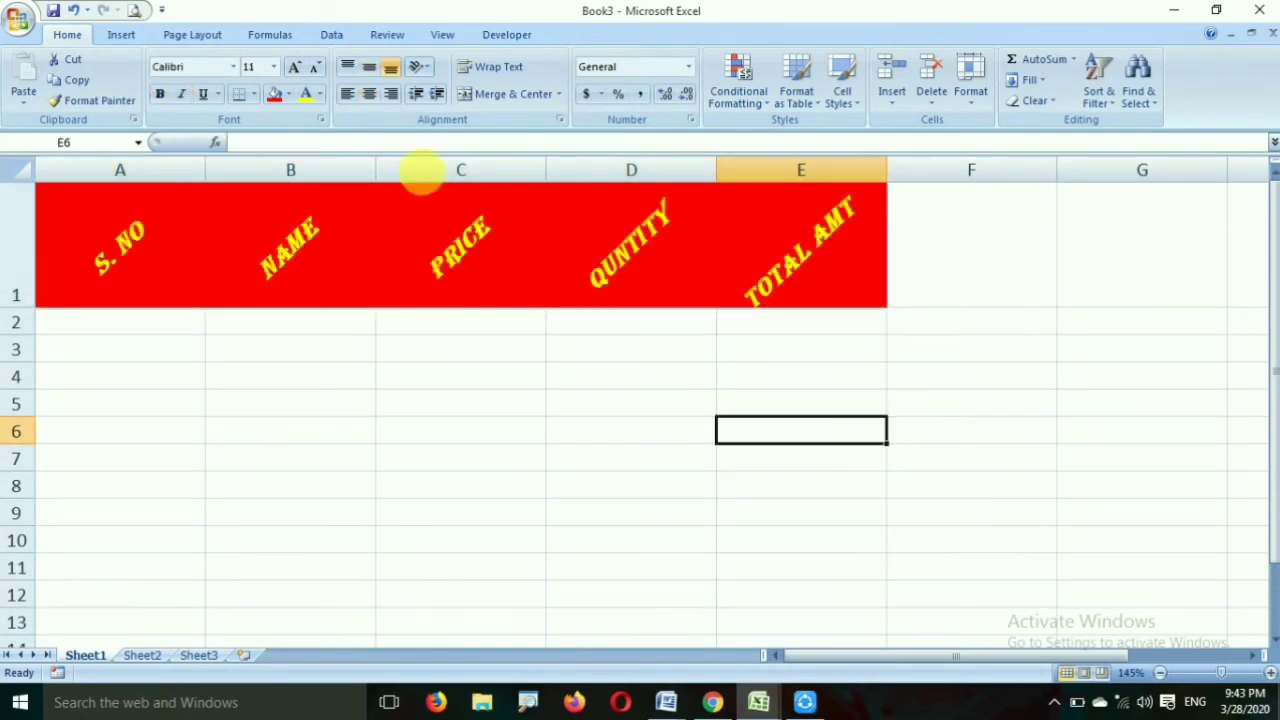
Step: Enter the serial numbers 1 in cell A2 and 2 in cell A3
{"action": "left_click", "coordinate": [105, 328]}
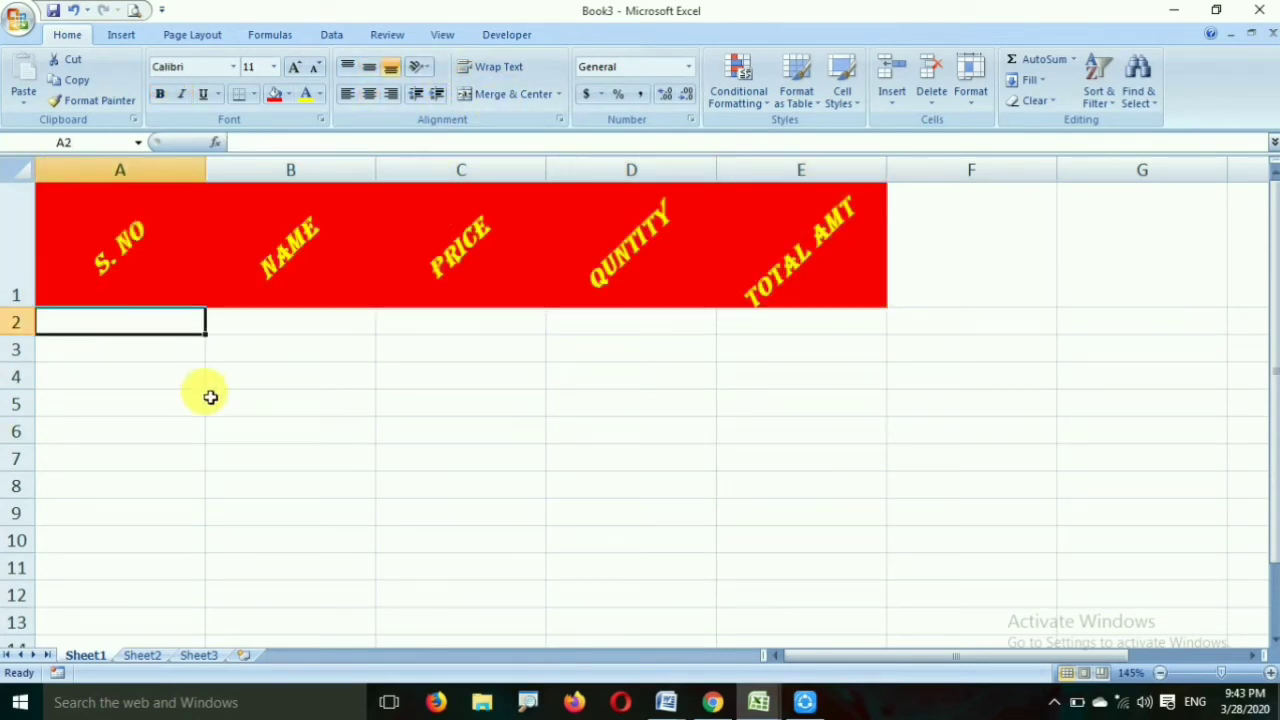
{"action": "type", "text": "1"}
{"action": "key", "text": "Return"}
{"action": "type", "text": "2"}
{"action": "key", "text": "Return"}
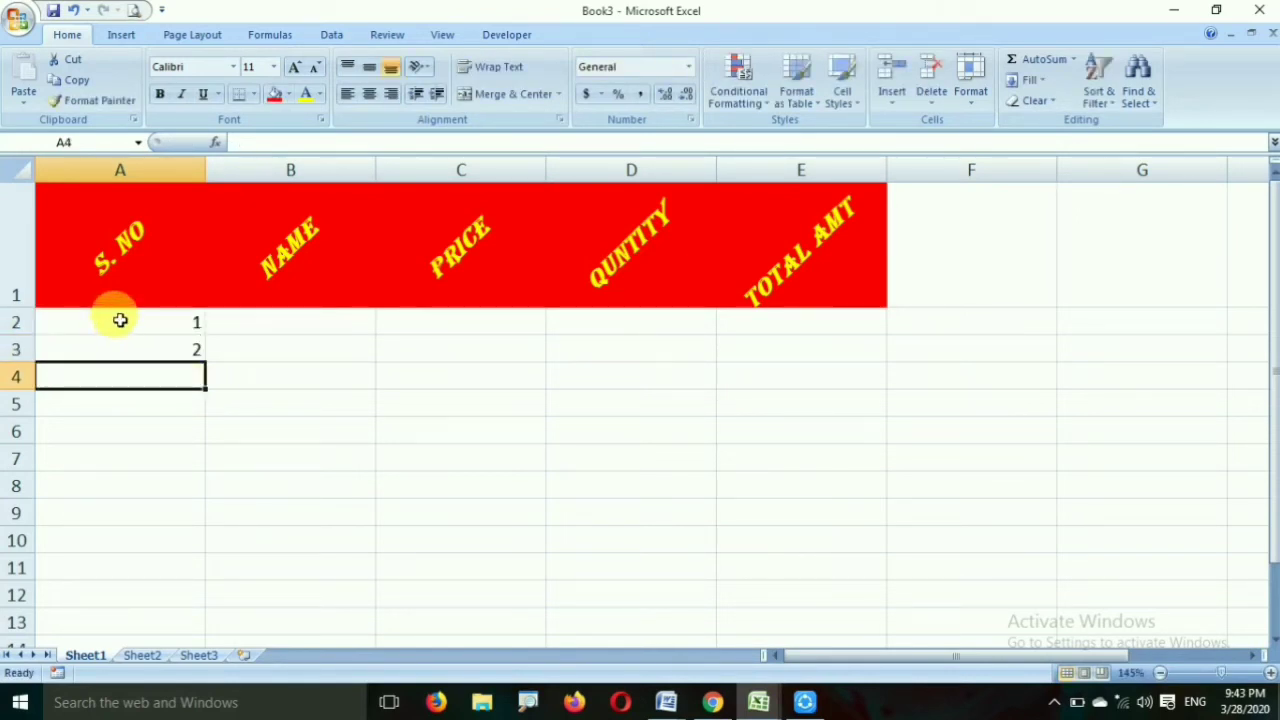
Step: Try filling column A down to A11 from cells A2:A3 and from A2 alone, and undo both fills
{"action": "left_click_drag", "start_coordinate": [119, 320], "coordinate": [125, 364]}
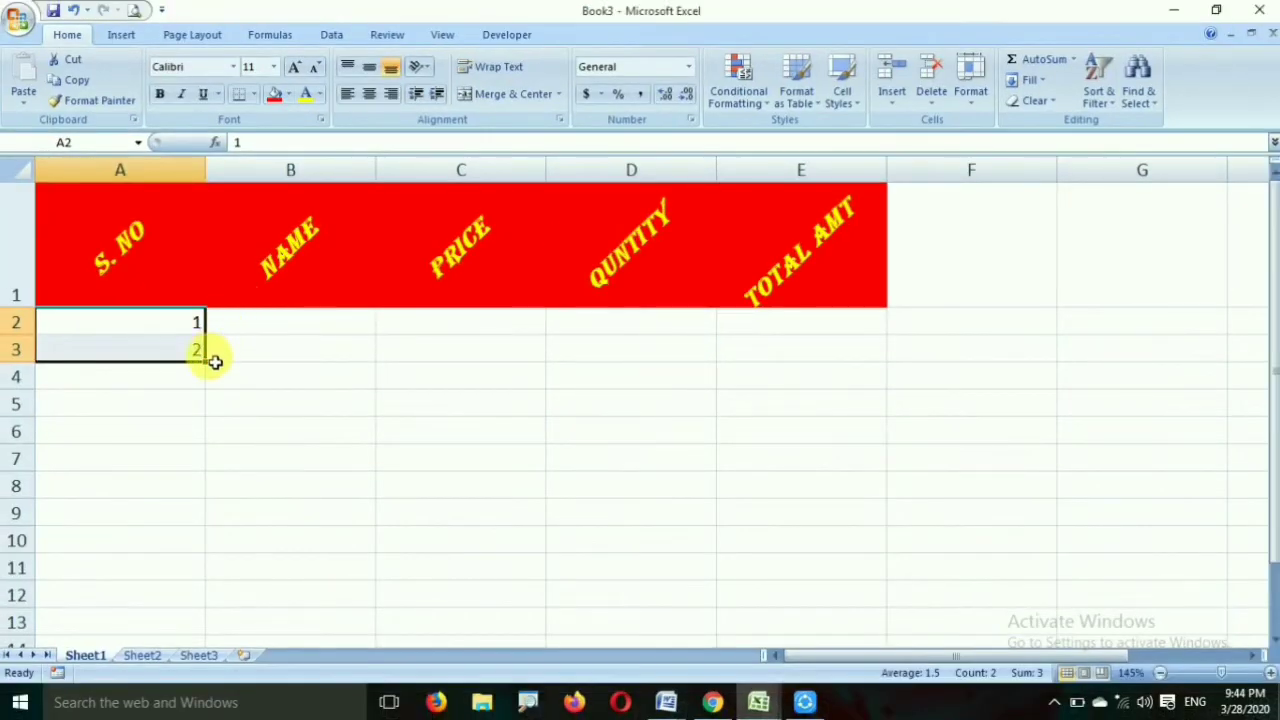
{"action": "left_click_drag", "start_coordinate": [212, 369], "coordinate": [188, 586]}
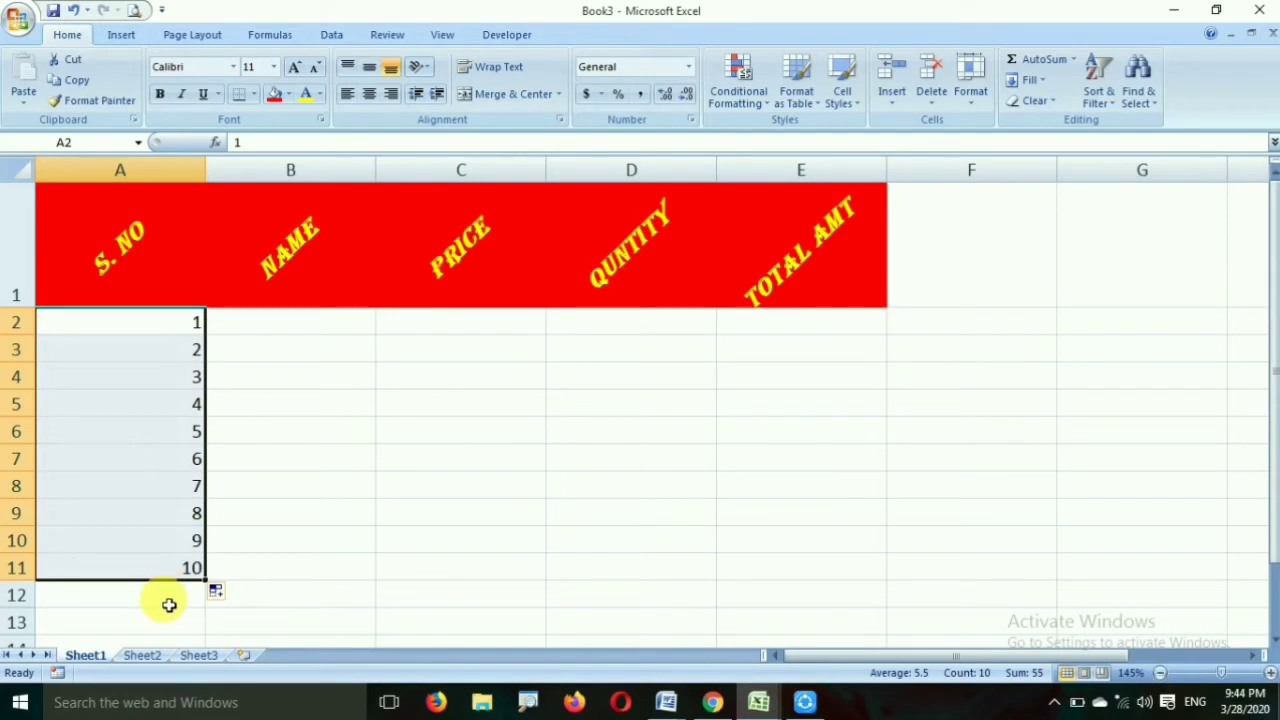
{"action": "left_click", "coordinate": [134, 333]}
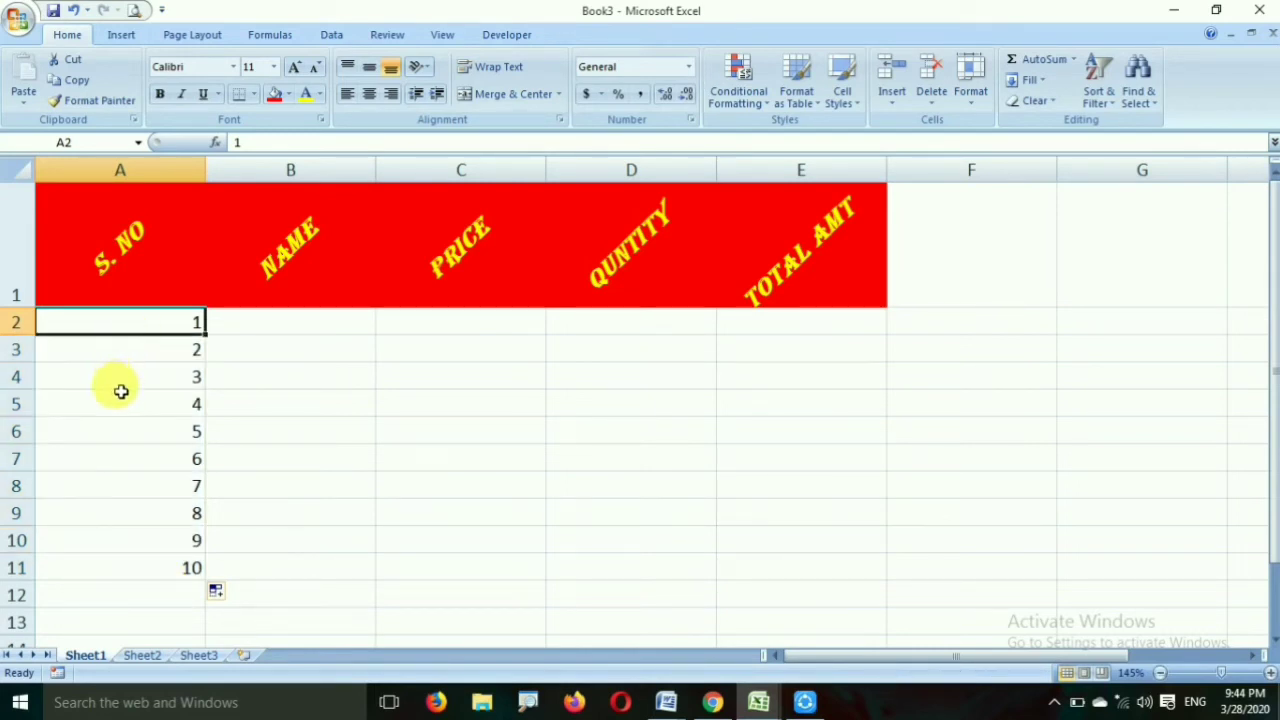
{"action": "left_click_drag", "start_coordinate": [212, 343], "coordinate": [213, 591]}
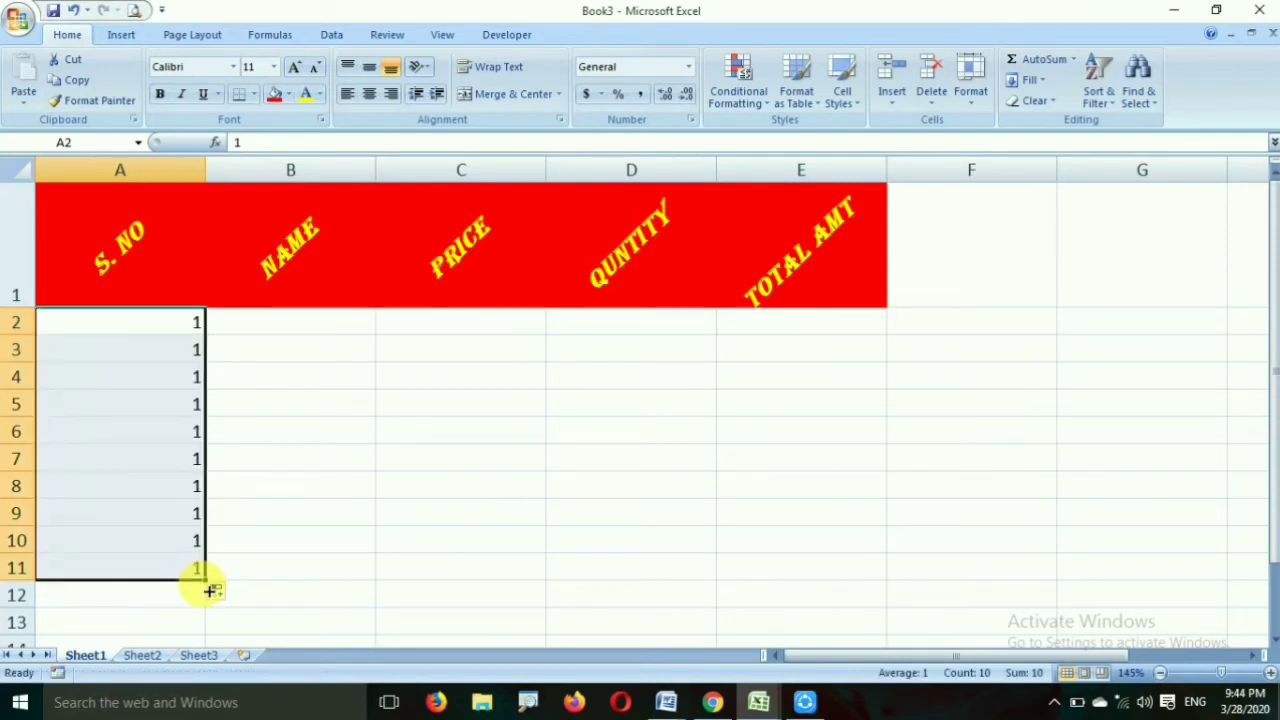
{"action": "key", "text": "ctrl+z"}
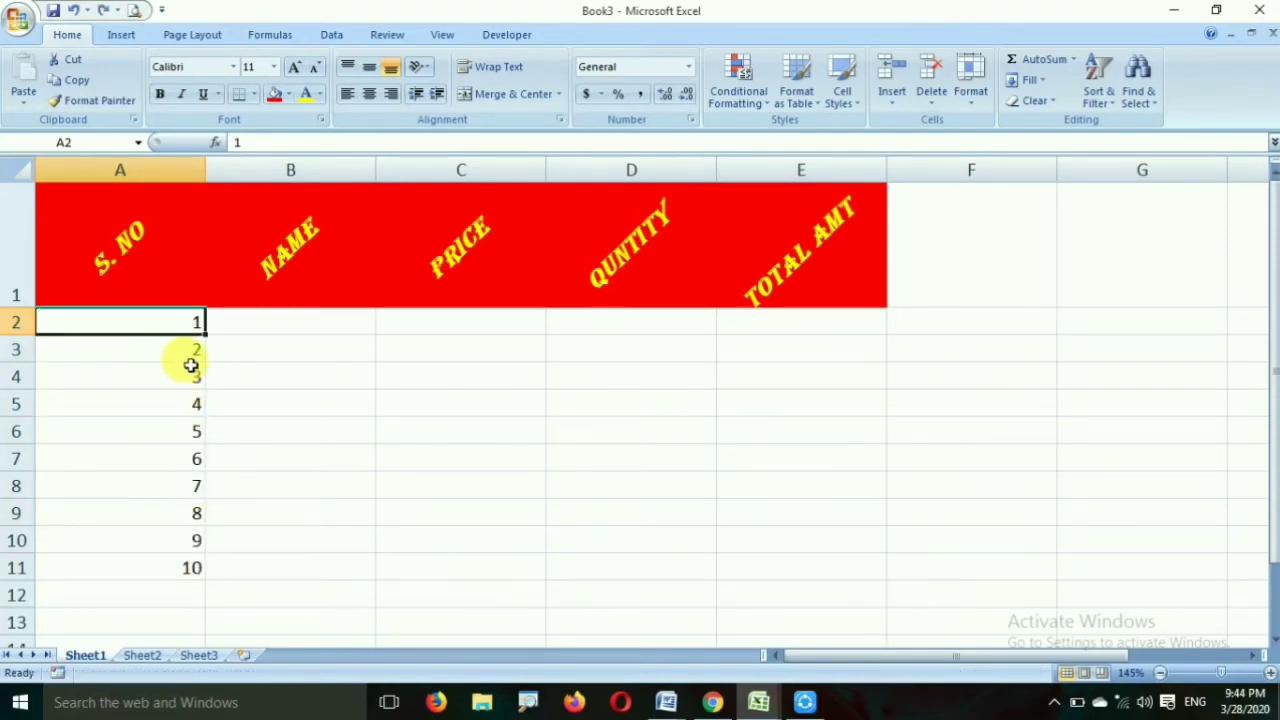
{"action": "key", "text": "ctrl+z"}
Step: Fill the serial numbers 1 to 10 down to cell A11, based on the two values in A2 and A3
{"action": "left_click_drag", "start_coordinate": [214, 371], "coordinate": [209, 591]}
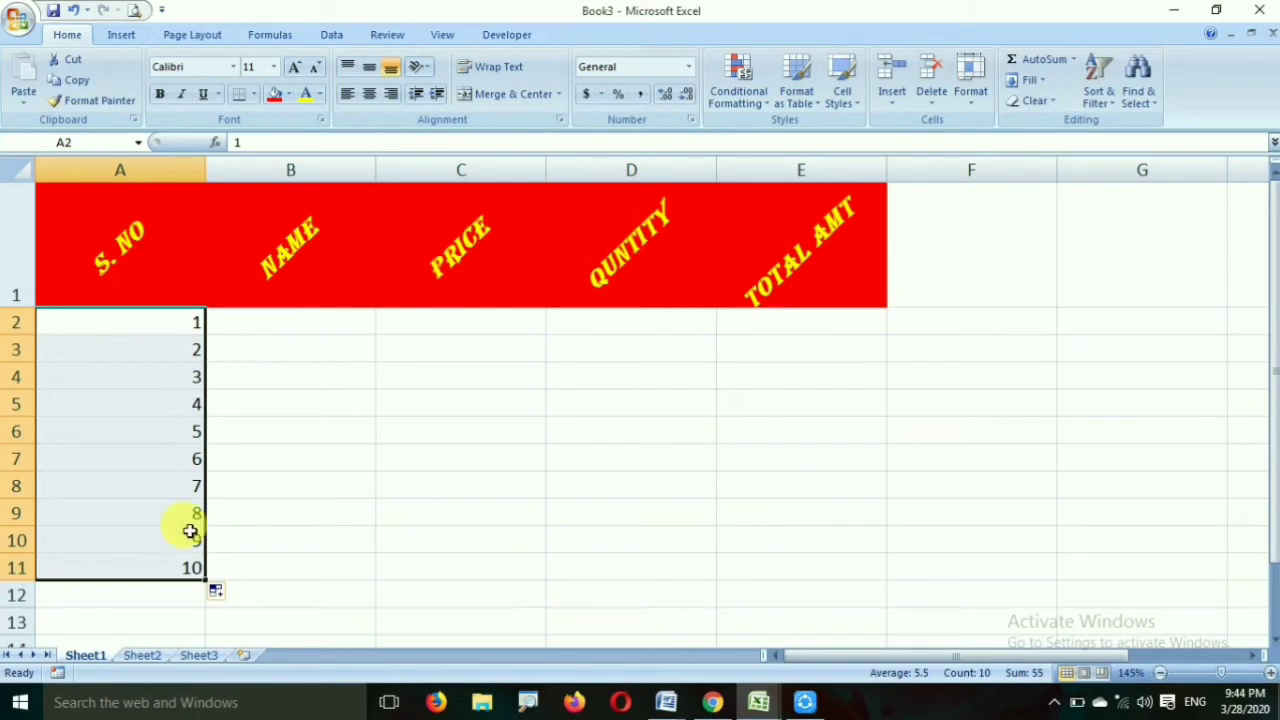
Step: Enter the item names Maggi, Pen and Mango in cells B2 through B4
{"action": "left_click", "coordinate": [321, 332]}
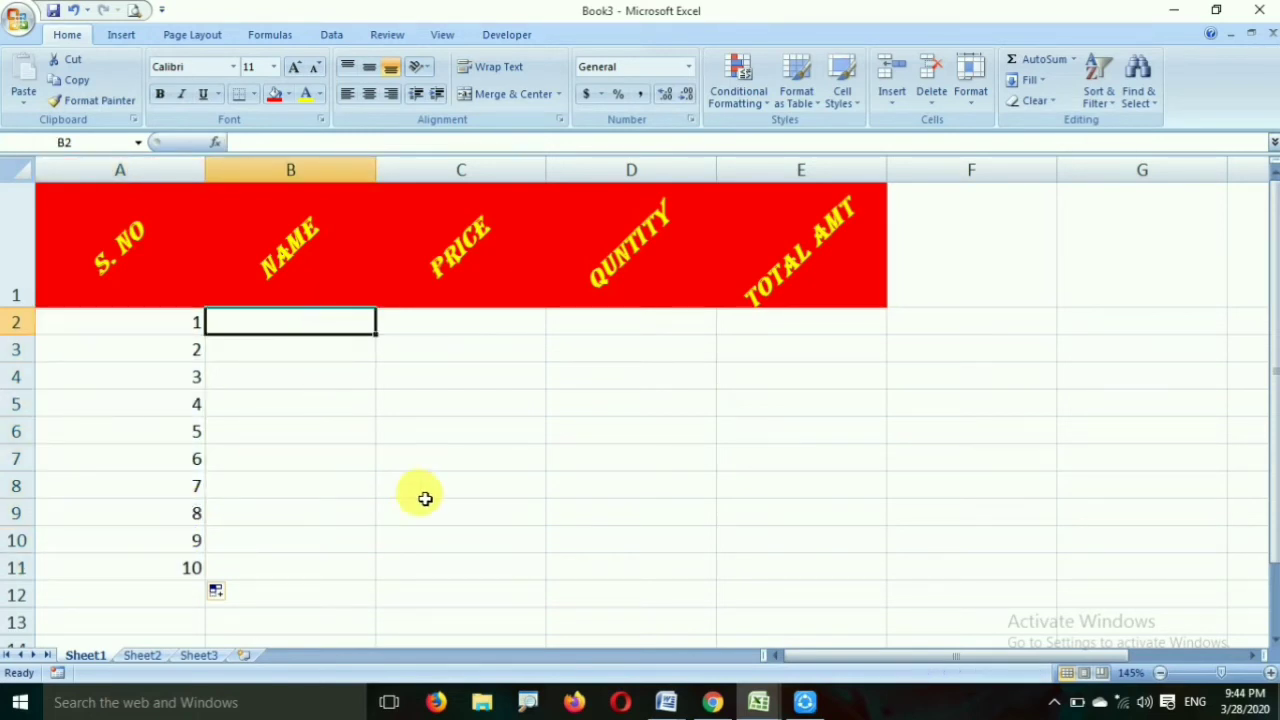
{"action": "type", "text": "N"}
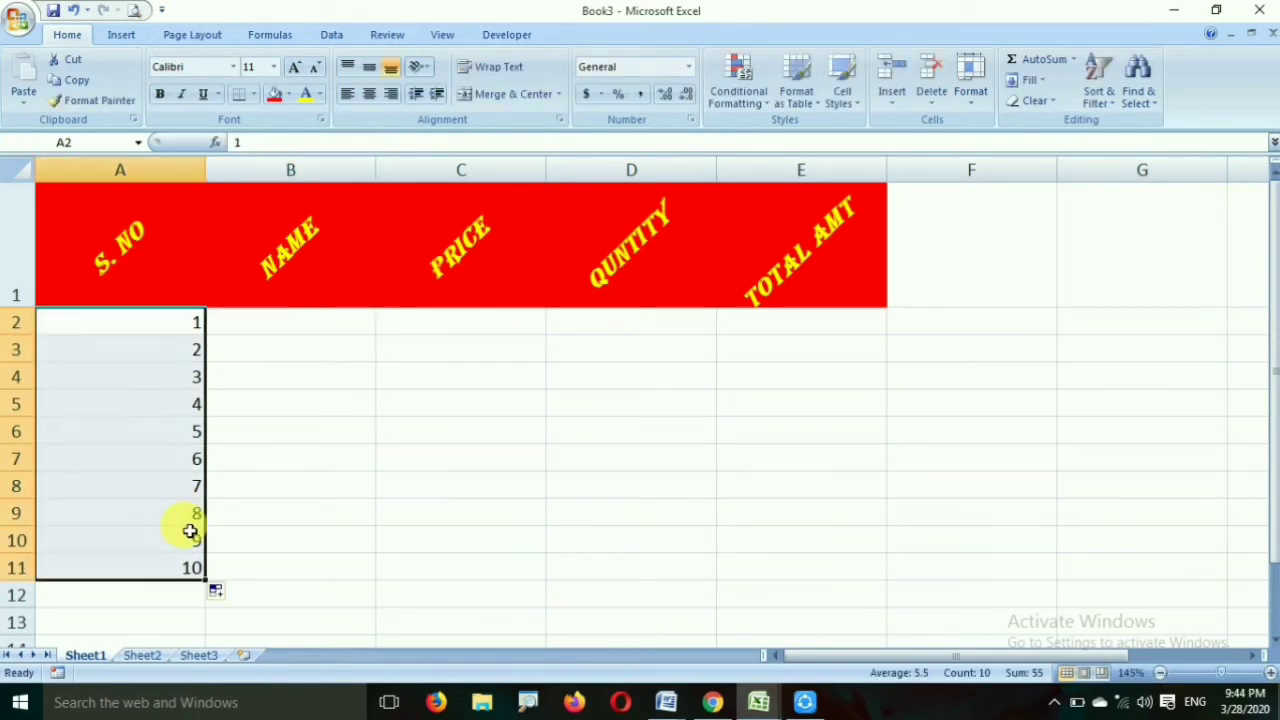
{"action": "left_click", "coordinate": [322, 338]}
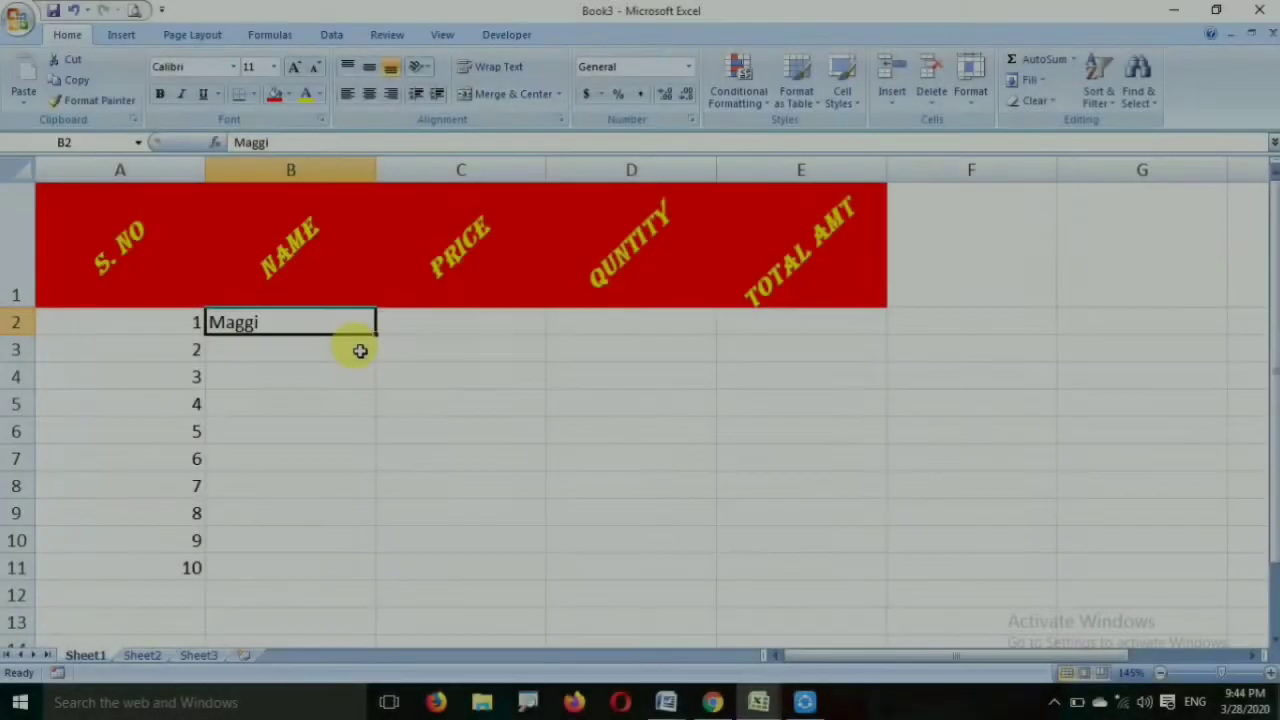
{"action": "left_click", "coordinate": [358, 349]}
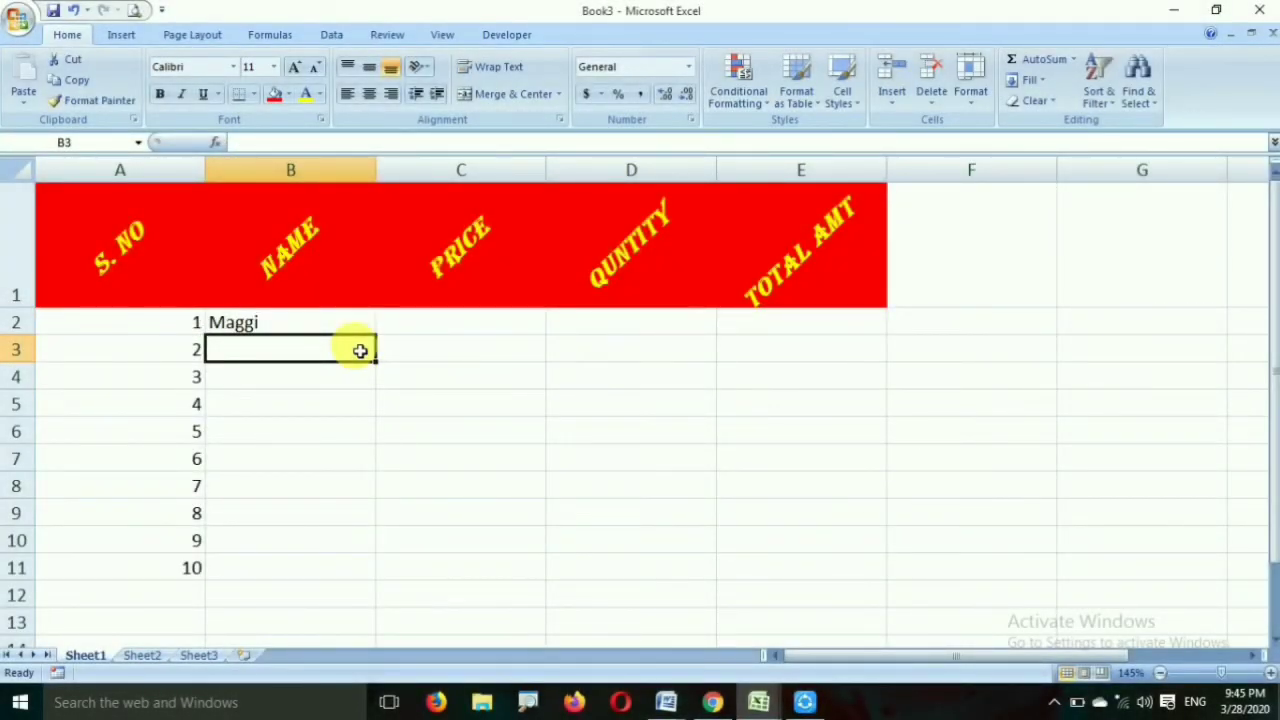
{"action": "type", "text": "Pen"}
{"action": "key", "text": "Return"}
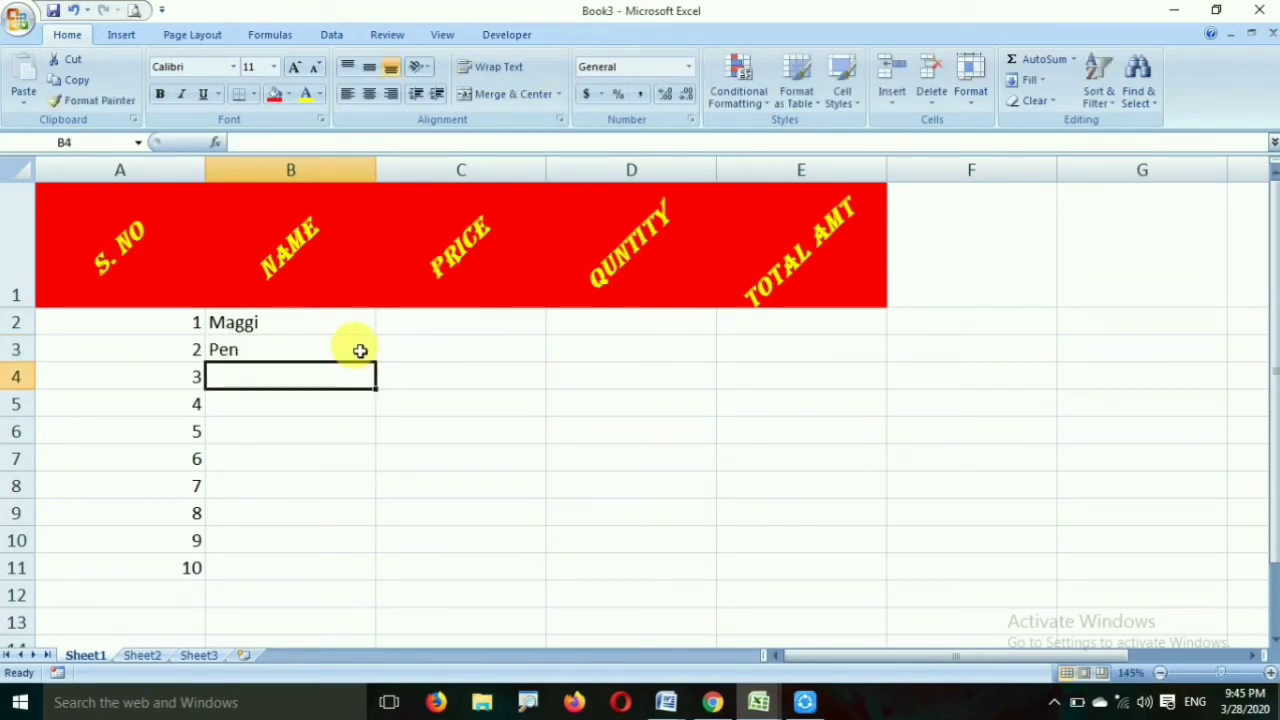
{"action": "type", "text": "M"}
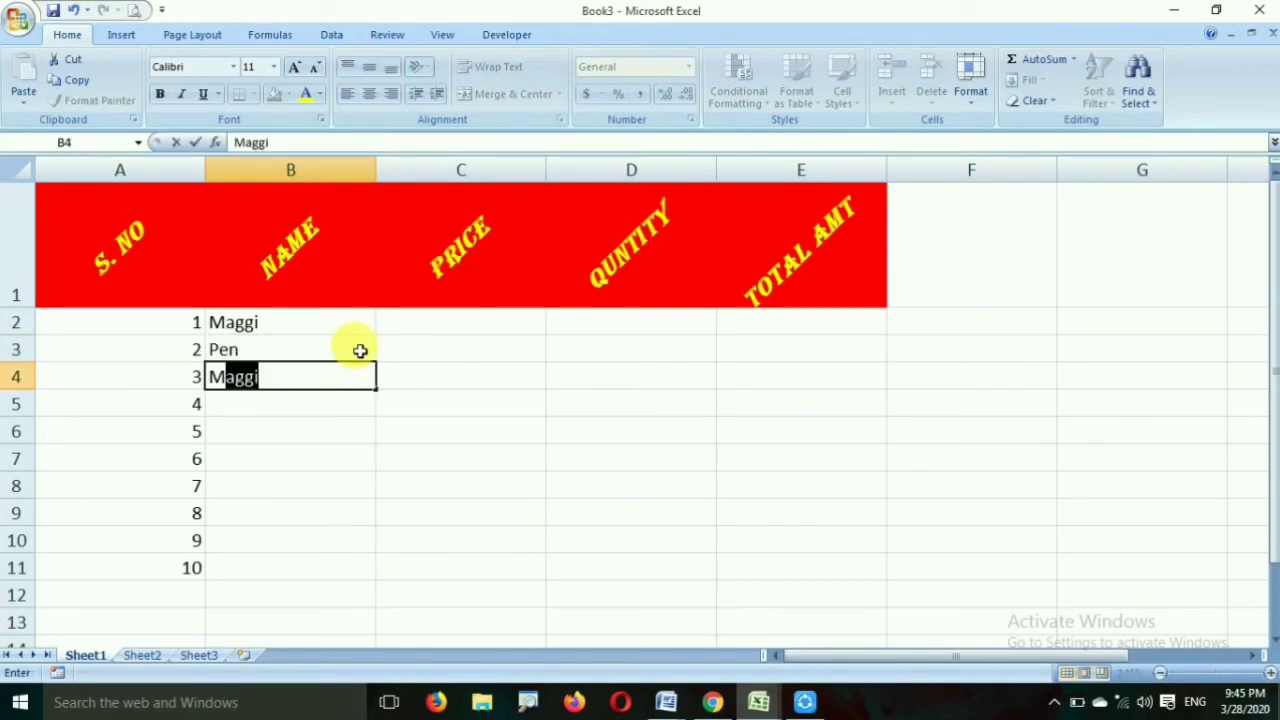
{"action": "type", "text": "o"}
{"action": "key", "text": "BackSpace"}
{"action": "type", "text": "an"}
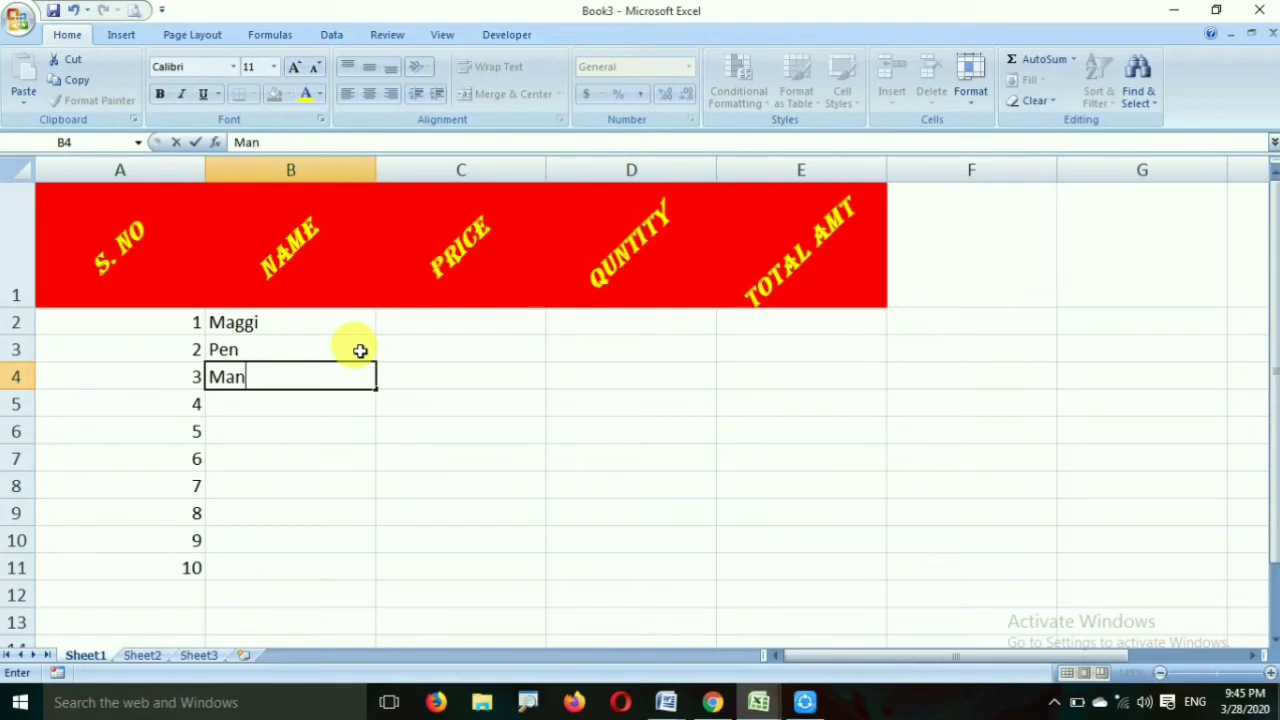
{"action": "key", "text": "Tab"}
Step: Enter the prices 12, 5 and 50 in cells C2 through C4
{"action": "key", "text": "Up"}
{"action": "key", "text": "Up"}
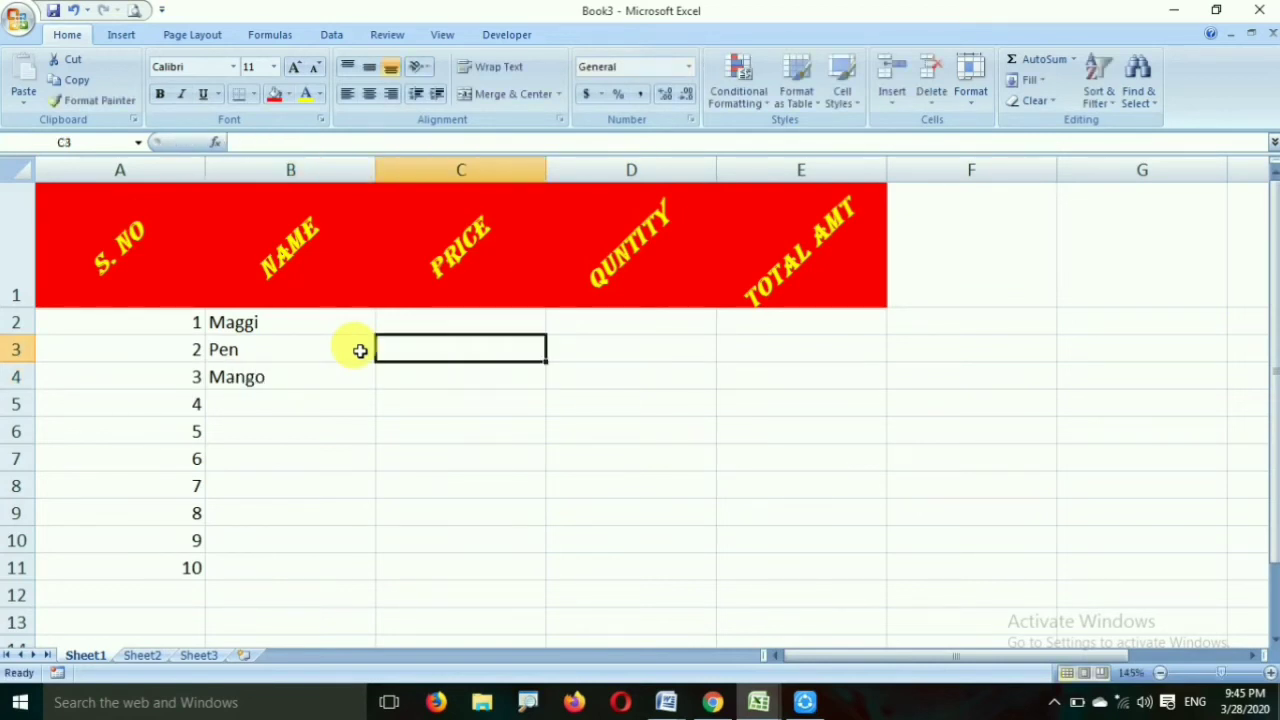
{"action": "type", "text": "12"}
{"action": "key", "text": "Return"}
{"action": "type", "text": "5"}
{"action": "key", "text": "Return"}
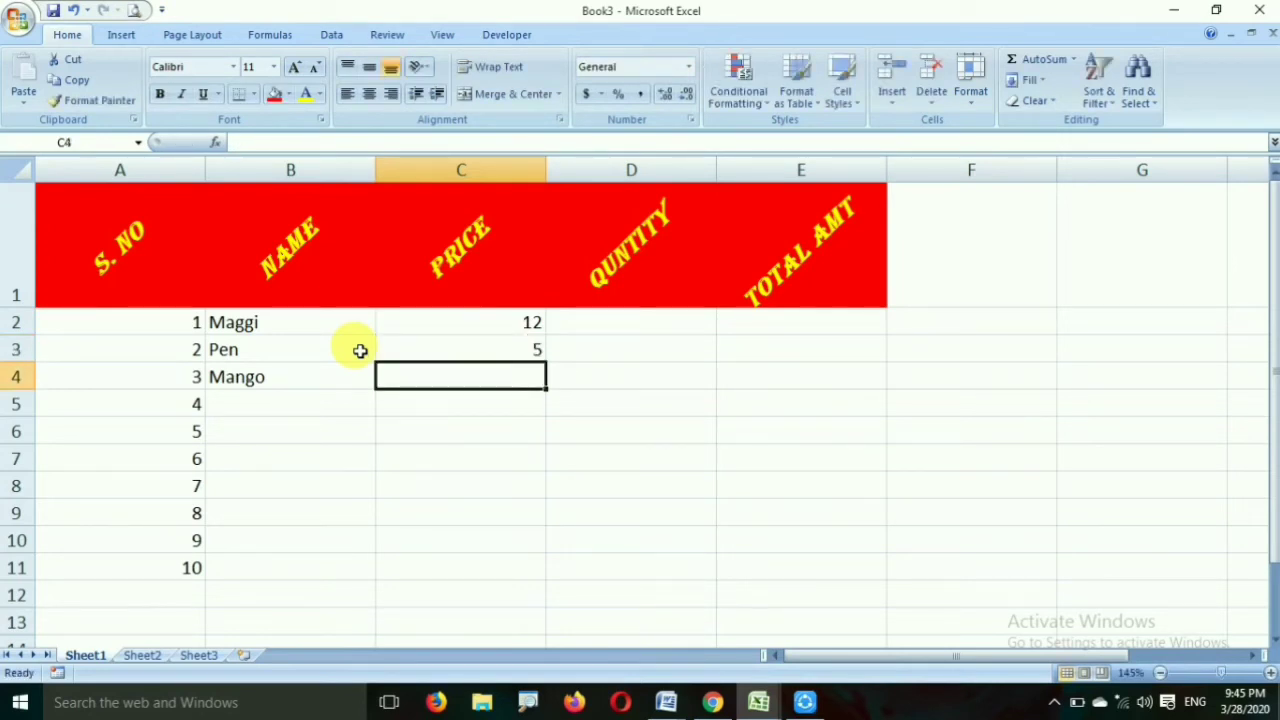
{"action": "type", "text": "50"}
{"action": "key", "text": "Return"}
Step: Enter the quantities 10, 20 and 5 in cells D2 through D4
{"action": "key", "text": "Up"}
{"action": "key", "text": "Right"}
{"action": "key", "text": "Right"}
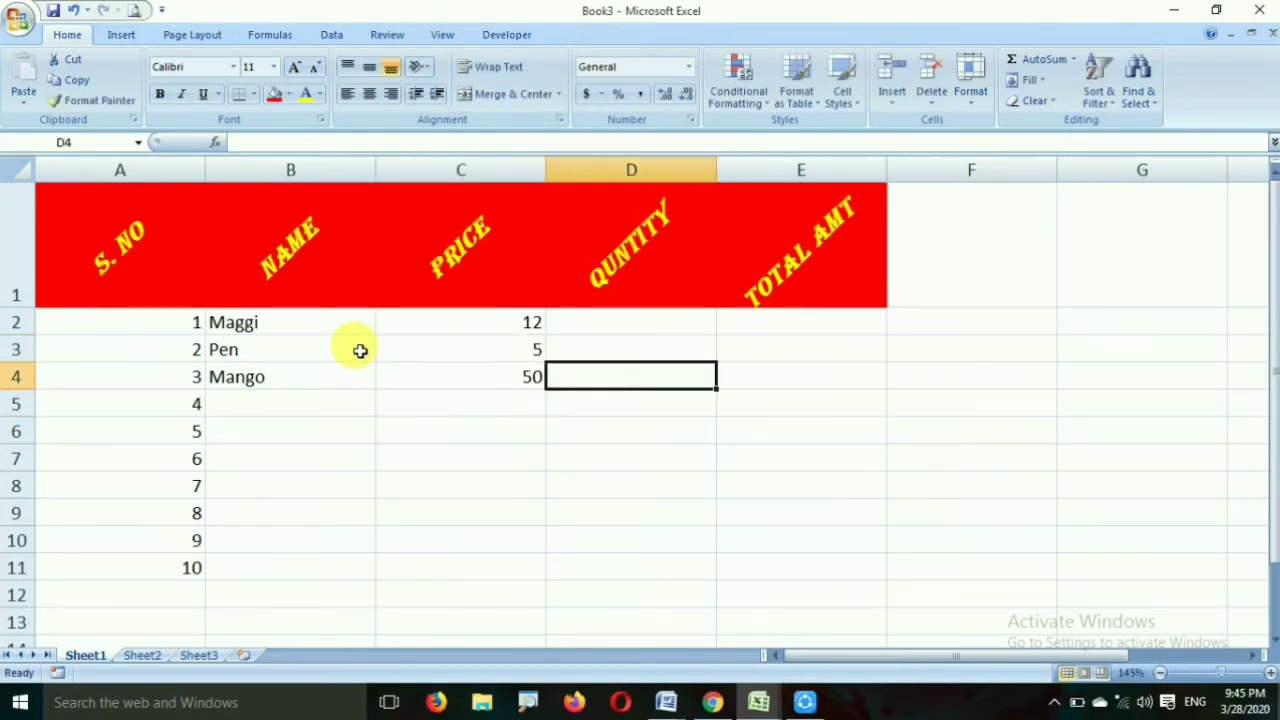
{"action": "key", "text": "Up"}
{"action": "key", "text": "Up"}
{"action": "key", "text": "Left"}
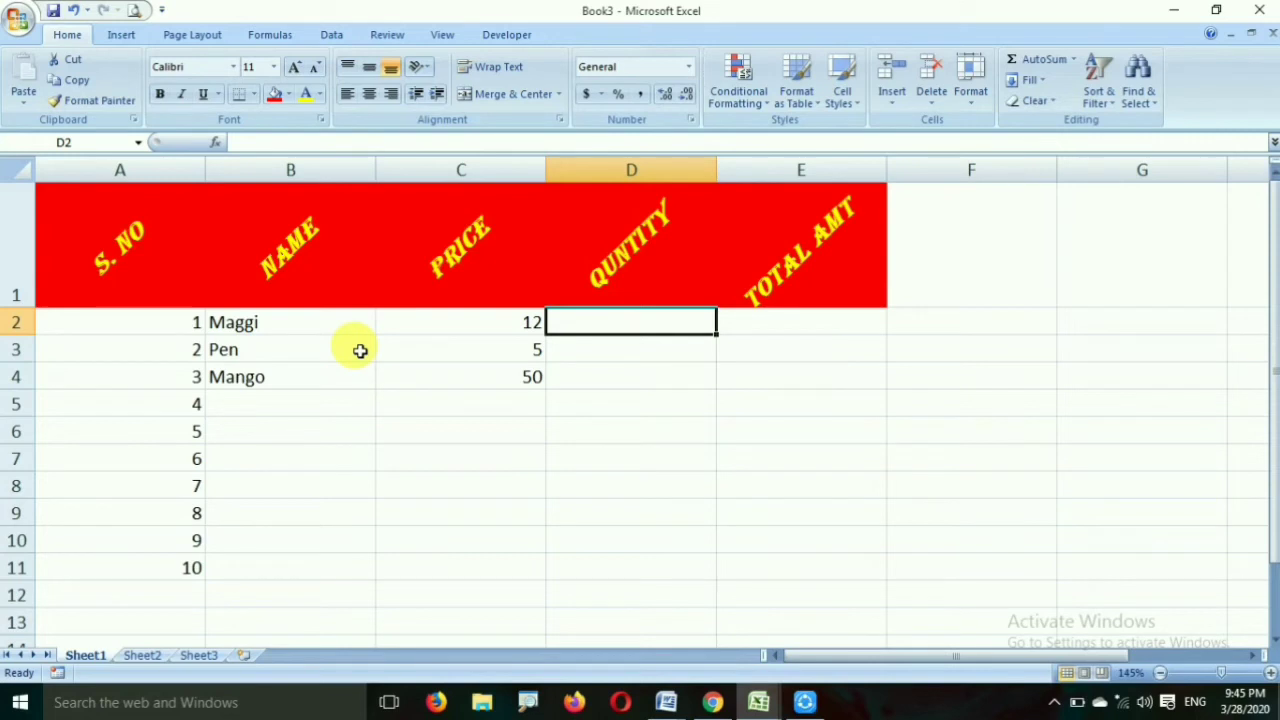
{"action": "type", "text": "10"}
{"action": "key", "text": "Return"}
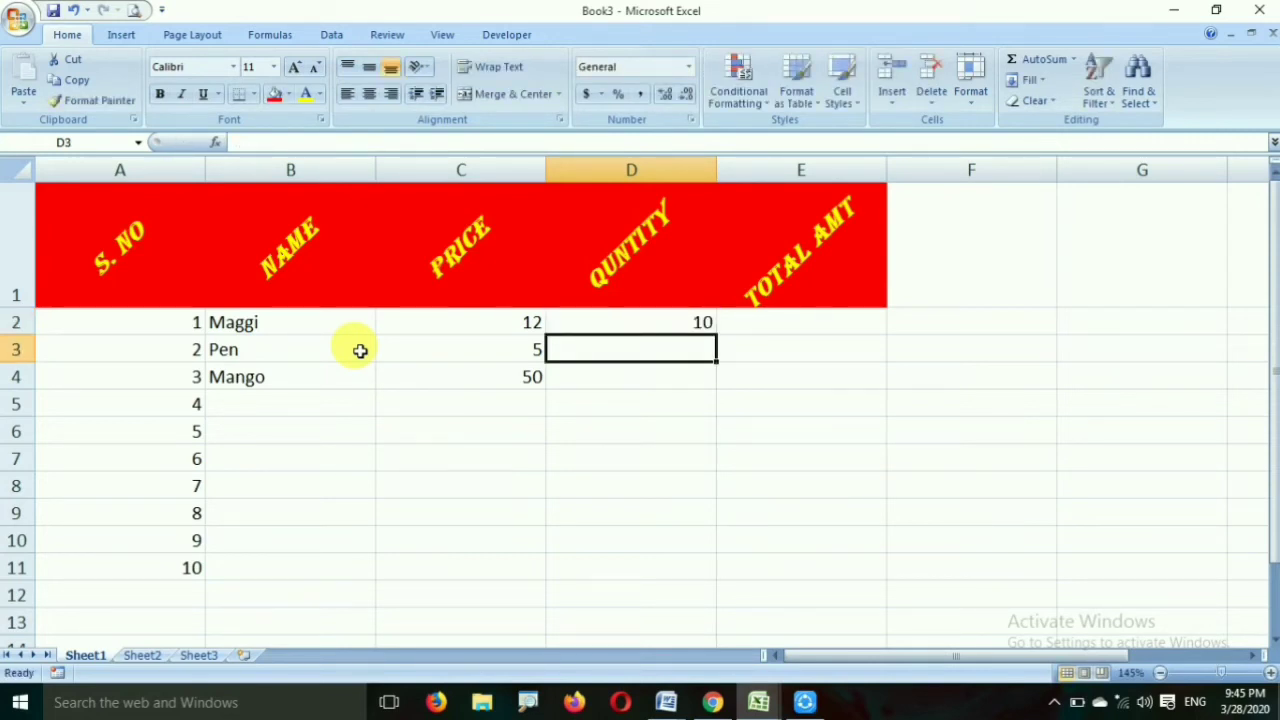
{"action": "type", "text": "20"}
{"action": "key", "text": "Return"}
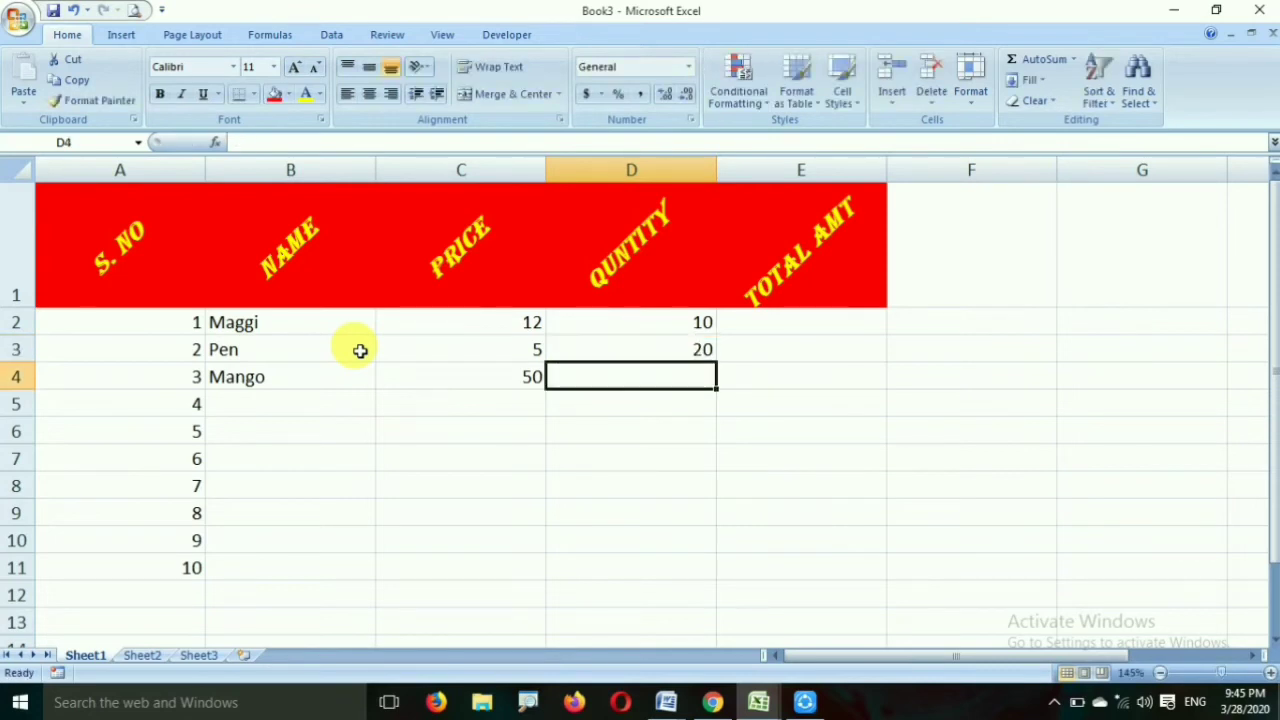
{"action": "type", "text": "5"}
{"action": "key", "text": "Return"}
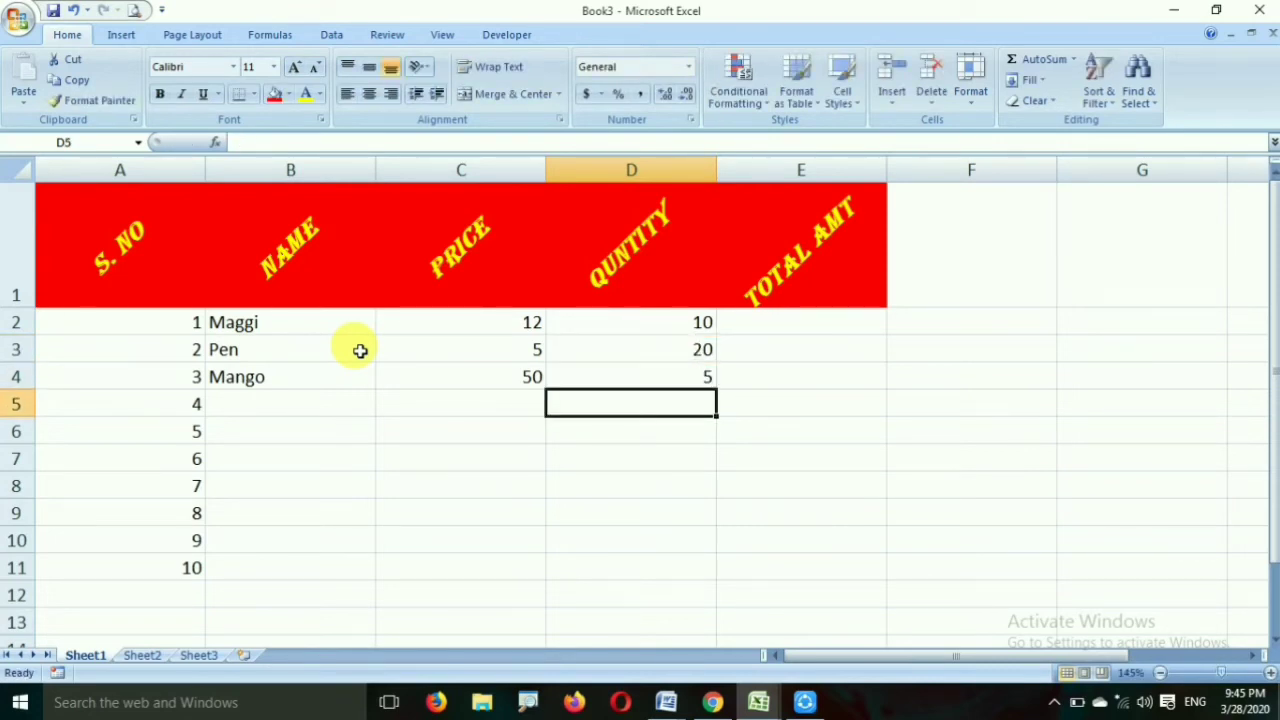
Step: Enter the formula =C2*D2 in cell E2 to multiply the Maggi price by its quantity
{"action": "key", "text": "Up"}
{"action": "key", "text": "Right"}
{"action": "key", "text": "Right"}
{"action": "key", "text": "Up"}
{"action": "key", "text": "Up"}
{"action": "key", "text": "Left"}
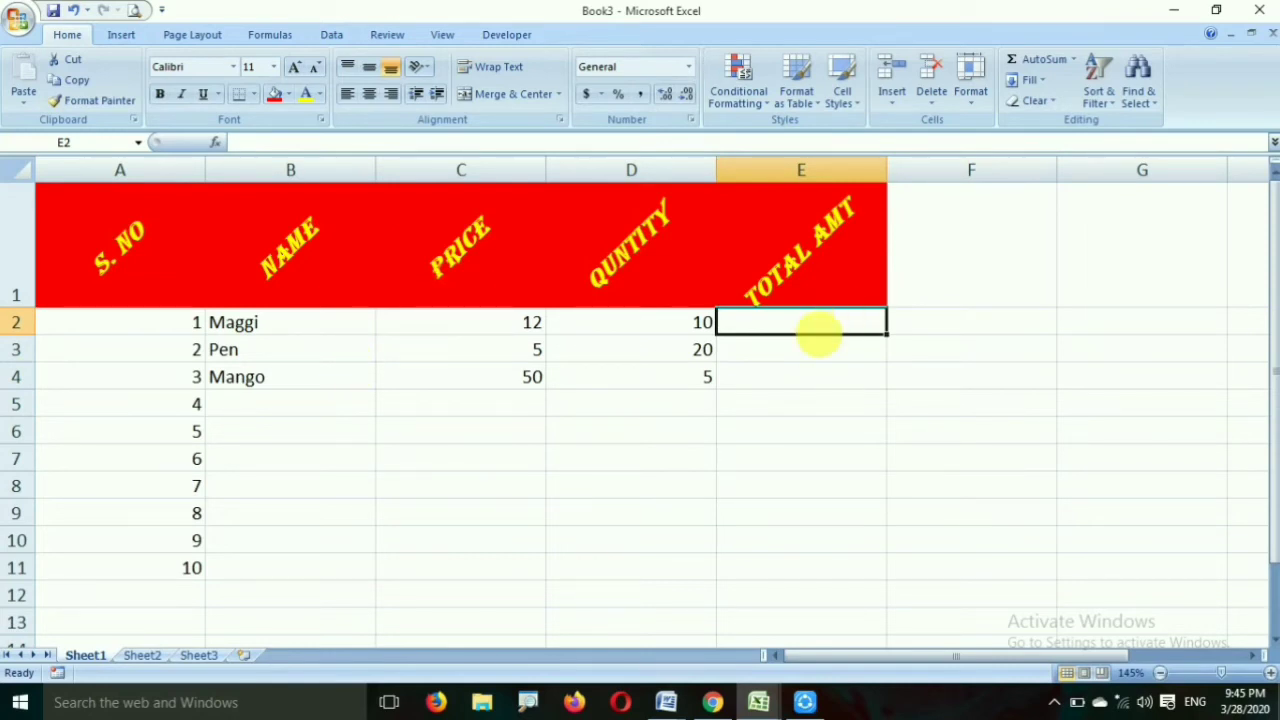
{"action": "left_click", "coordinate": [503, 328]}
{"action": "left_click", "coordinate": [683, 333]}
{"action": "left_click", "coordinate": [815, 333]}
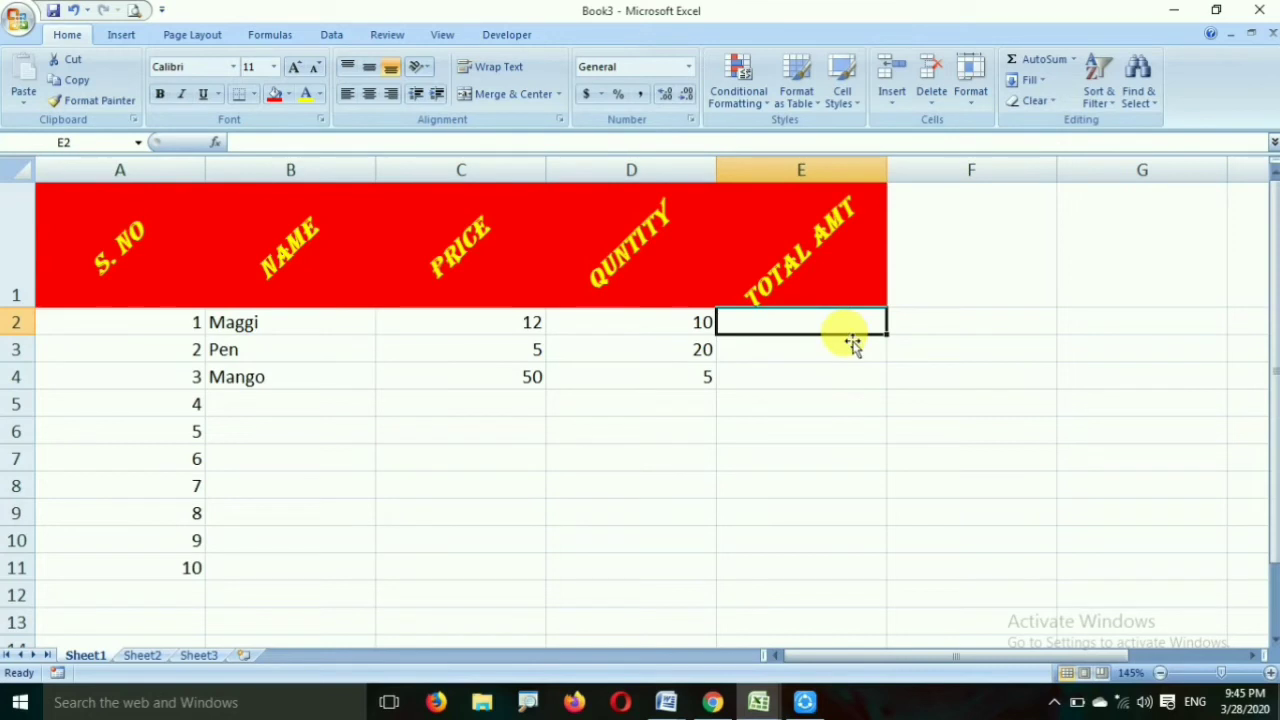
{"action": "type", "text": "="}
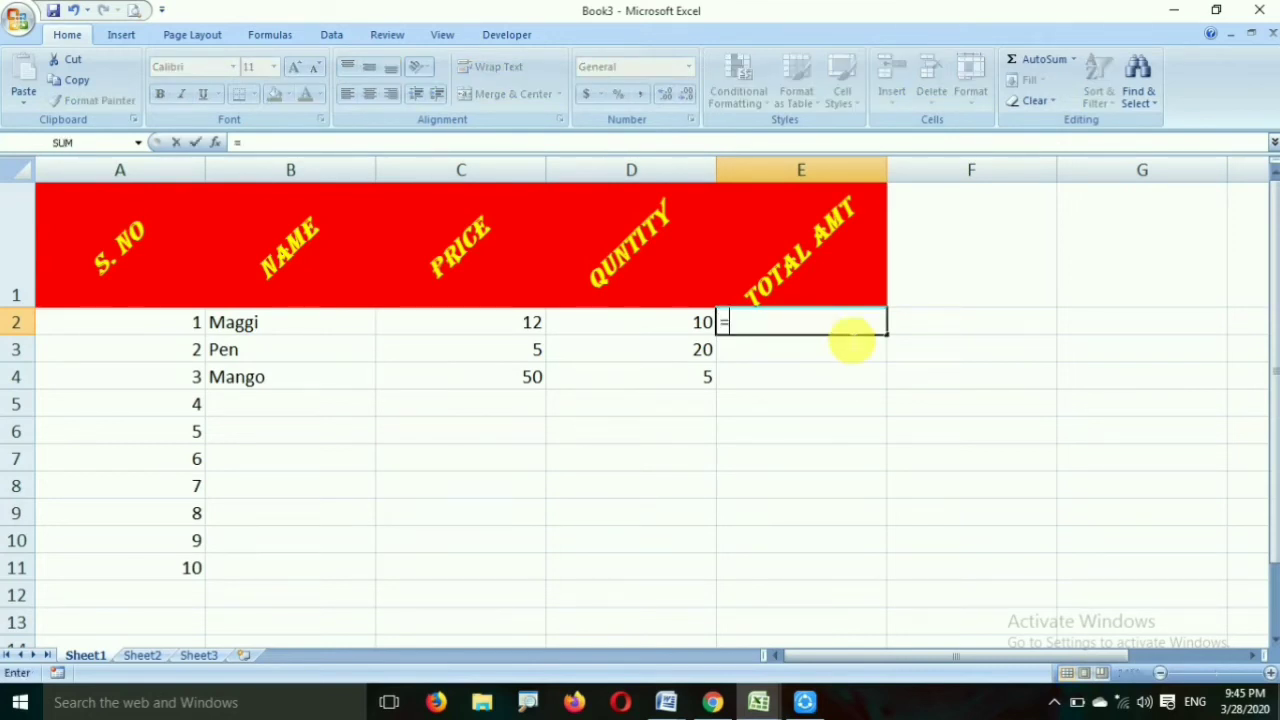
{"action": "left_click", "coordinate": [530, 326]}
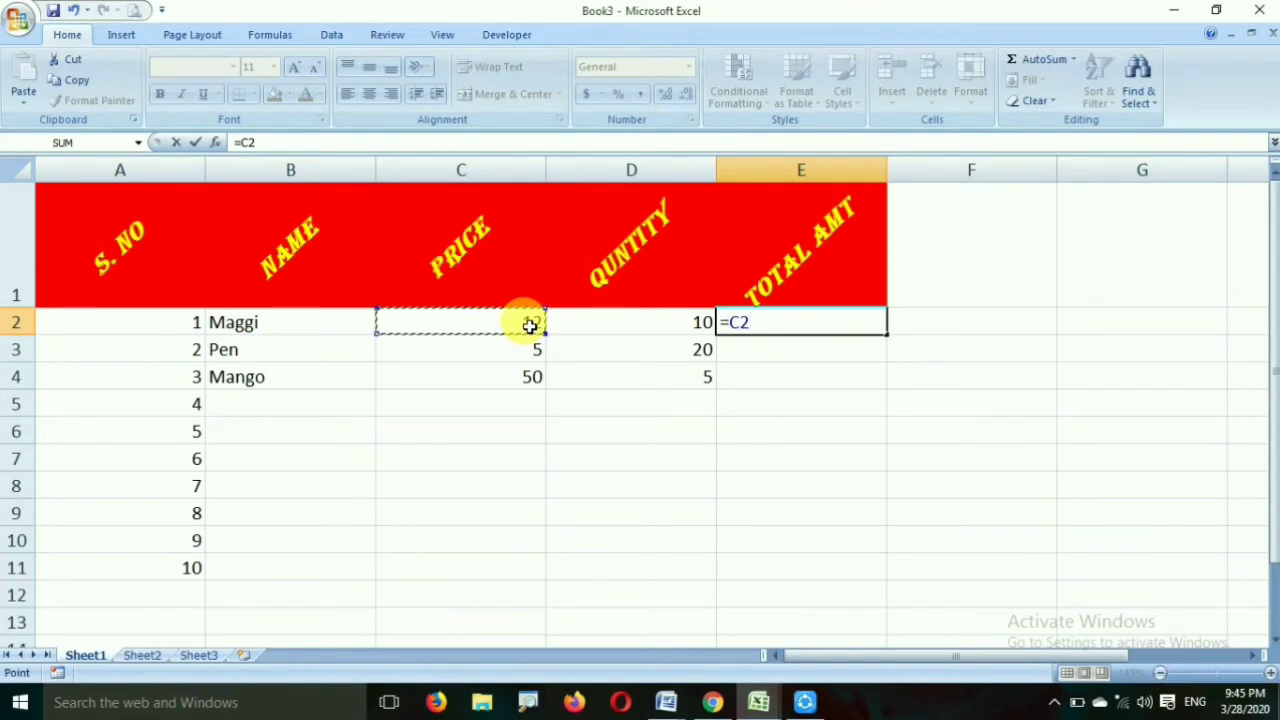
{"action": "type", "text": "*"}
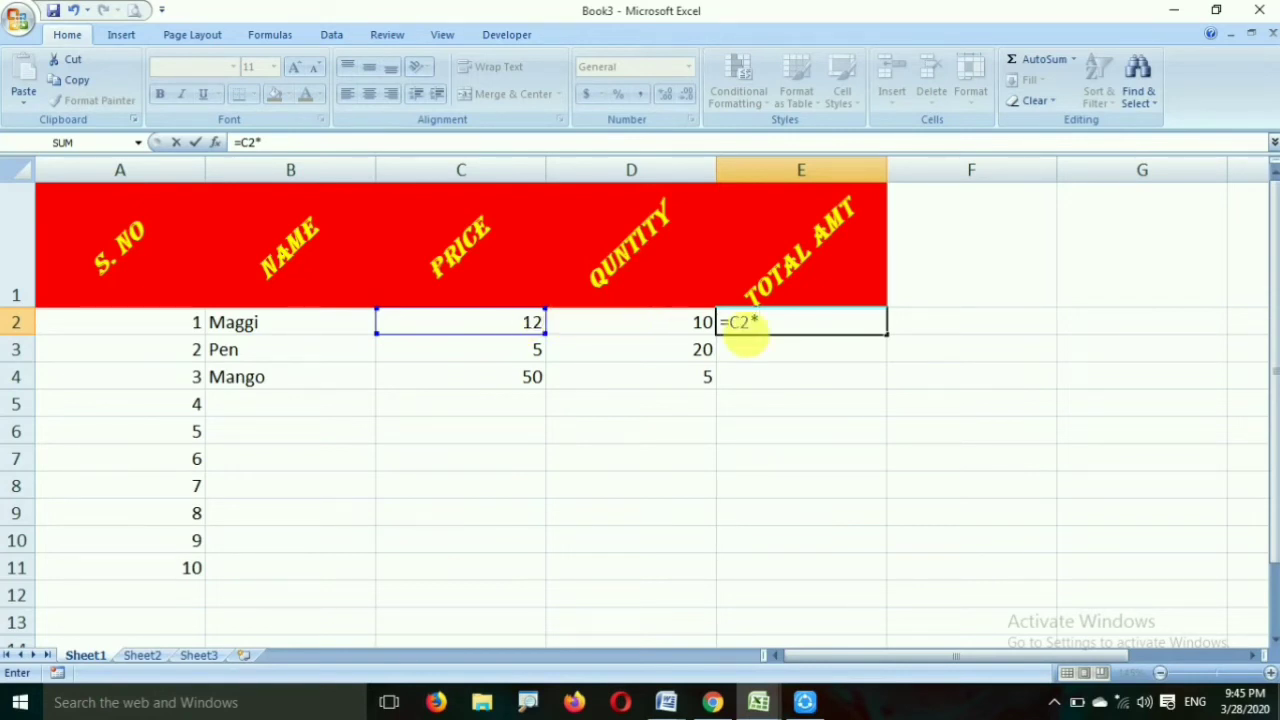
{"action": "left_click", "coordinate": [672, 330]}
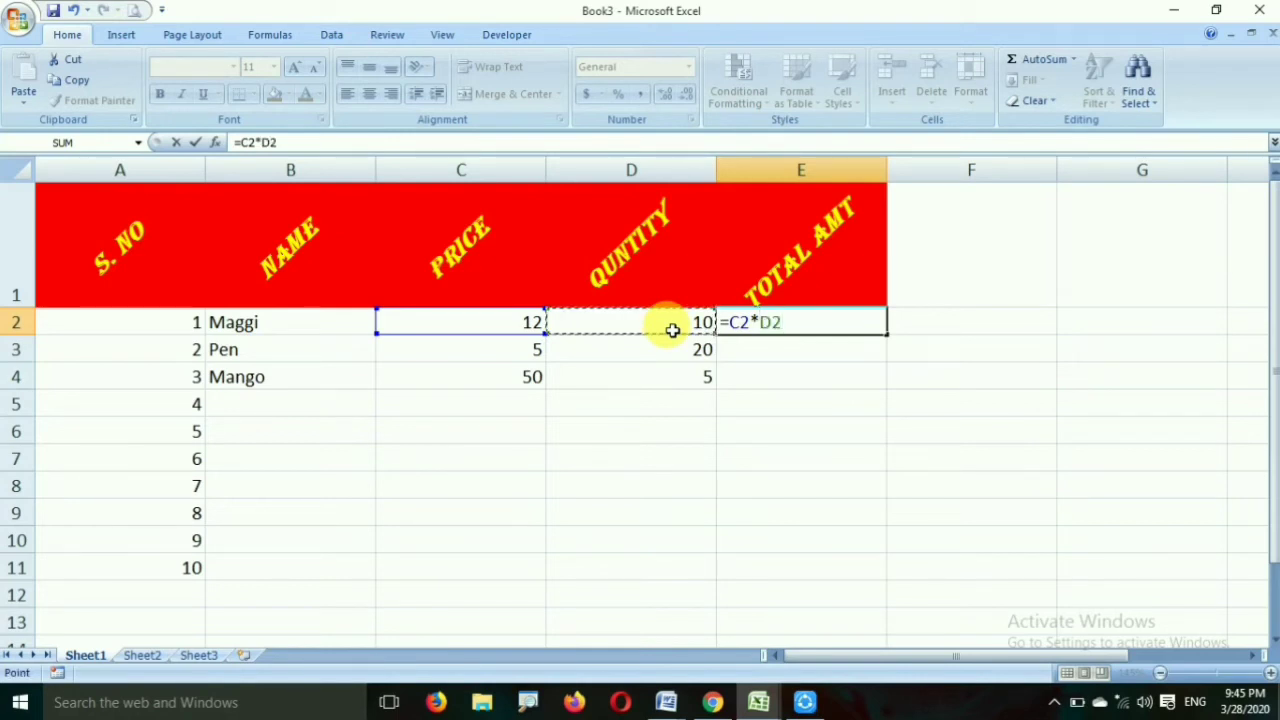
{"action": "key", "text": "Return"}
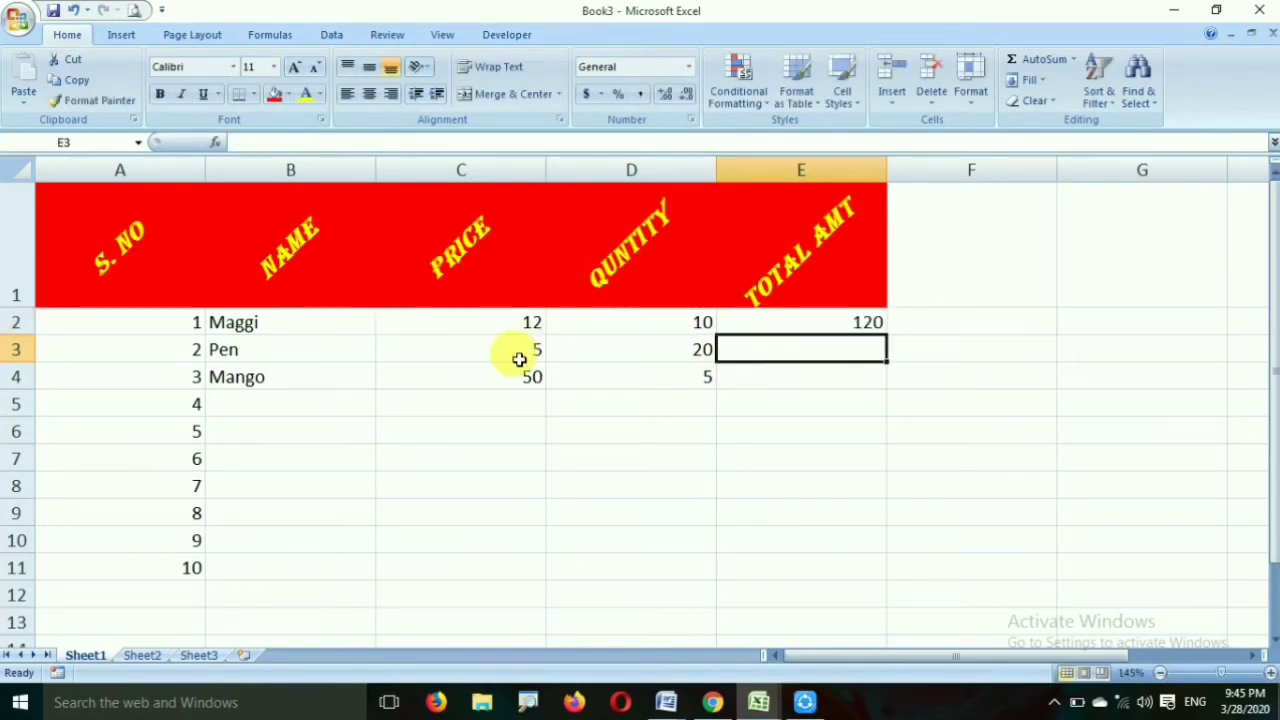
Step: Review the formula in cell E2 and fill it down through E4 for the Pen and Mango totals
{"action": "left_click", "coordinate": [860, 328]}
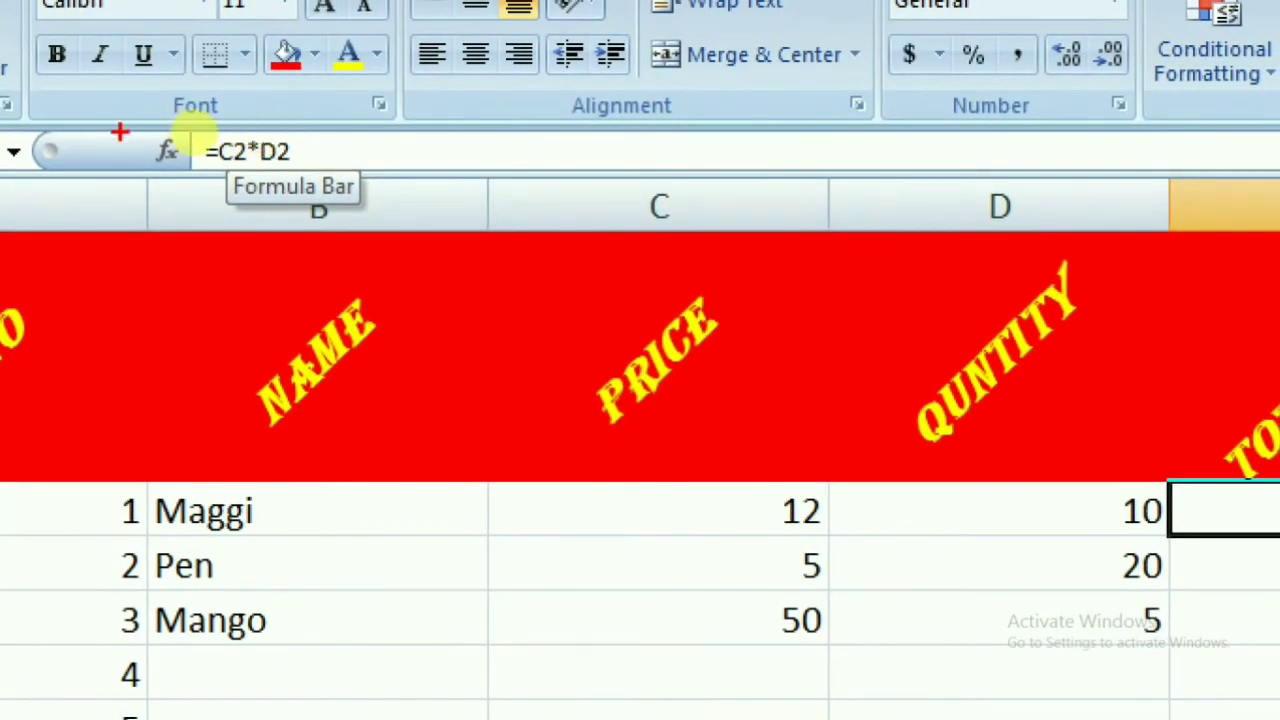
{"action": "mouse_move", "coordinate": [195, 128]}
{"action": "left_mouse_down"}
{"action": "mouse_move", "coordinate": [215, 125]}
{"action": "mouse_move", "coordinate": [300, 190]}
{"action": "mouse_move", "coordinate": [370, 115]}
{"action": "mouse_move", "coordinate": [225, 125]}
{"action": "mouse_move", "coordinate": [190, 150]}
{"action": "left_mouse_up"}
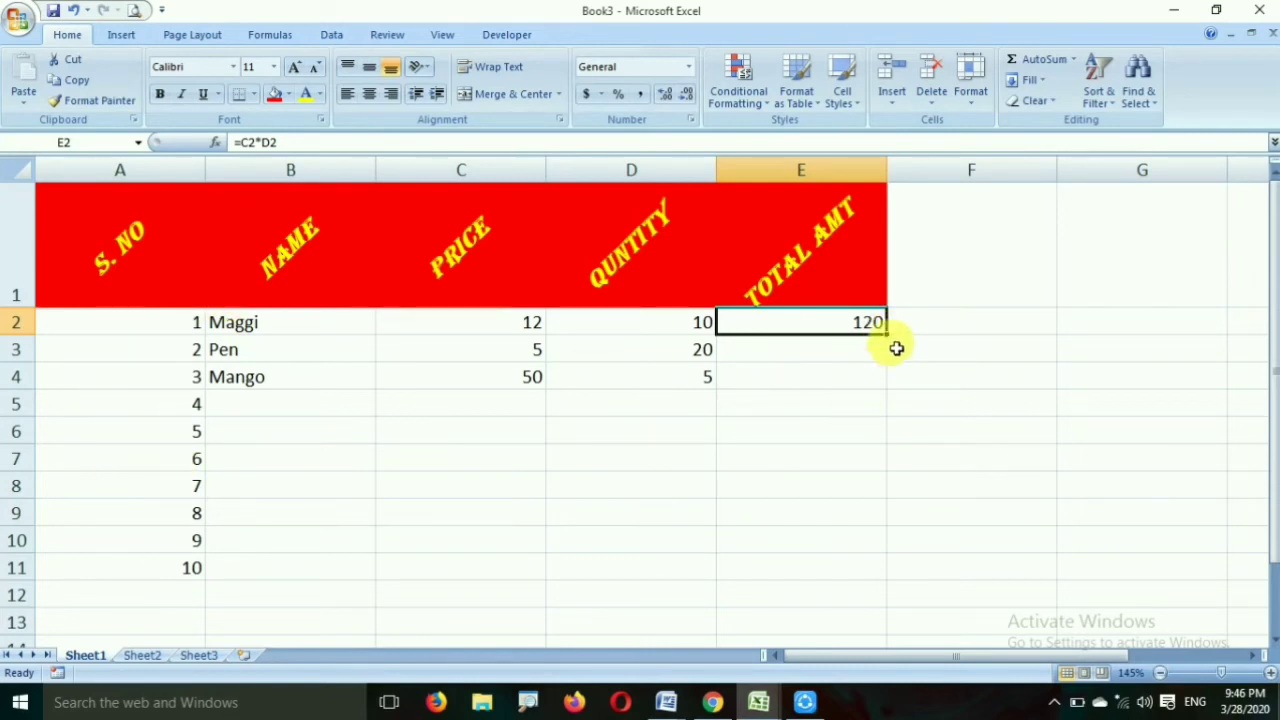
{"action": "left_click_drag", "start_coordinate": [895, 340], "coordinate": [888, 390]}
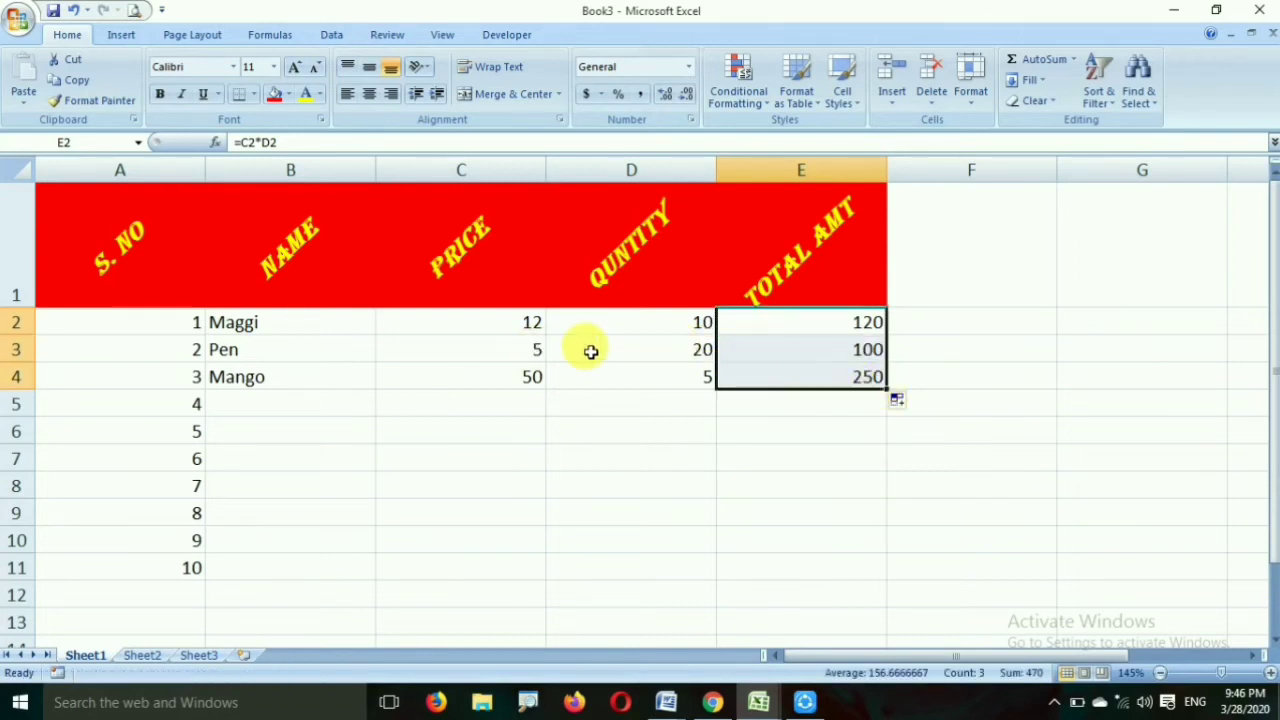
Step: Check the price, quantity and total cells of the Pen and Mango rows and the formulas in the total column
{"action": "left_click", "coordinate": [703, 357]}
{"action": "left_click", "coordinate": [514, 351]}
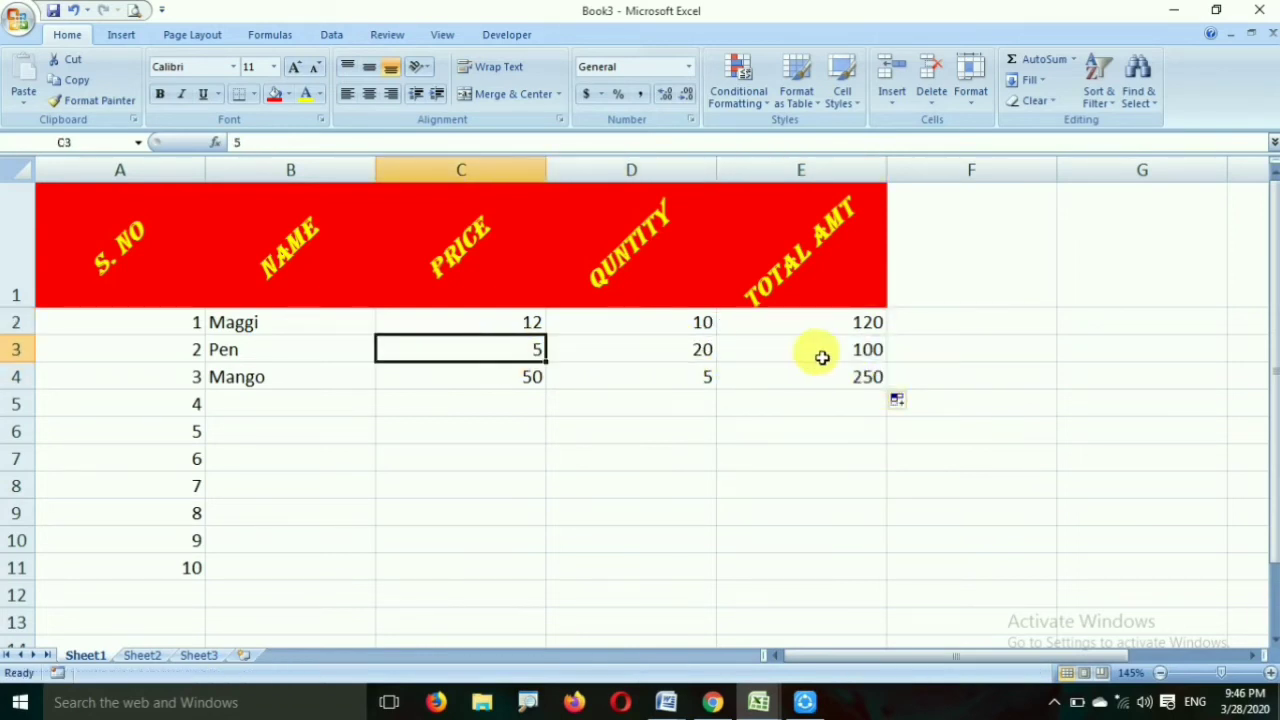
{"action": "left_click", "coordinate": [883, 350]}
{"action": "left_click", "coordinate": [529, 380]}
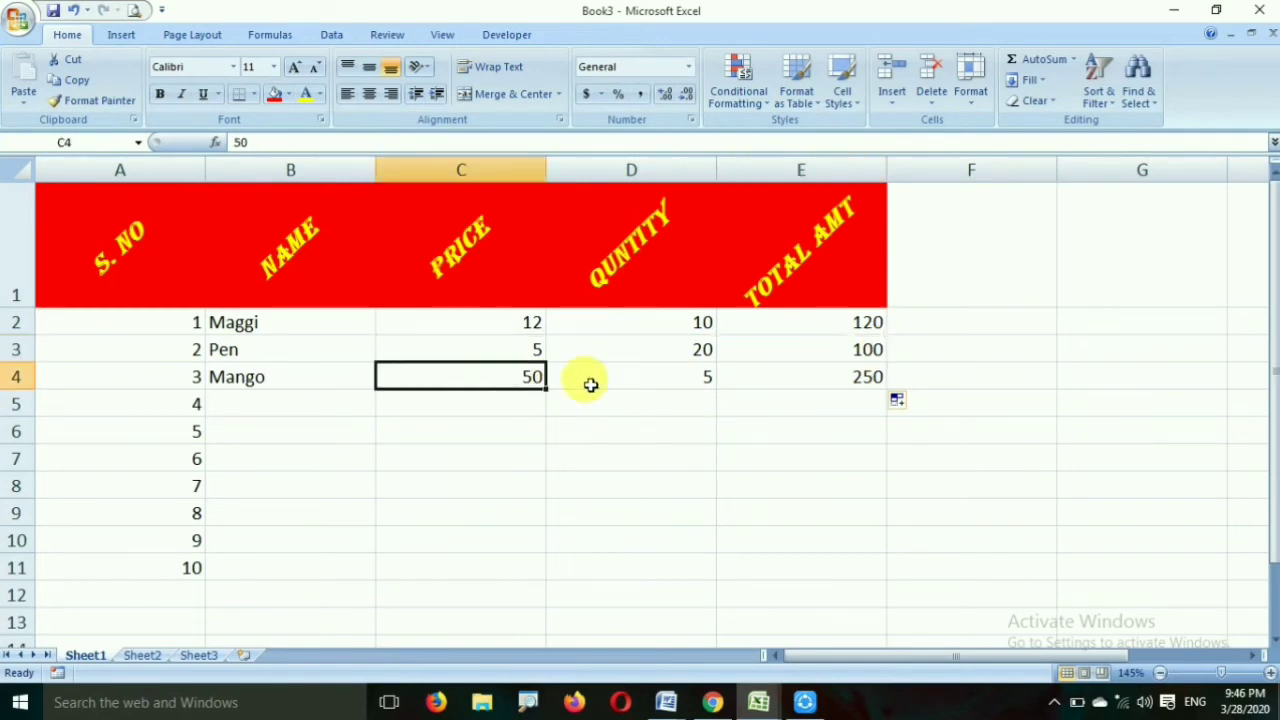
{"action": "left_click", "coordinate": [666, 380]}
{"action": "left_click", "coordinate": [860, 380]}
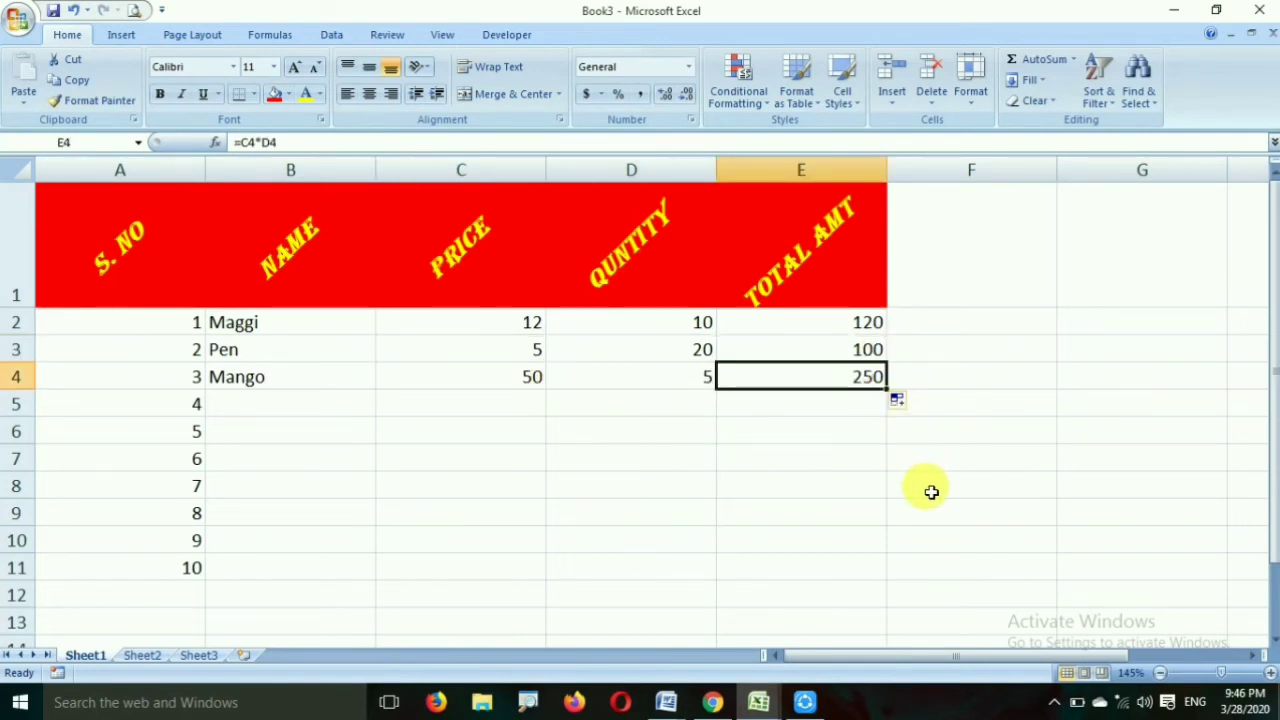
{"action": "left_click", "coordinate": [860, 352]}
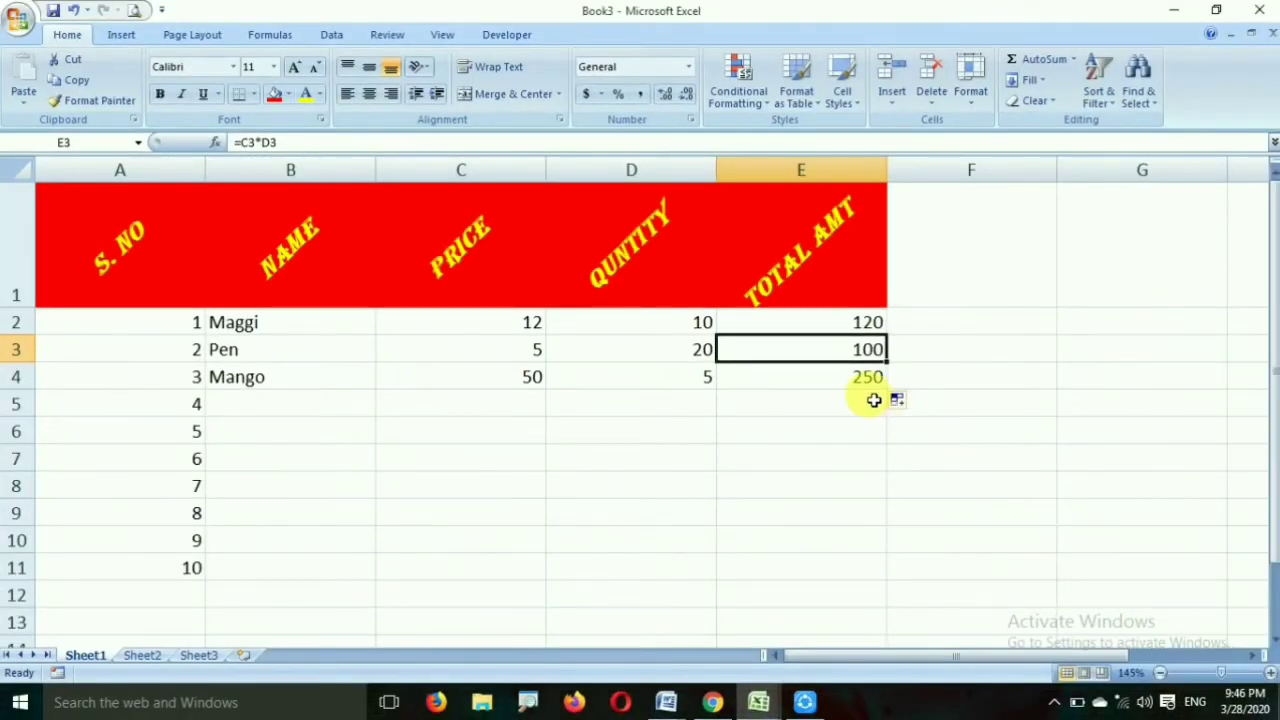
{"action": "left_click", "coordinate": [860, 322]}
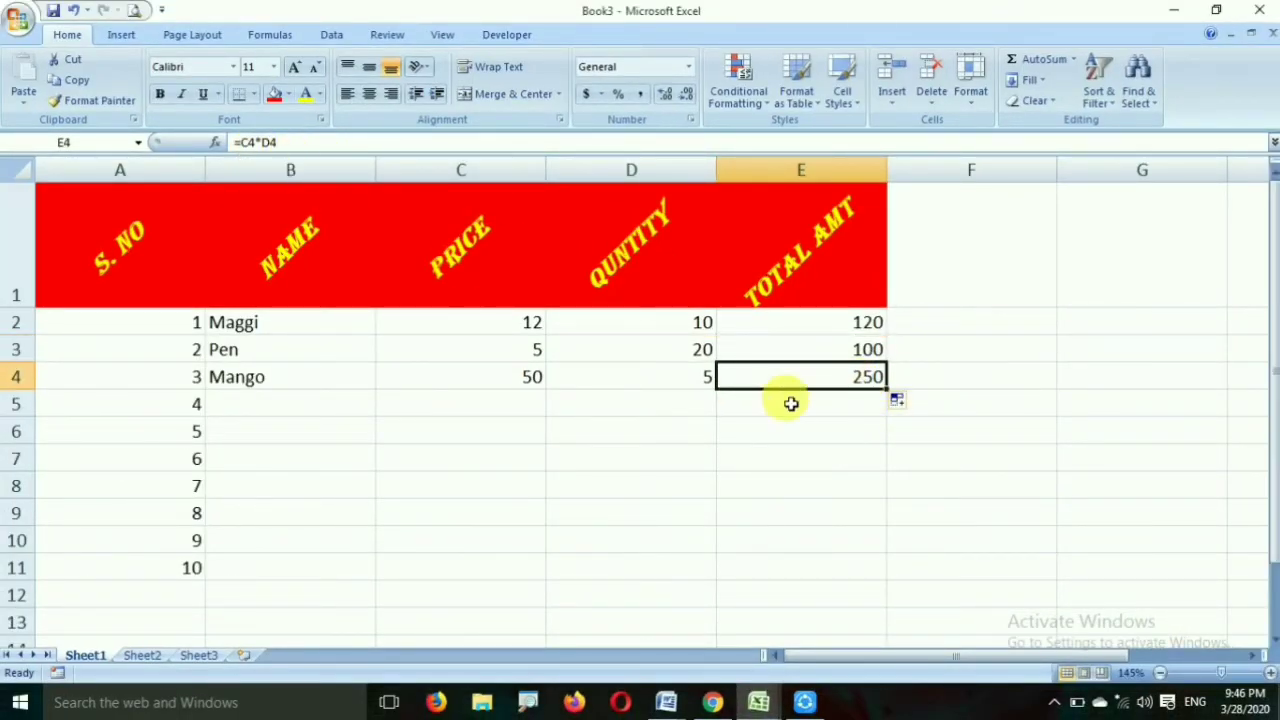
Step: Check the multiplication formulas behind the totals in cells E2, E3 and E4
{"action": "left_click", "coordinate": [831, 325]}
{"action": "left_click", "coordinate": [814, 355]}
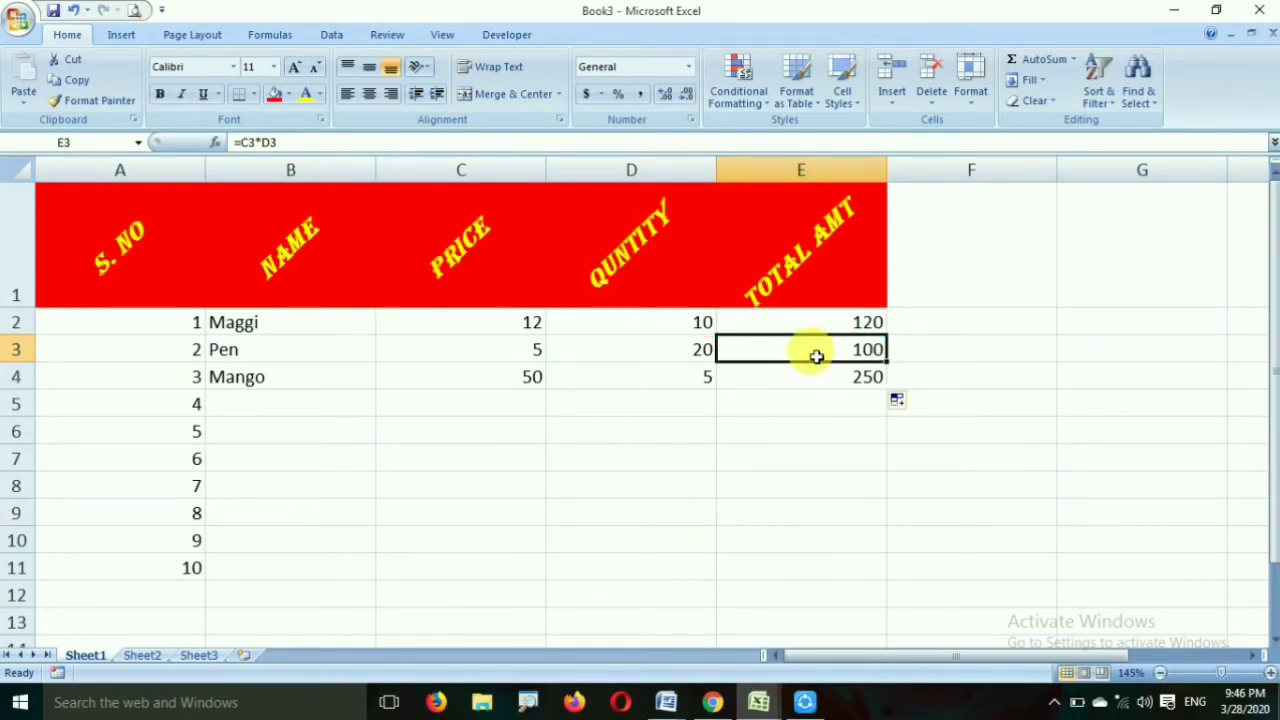
{"action": "left_click", "coordinate": [797, 374]}
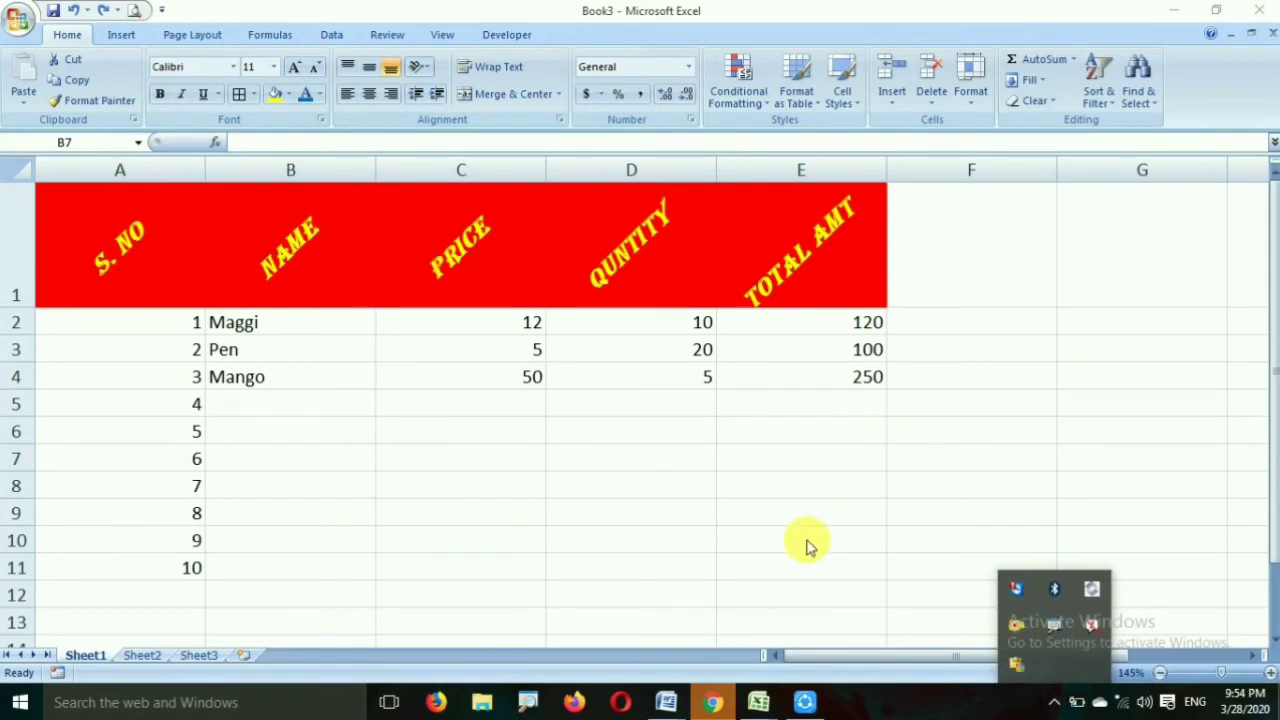
Step: Open Sheet2 and examine the finished My Shop Cash Billing table with its title, borders and total row
{"action": "left_click", "coordinate": [140, 655]}
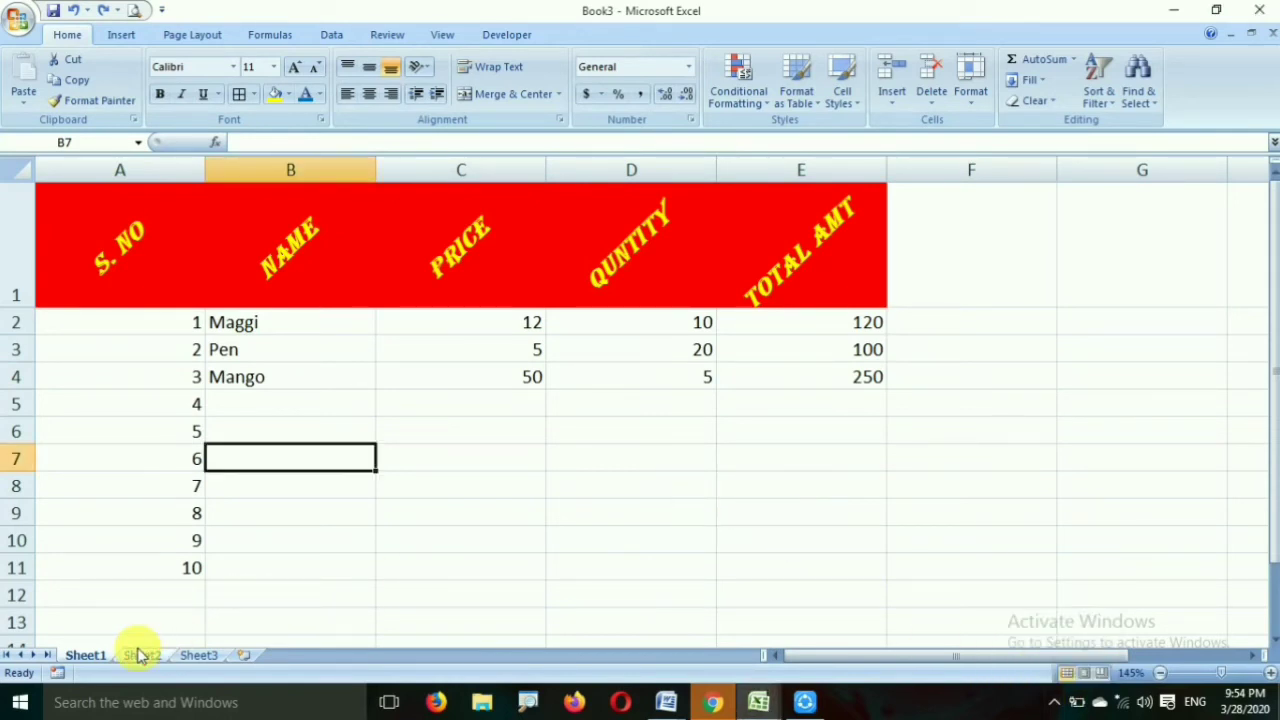
{"action": "left_click", "coordinate": [1055, 700]}
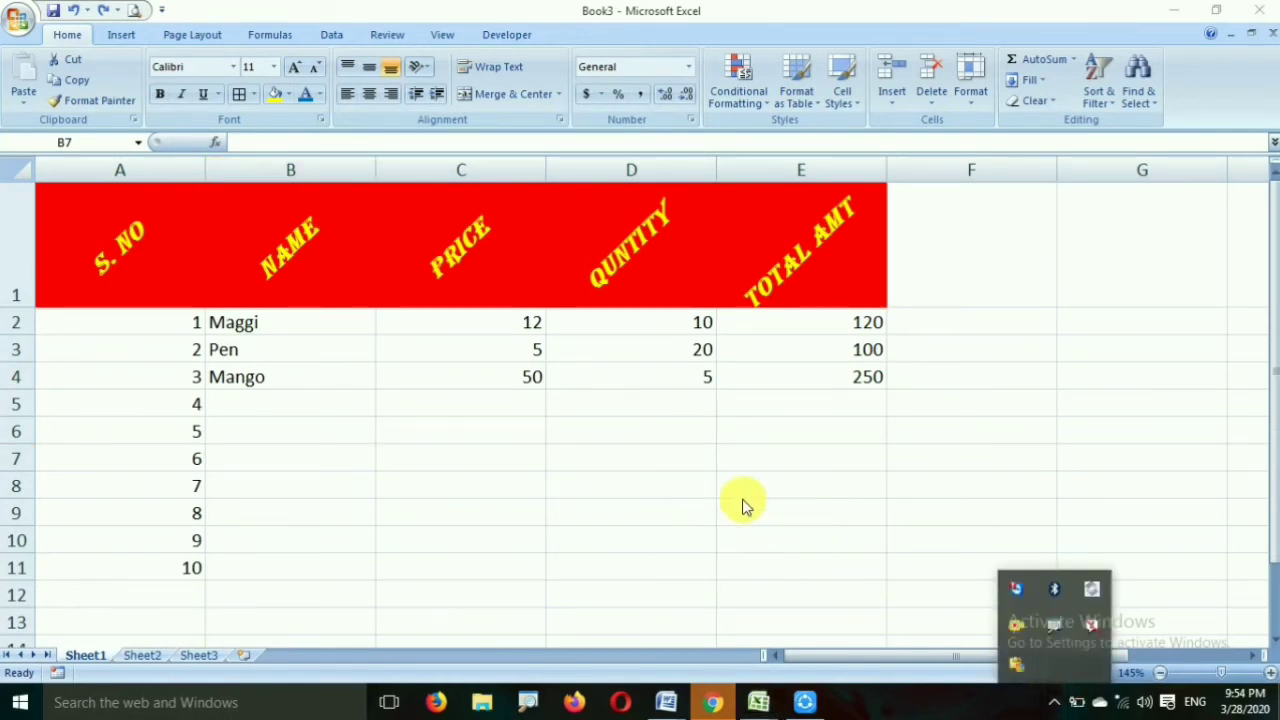
{"action": "left_click", "coordinate": [140, 655]}
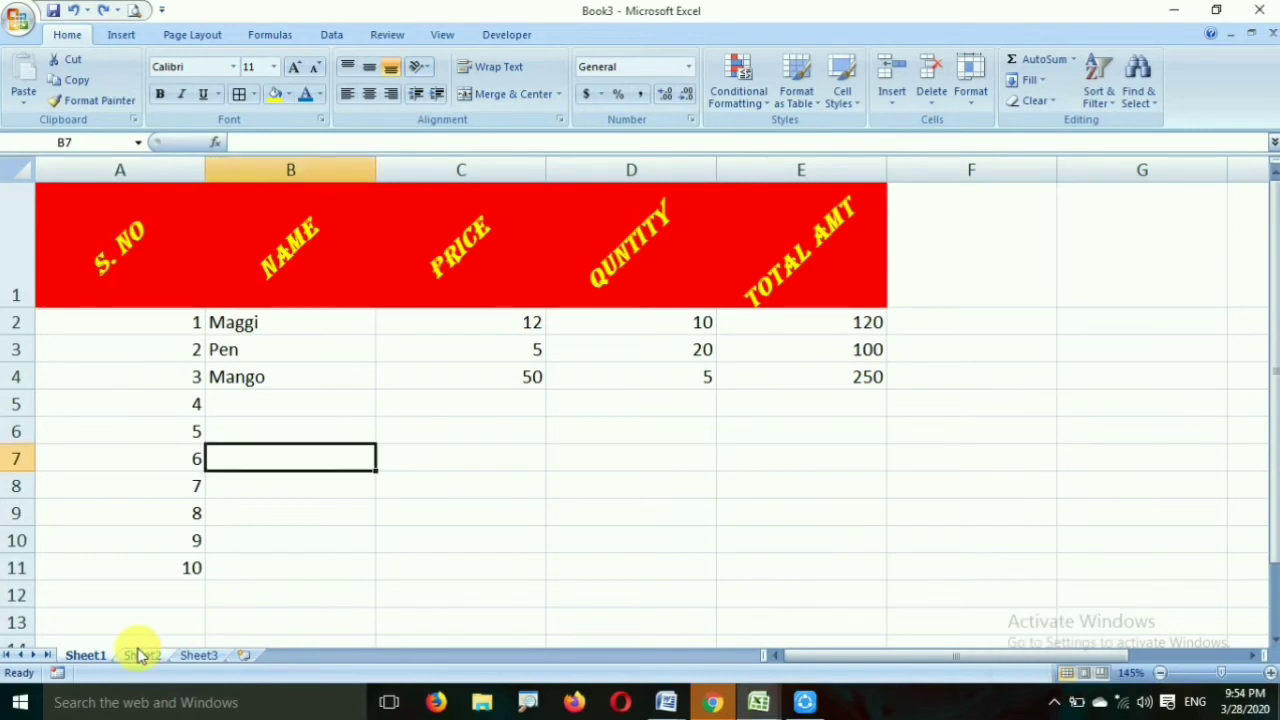
{"action": "left_click", "coordinate": [140, 655]}
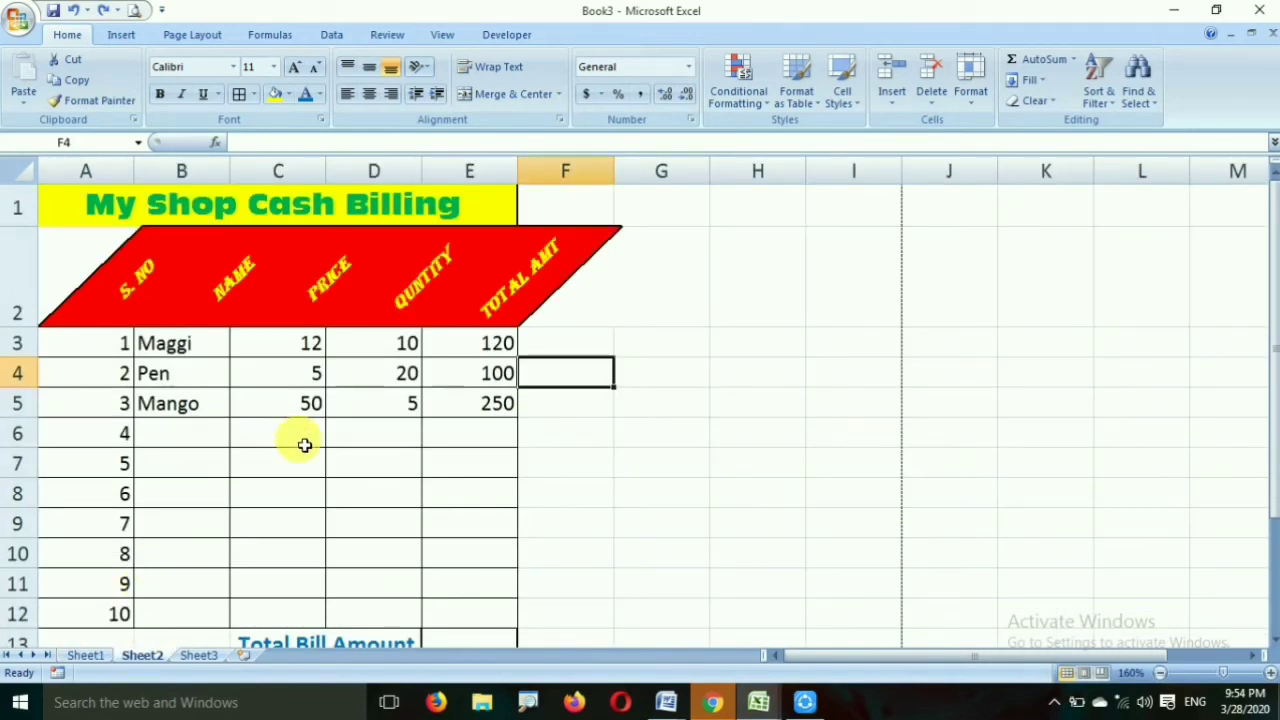
{"action": "scroll", "coordinate": [304, 445], "scroll_direction": "down", "scroll_amount": 1}
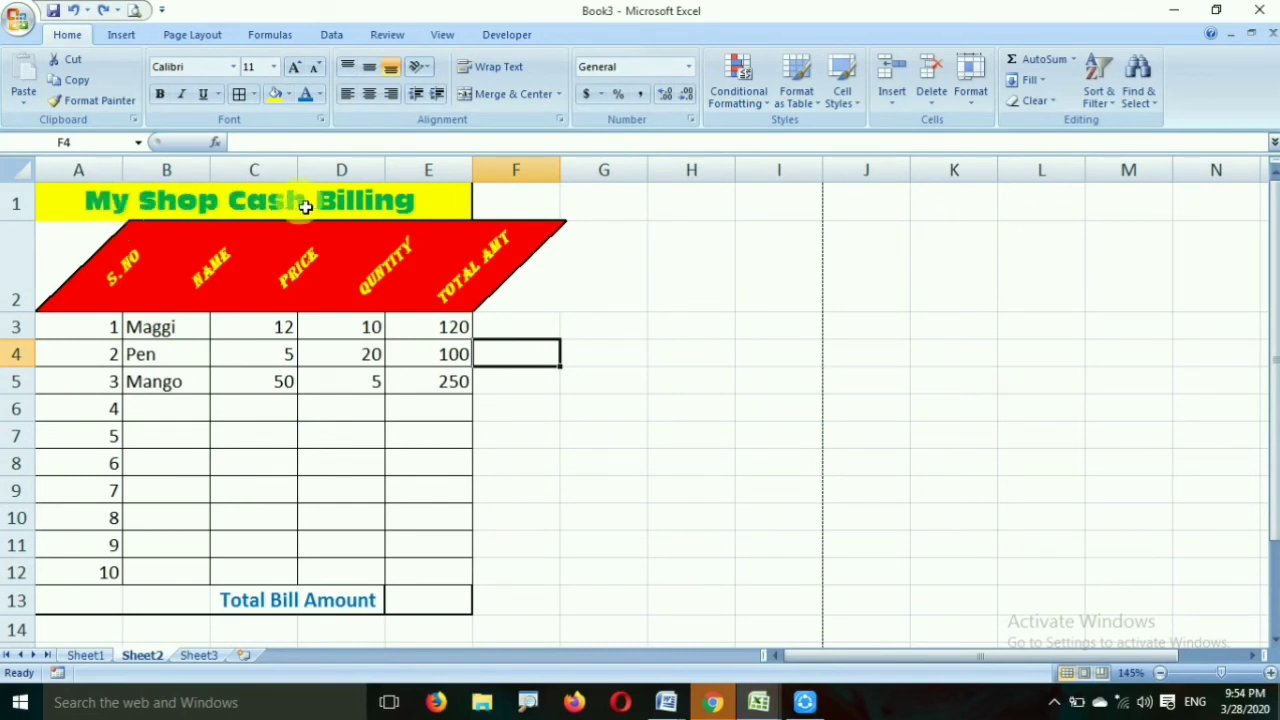
{"action": "left_click", "coordinate": [419, 204]}
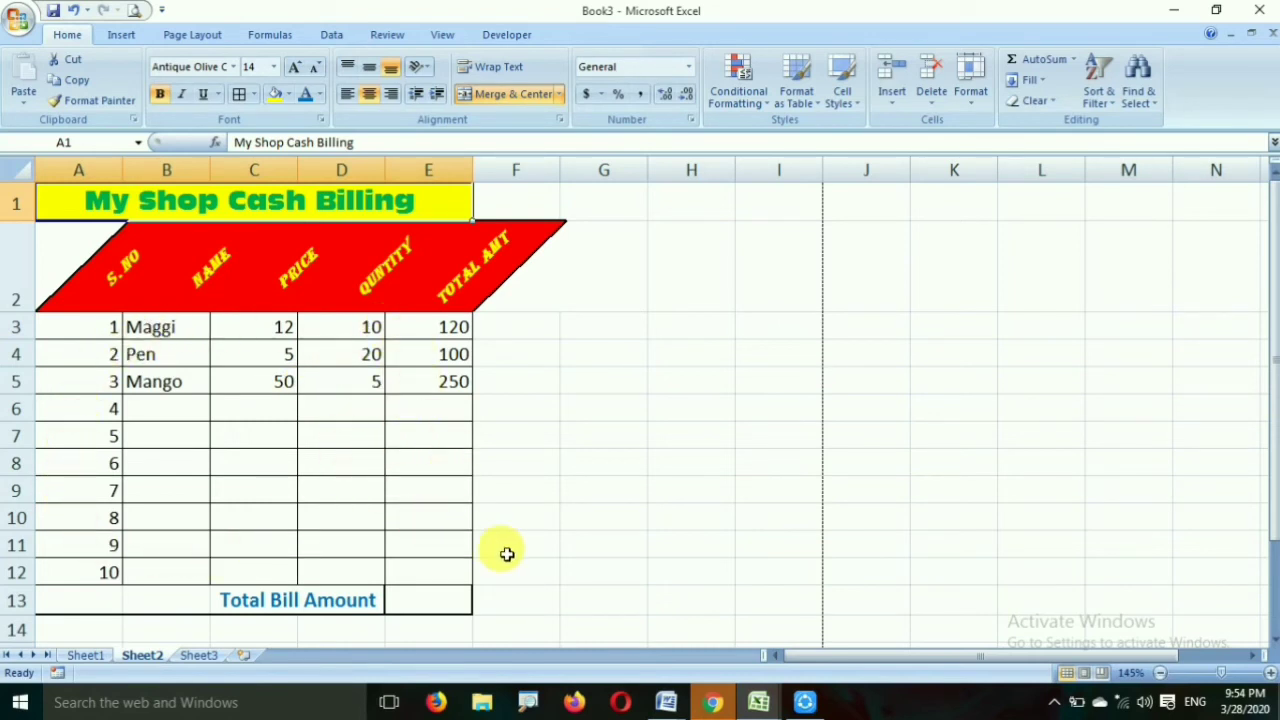
{"action": "left_click", "coordinate": [686, 430]}
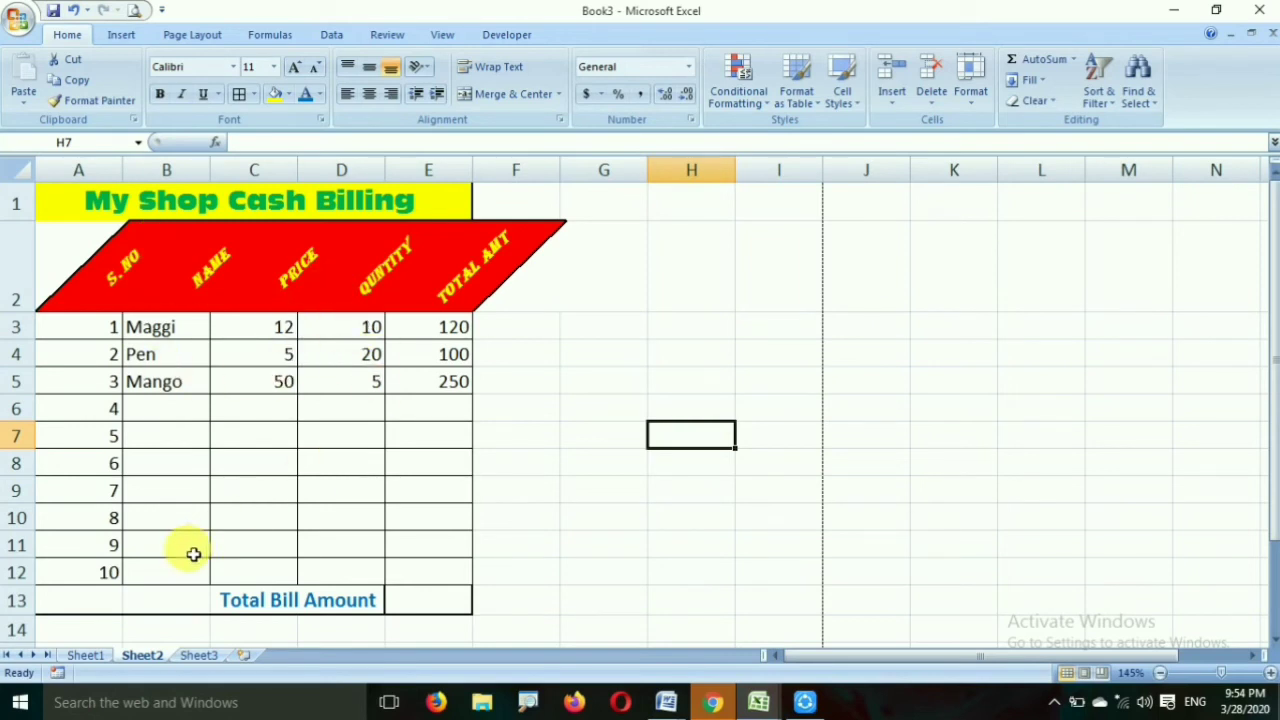
Step: Insert a blank row above the header row on Sheet1 and increase the new row's height
{"action": "left_click", "coordinate": [80, 655]}
{"action": "left_click", "coordinate": [137, 229]}
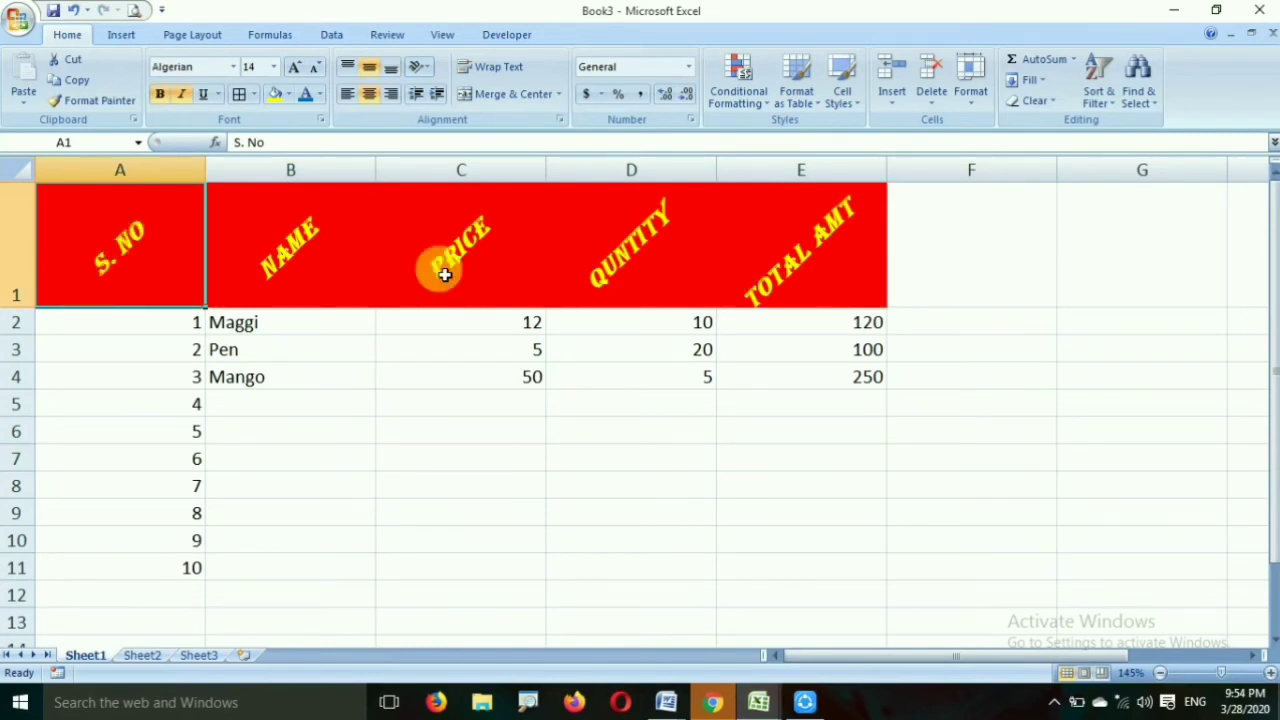
{"action": "mouse_move", "coordinate": [157, 271]}
{"action": "left_mouse_down"}
{"action": "mouse_move", "coordinate": [817, 271]}
{"action": "mouse_move", "coordinate": [750, 178]}
{"action": "left_mouse_up"}
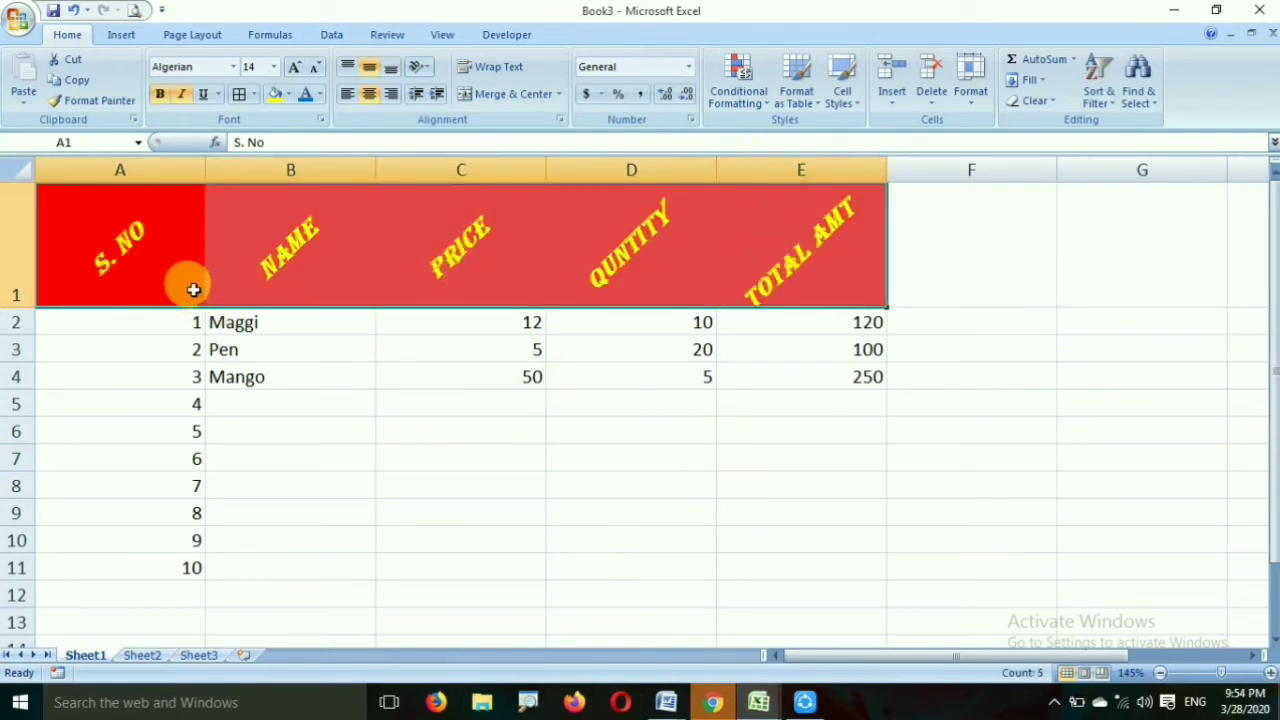
{"action": "left_click", "coordinate": [116, 261]}
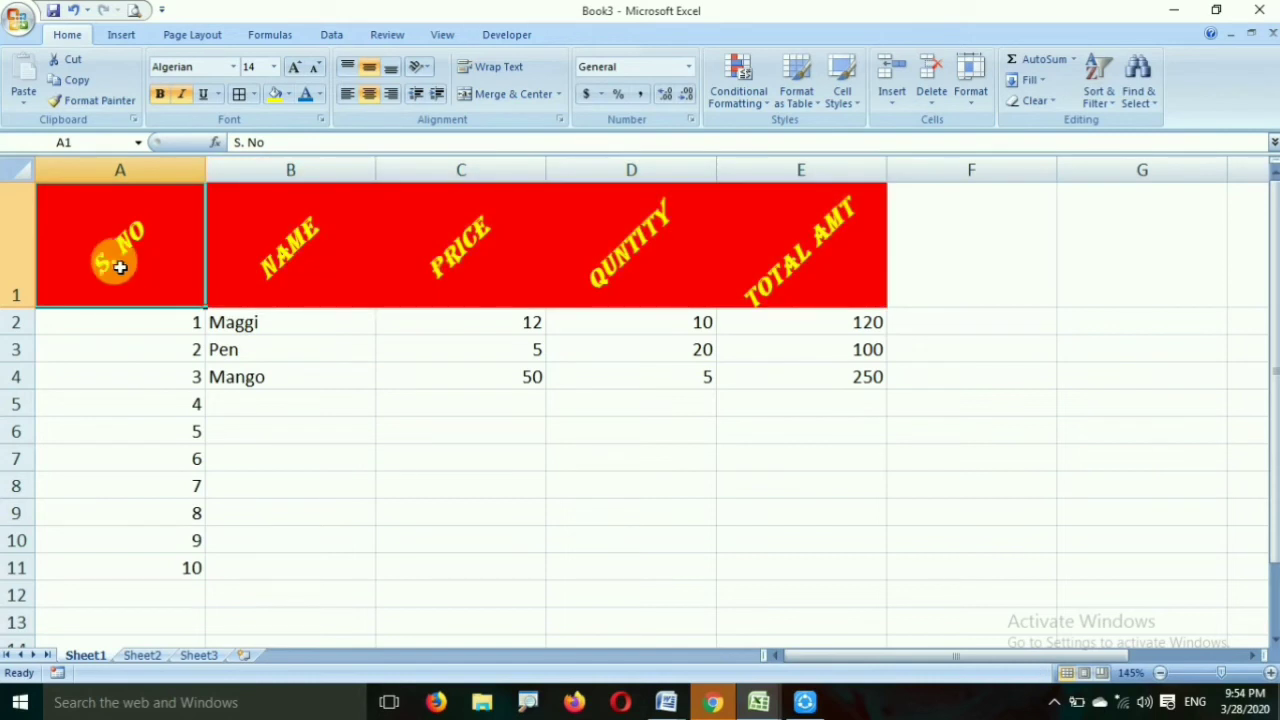
{"action": "left_click", "coordinate": [24, 260]}
{"action": "right_click", "coordinate": [22, 252]}
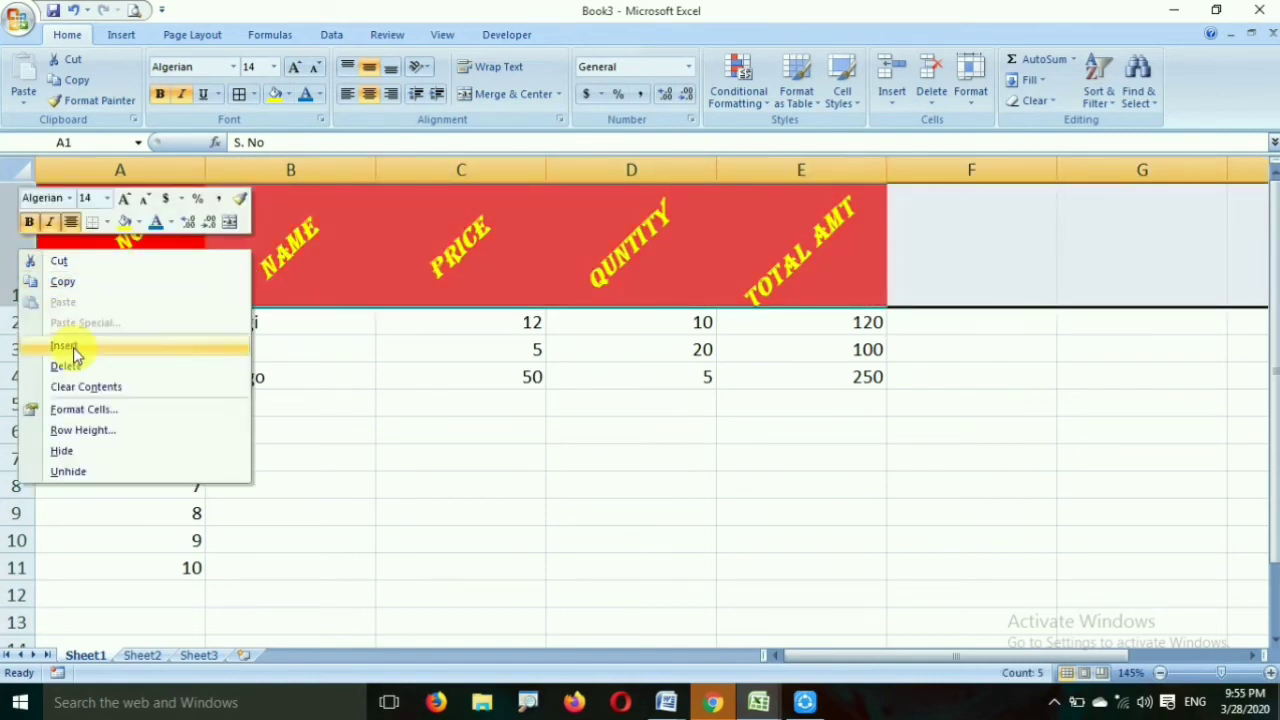
{"action": "left_click", "coordinate": [20, 250]}
{"action": "right_click", "coordinate": [20, 252]}
{"action": "left_click", "coordinate": [70, 345]}
{"action": "right_click", "coordinate": [20, 257]}
{"action": "left_click", "coordinate": [64, 346]}
{"action": "left_click_drag", "start_coordinate": [32, 211], "coordinate": [34, 258]}
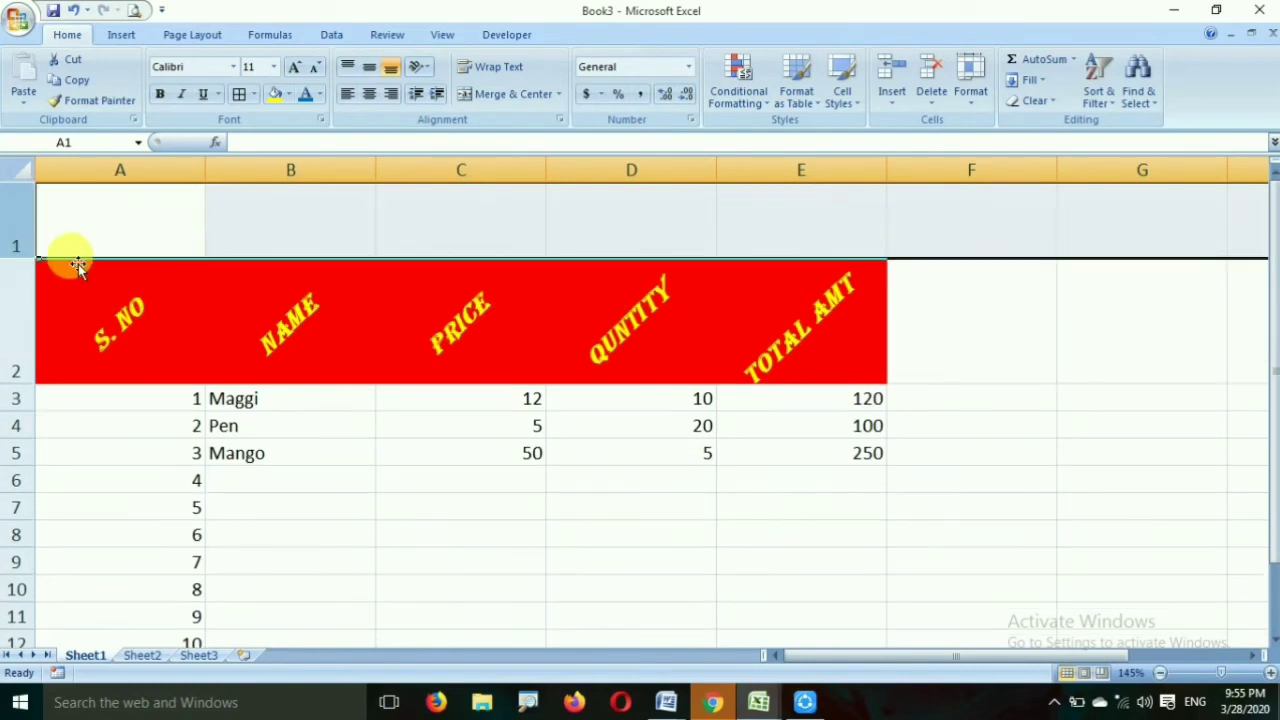
{"action": "left_click", "coordinate": [88, 233]}
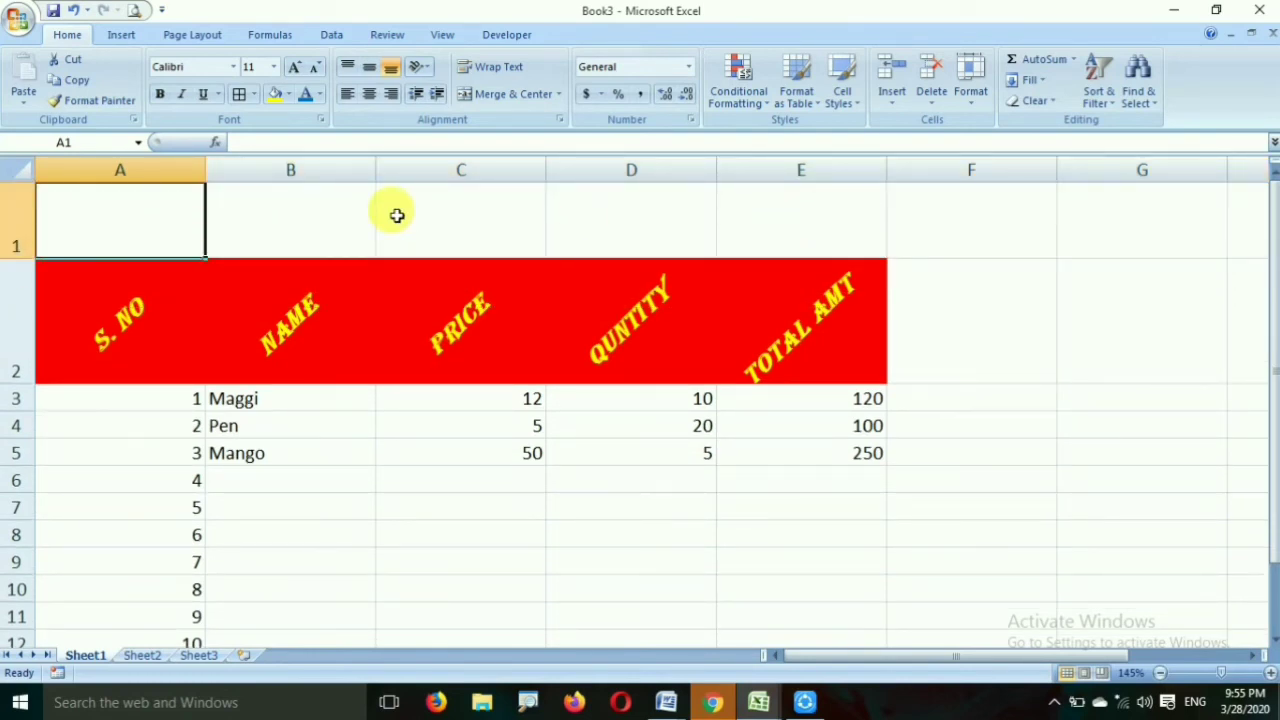
Step: Examine the merged title cell on Sheet2 and compare it with the unmerged cells beside it
{"action": "key", "text": "ctrl+Page_Down"}
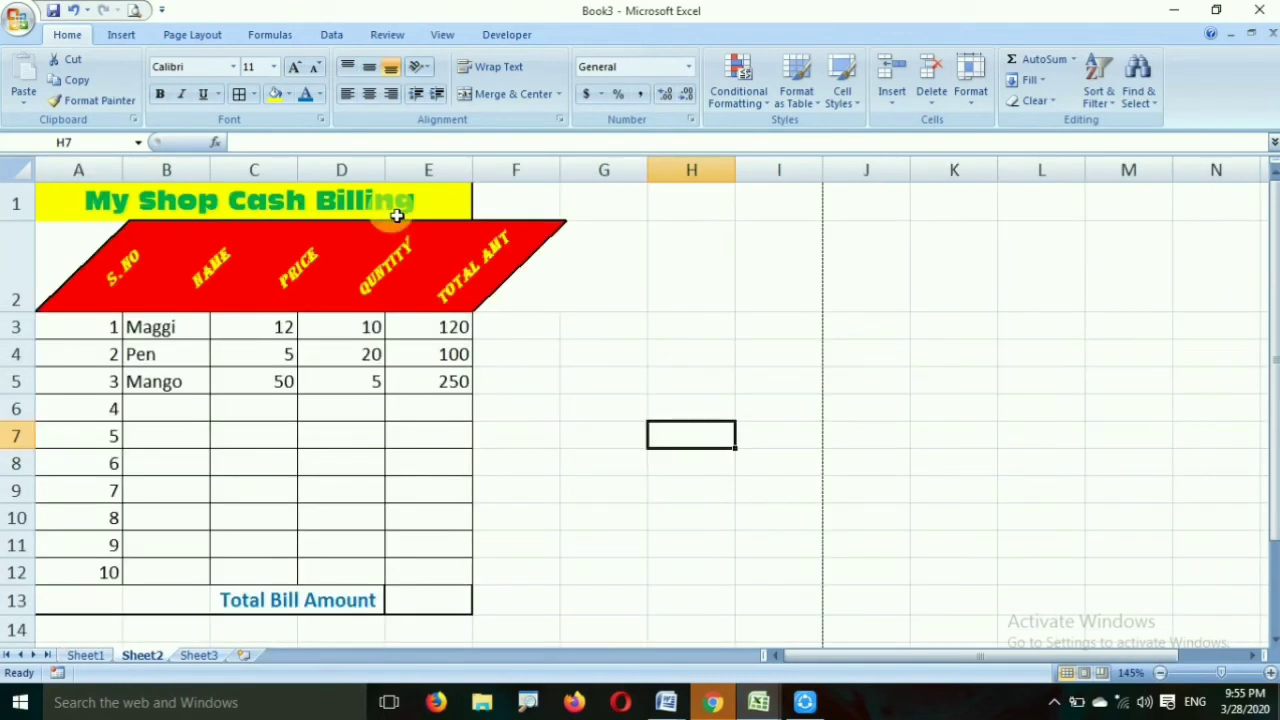
{"action": "left_click", "coordinate": [143, 201]}
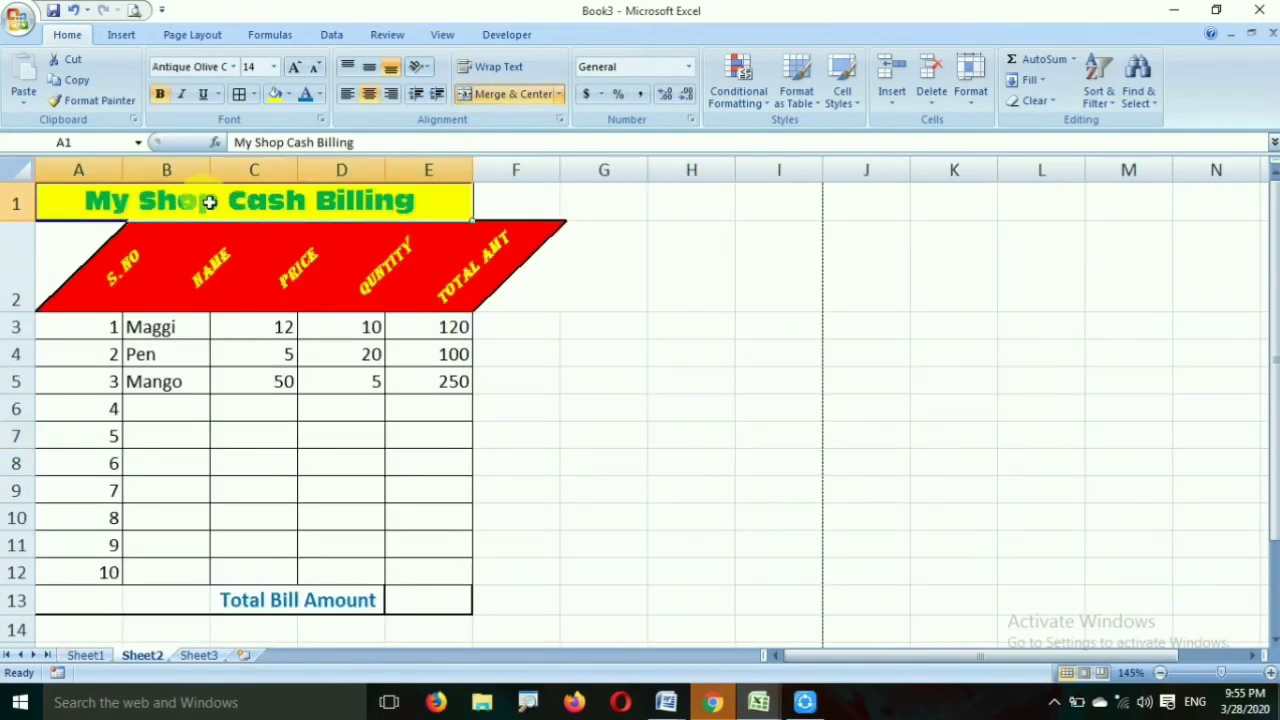
{"action": "left_click", "coordinate": [515, 202]}
{"action": "left_click", "coordinate": [603, 202]}
{"action": "left_click", "coordinate": [682, 204]}
{"action": "left_click", "coordinate": [356, 203]}
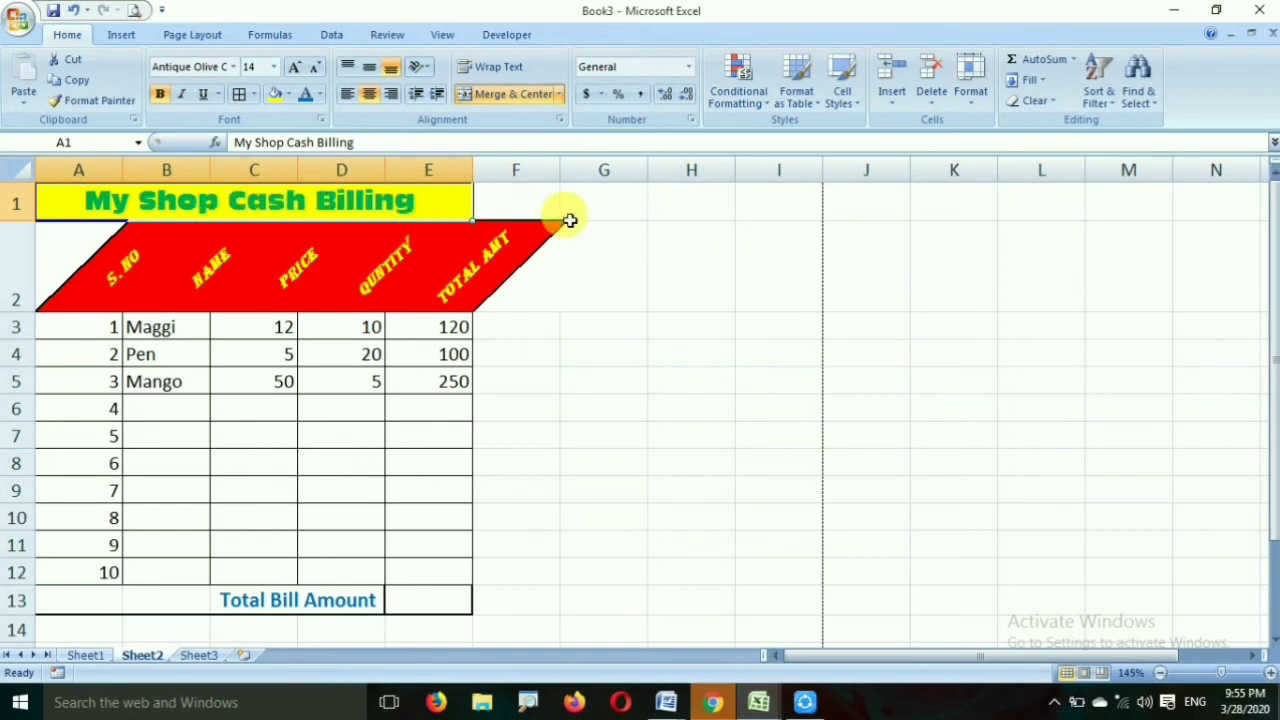
Step: Merge and center cells A1 through E1 on Sheet1
{"action": "key", "text": "ctrl+Page_Up"}
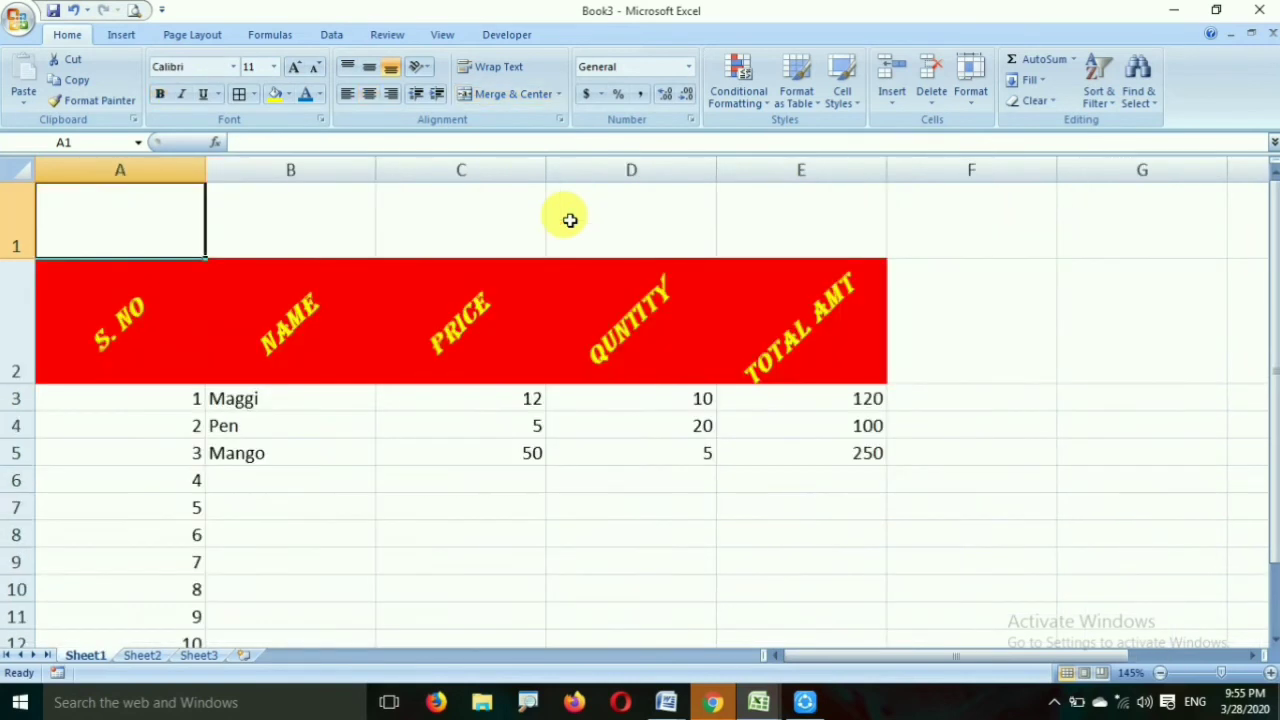
{"action": "left_click_drag", "start_coordinate": [174, 220], "coordinate": [769, 231]}
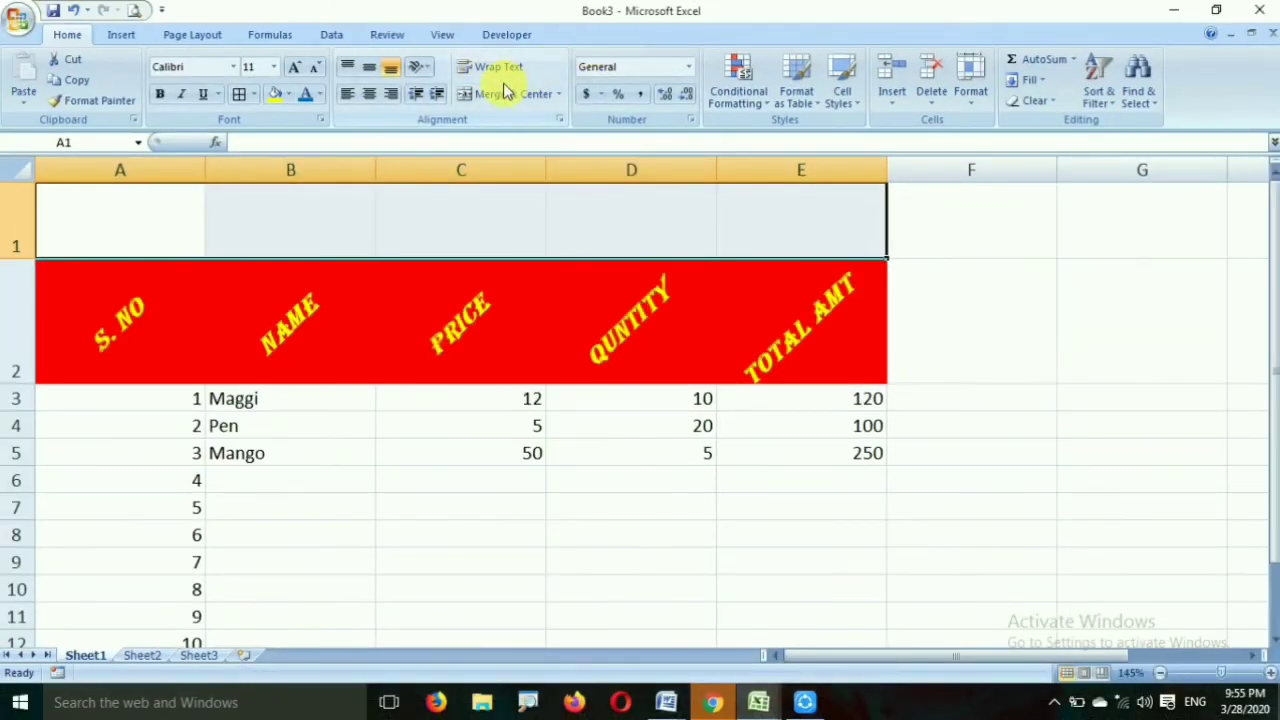
{"action": "left_click", "coordinate": [463, 131]}
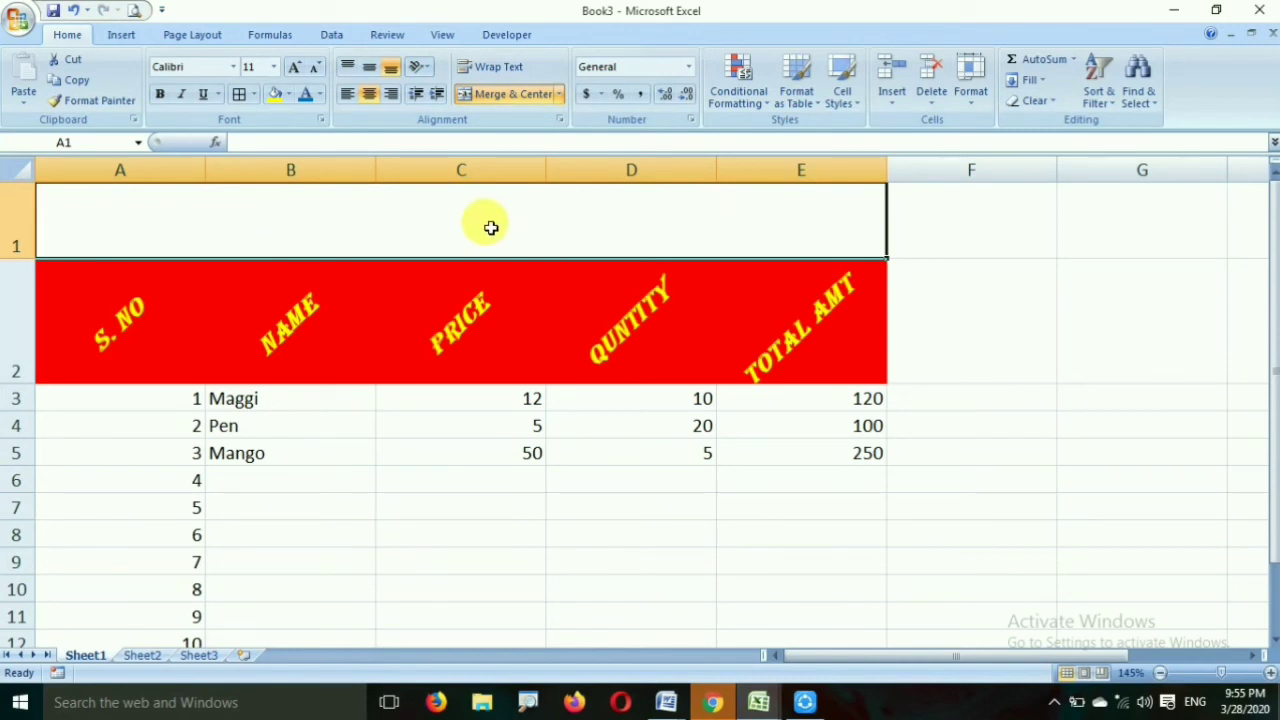
Step: Enter the title My Cash Billing in the merged cell above the table header
{"action": "type", "text": "mY"}
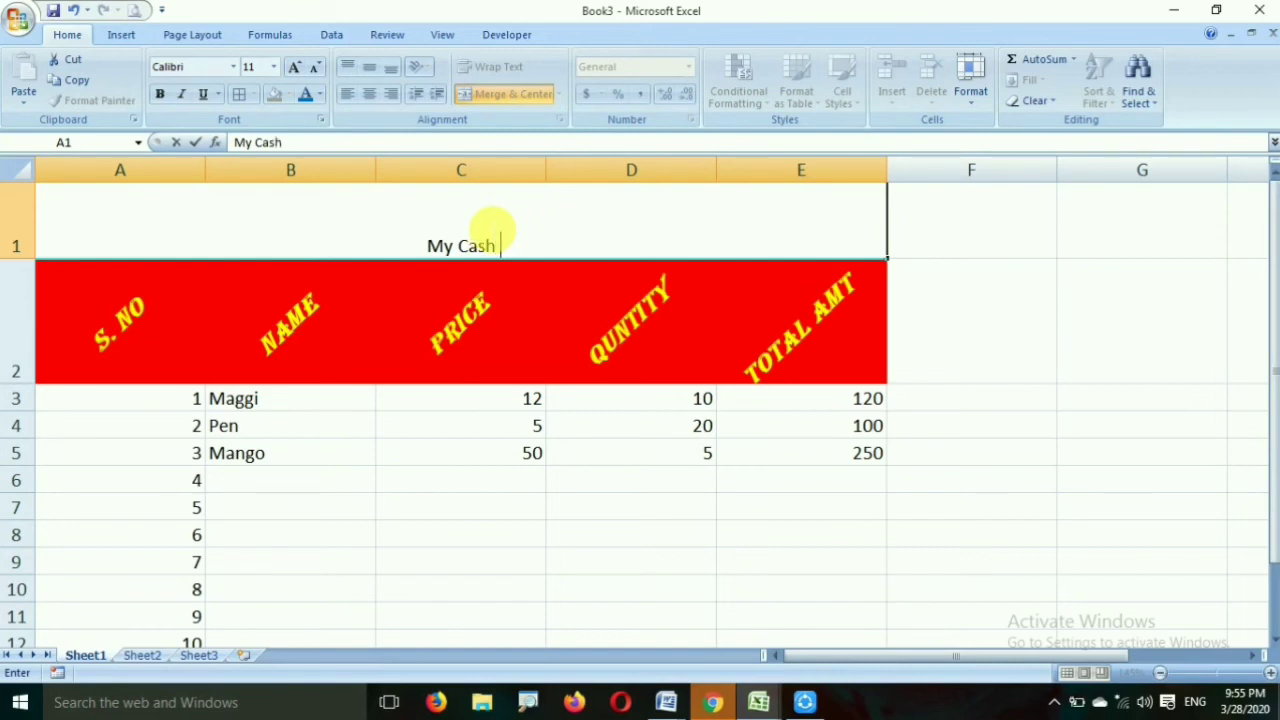
{"action": "type", "text": "ng"}
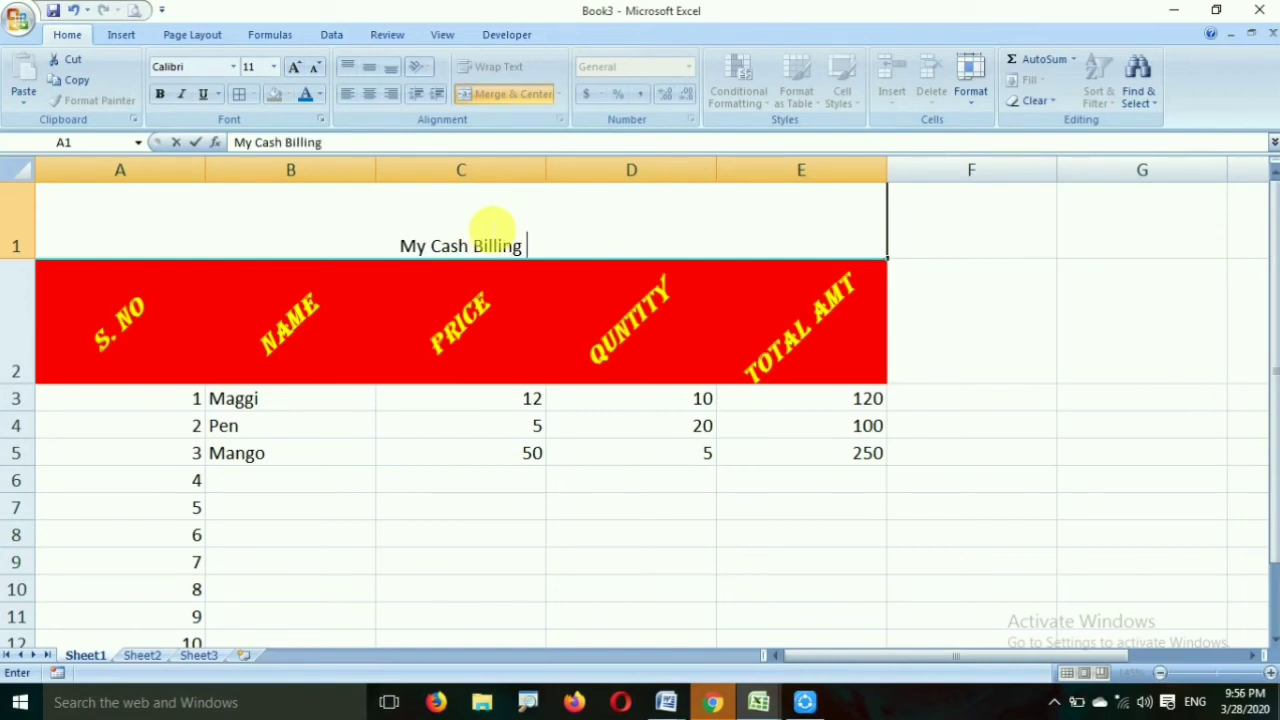
{"action": "left_click", "coordinate": [491, 228]}
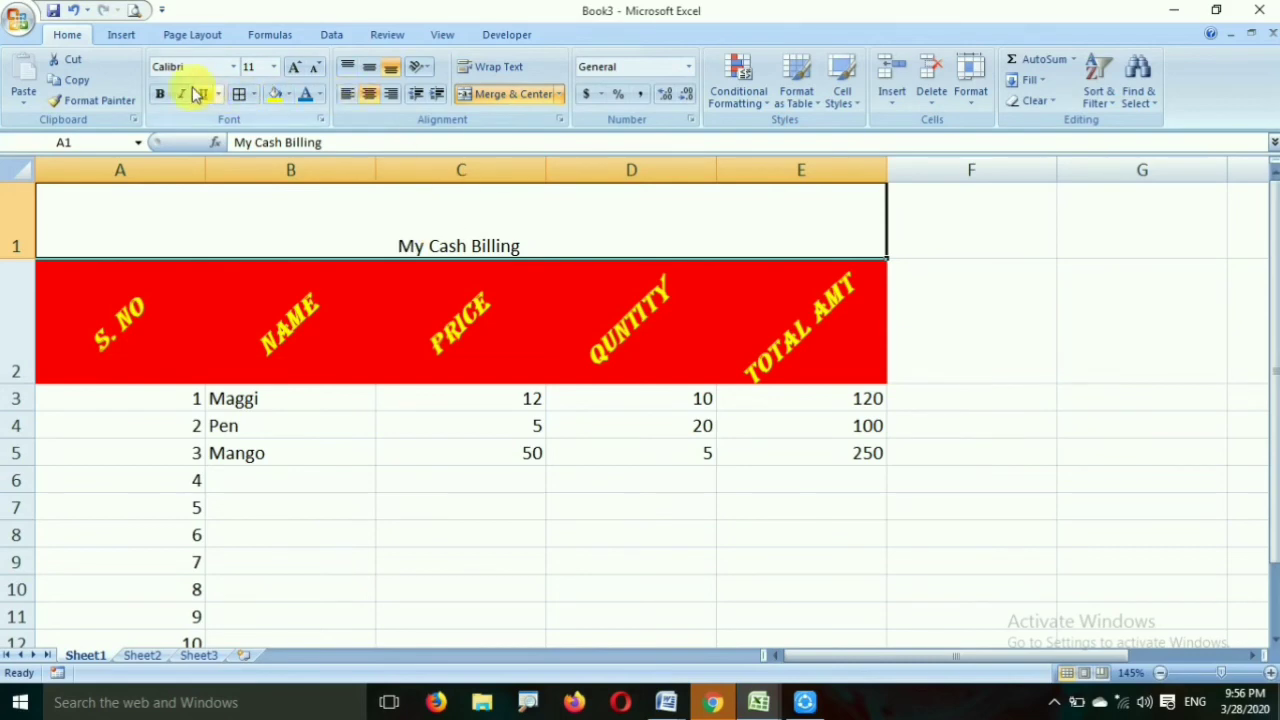
Step: Set the title's font to Albertus Extra Bold
{"action": "left_click", "coordinate": [232, 67]}
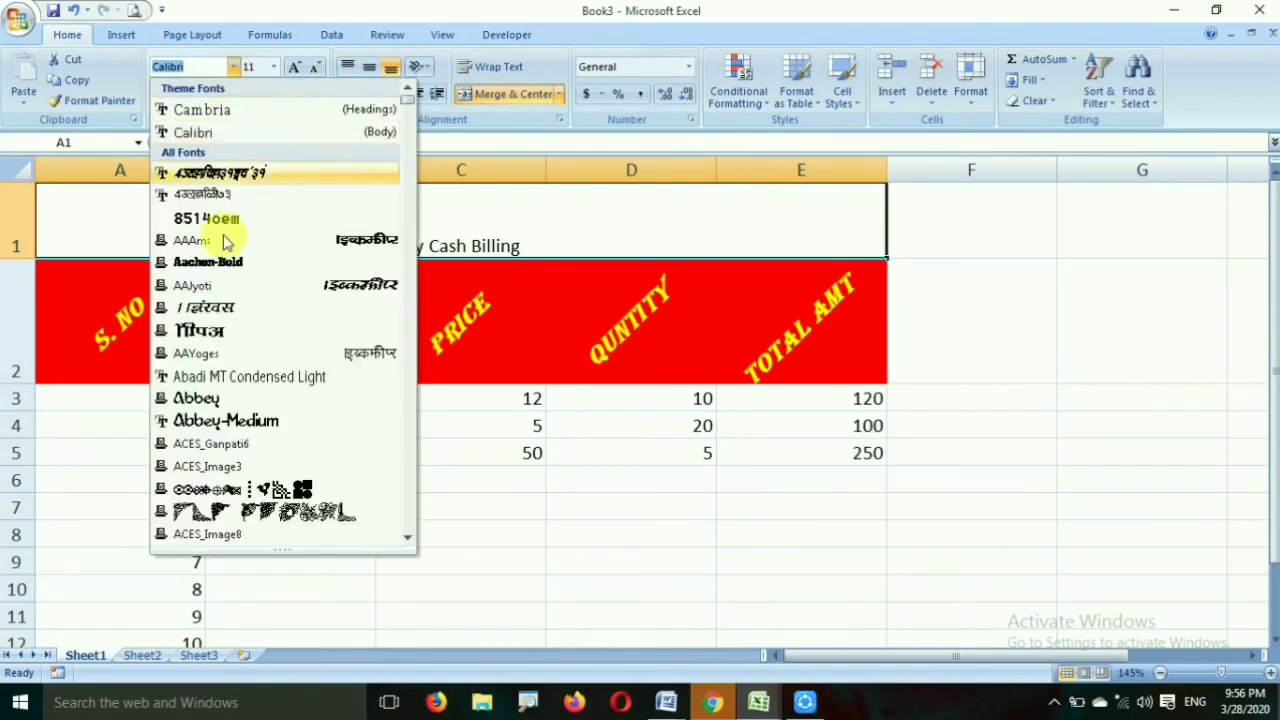
{"action": "scroll", "coordinate": [214, 508], "scroll_direction": "down", "scroll_amount": 6}
{"action": "scroll", "coordinate": [222, 512], "scroll_direction": "up", "scroll_amount": 6}
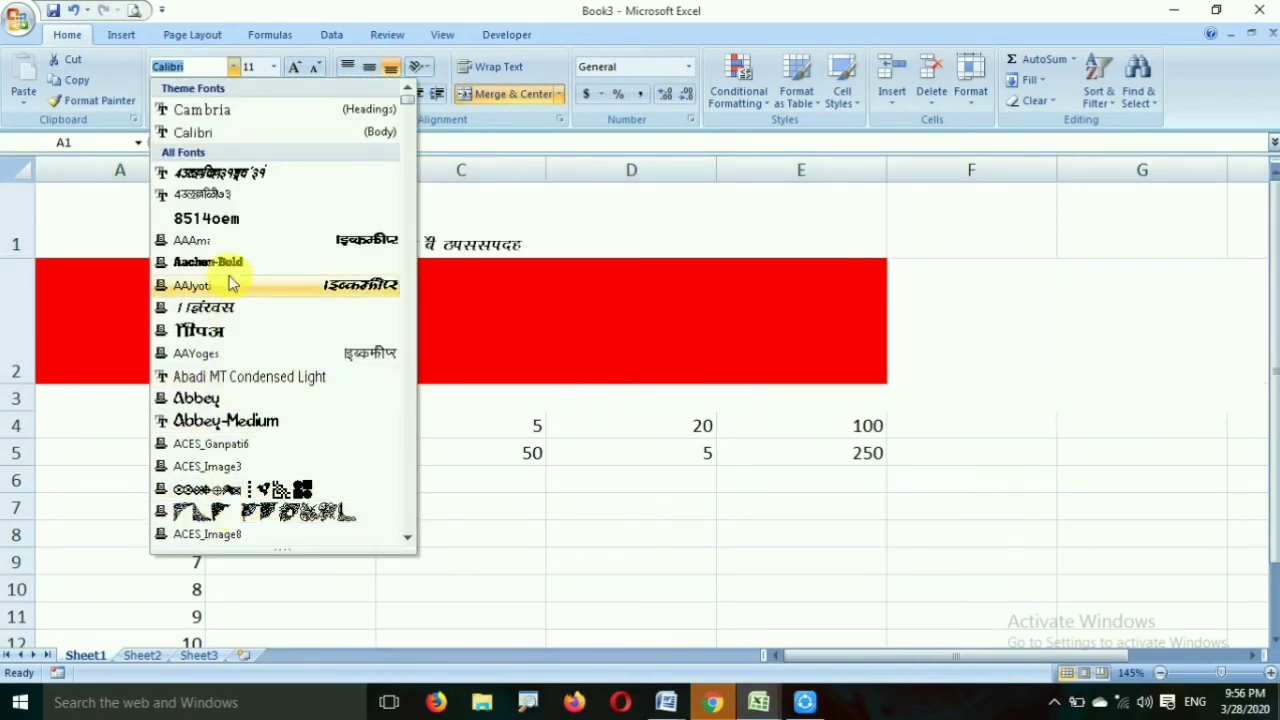
{"action": "scroll", "coordinate": [250, 450], "scroll_direction": "down", "scroll_amount": 12}
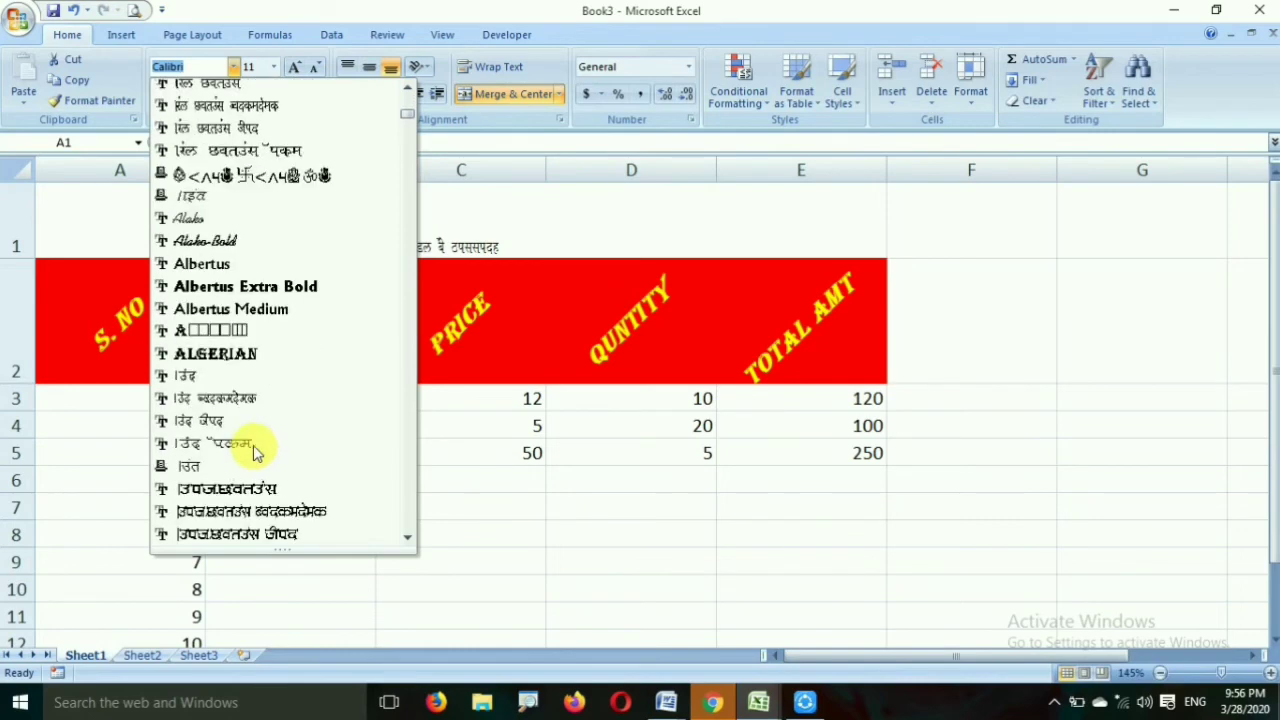
{"action": "left_click", "coordinate": [262, 286]}
Step: Enlarge the title text to size 24 and align it vertically to the middle of its cell
{"action": "left_click", "coordinate": [293, 67]}
{"action": "left_click", "coordinate": [293, 67]}
{"action": "left_click", "coordinate": [293, 67]}
{"action": "left_click", "coordinate": [293, 67]}
{"action": "left_click", "coordinate": [293, 67]}
{"action": "left_click", "coordinate": [293, 67]}
{"action": "left_click", "coordinate": [293, 67]}
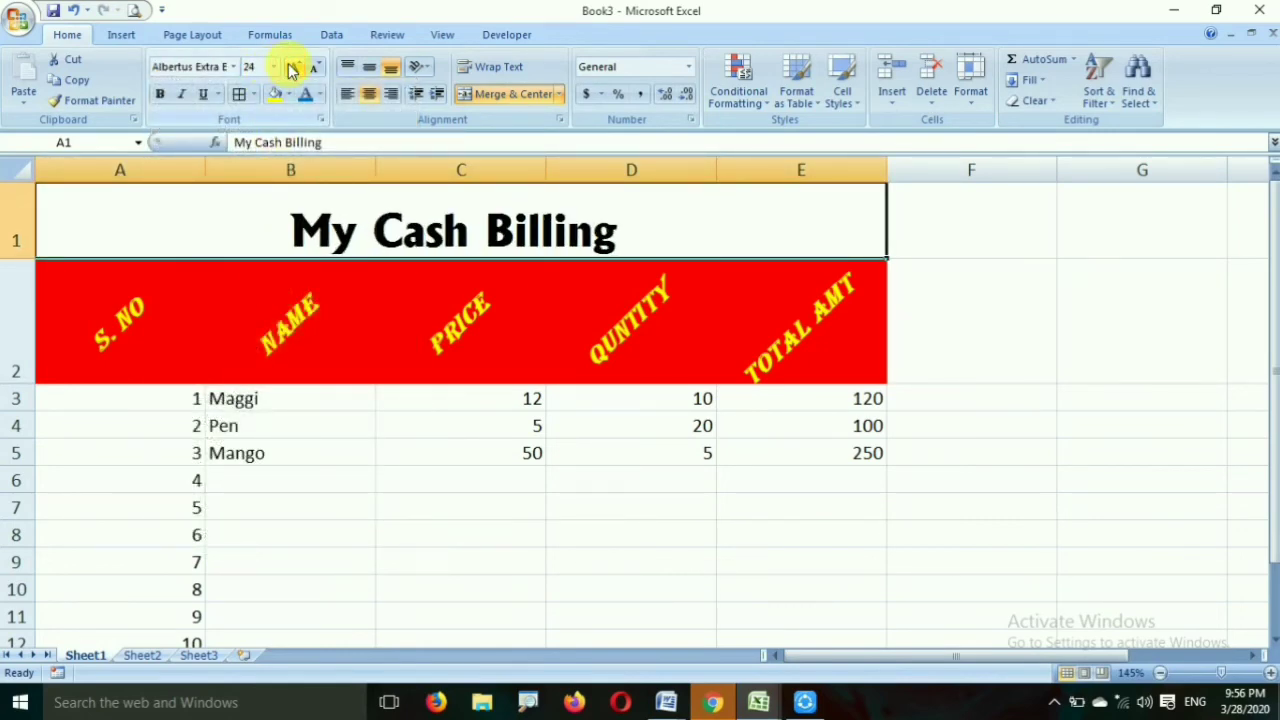
{"action": "left_click", "coordinate": [369, 66]}
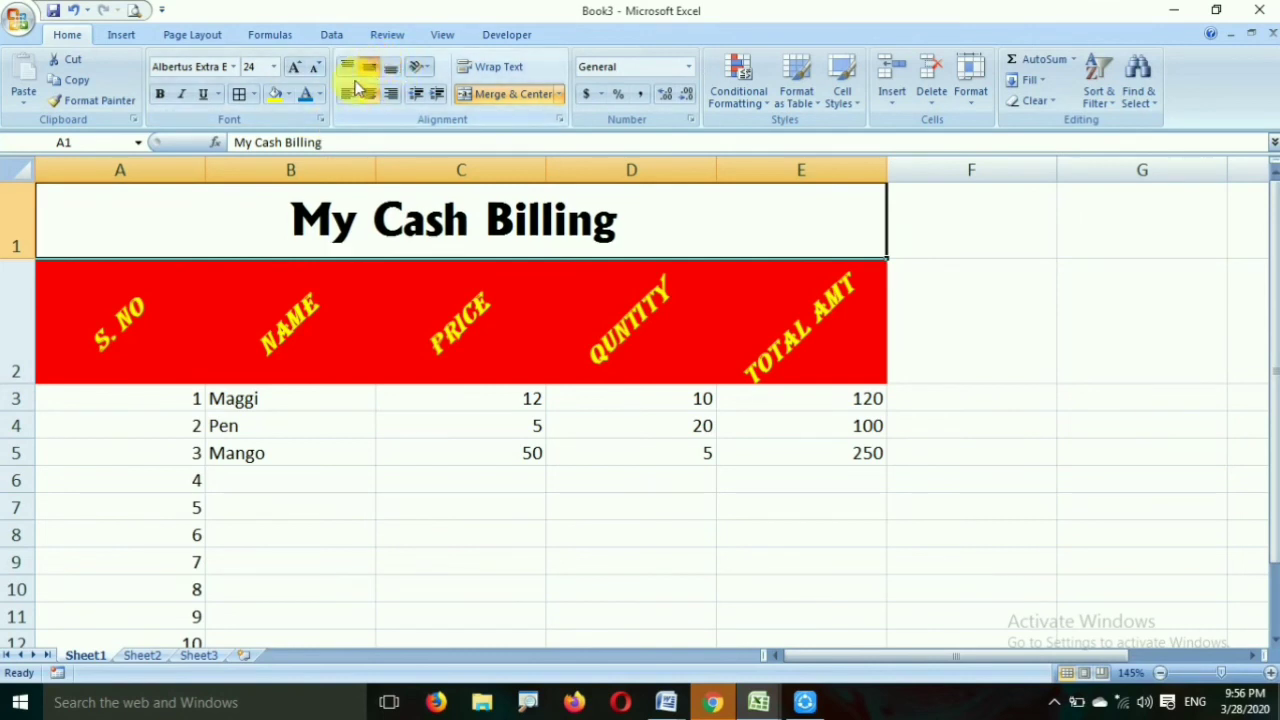
Step: Give the title cell a yellow fill and color its text green
{"action": "left_click", "coordinate": [288, 94]}
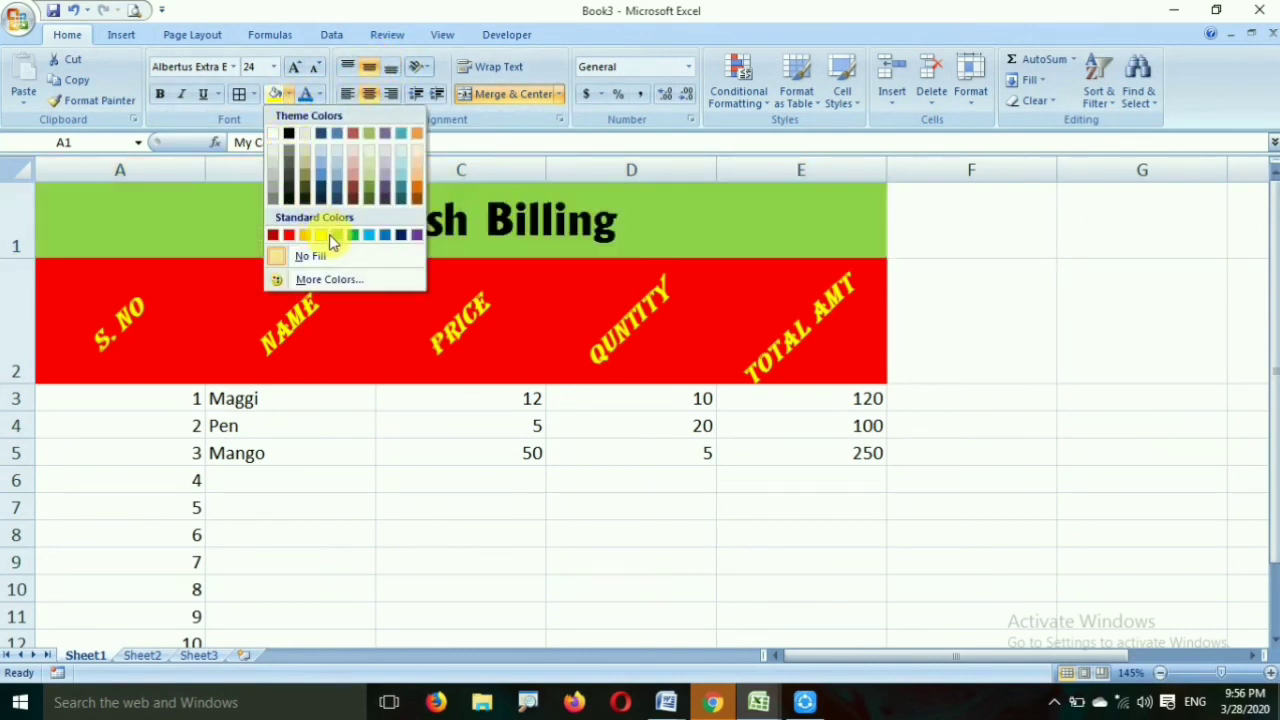
{"action": "left_click", "coordinate": [329, 237]}
{"action": "left_click", "coordinate": [320, 94]}
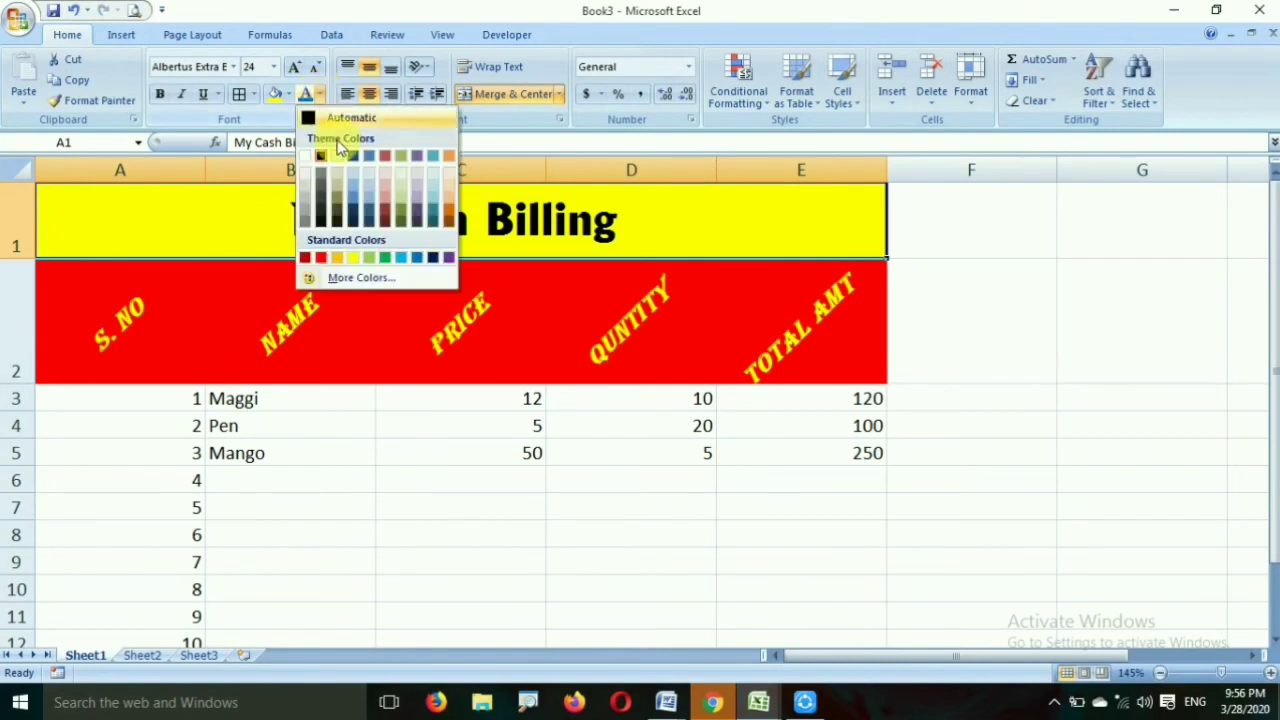
{"action": "left_click", "coordinate": [385, 258]}
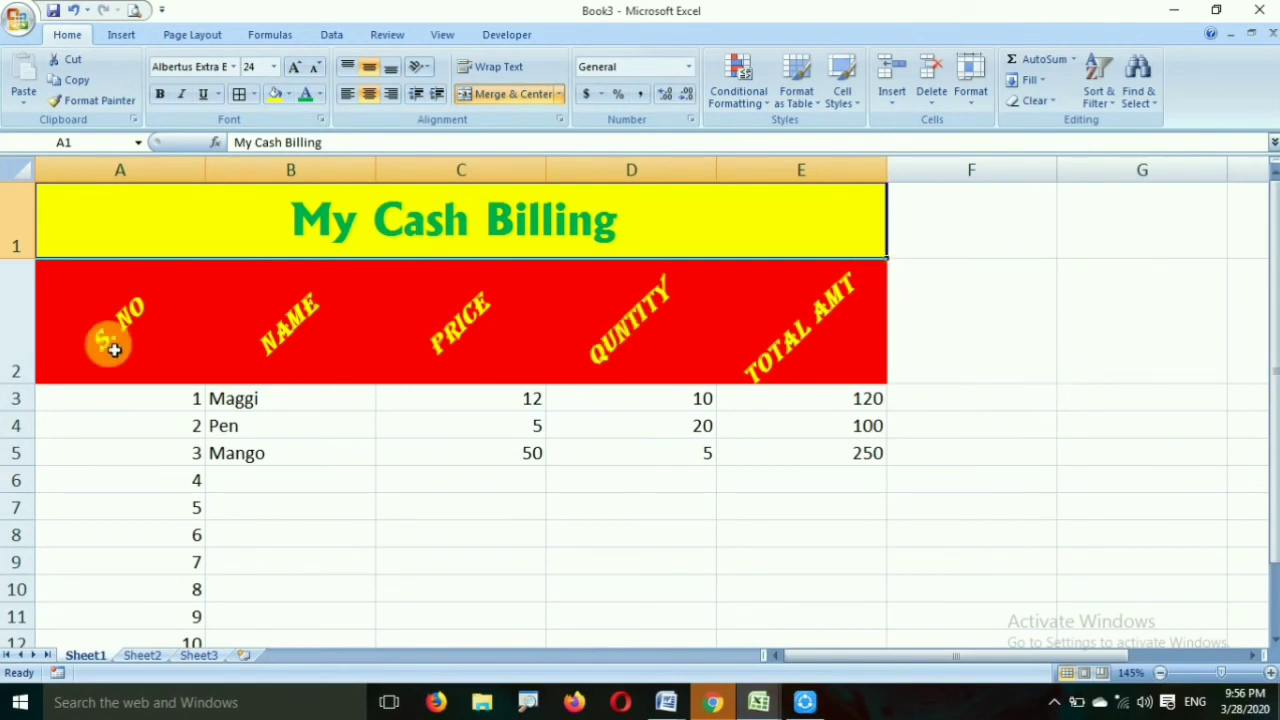
Step: Select the whole sheet and autofit the widths of columns A through E to their contents
{"action": "key", "text": "ctrl+shift+Down"}
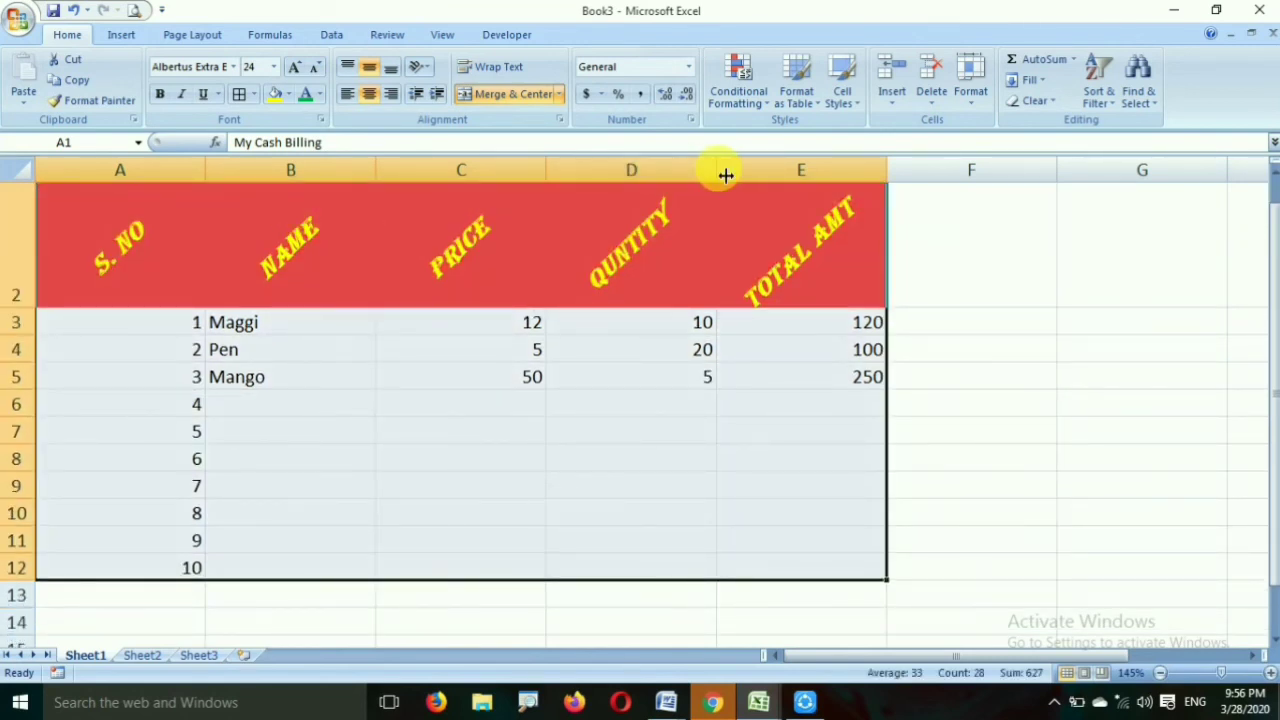
{"action": "scroll", "coordinate": [725, 175], "scroll_direction": "up", "scroll_amount": 1}
{"action": "key", "text": "ctrl+a"}
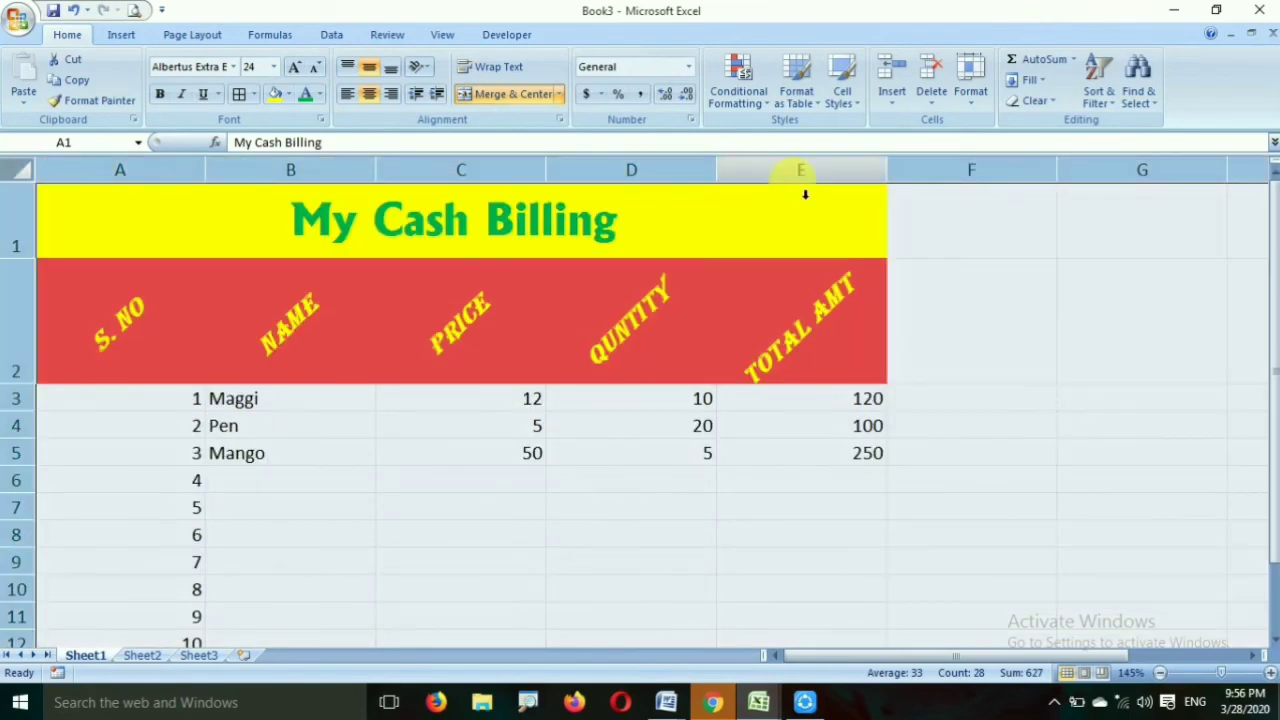
{"action": "double_click", "coordinate": [888, 175]}
{"action": "scroll", "coordinate": [391, 400], "scroll_direction": "down", "scroll_amount": 1}
{"action": "scroll", "coordinate": [394, 406], "scroll_direction": "up", "scroll_amount": 1}
{"action": "left_click", "coordinate": [195, 220]}
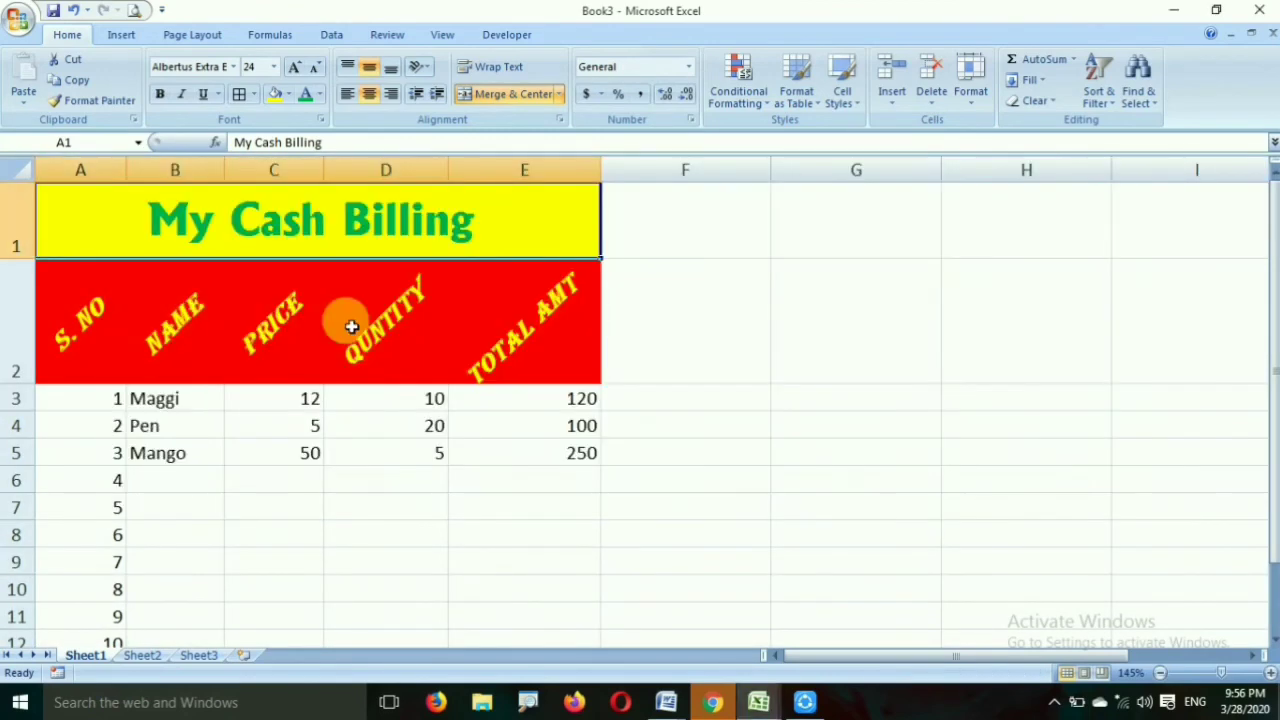
Step: Examine the finished sample bill on Sheet2 in print preview, then close the preview and return to Sheet1
{"action": "key", "text": "ctrl+Page_Down"}
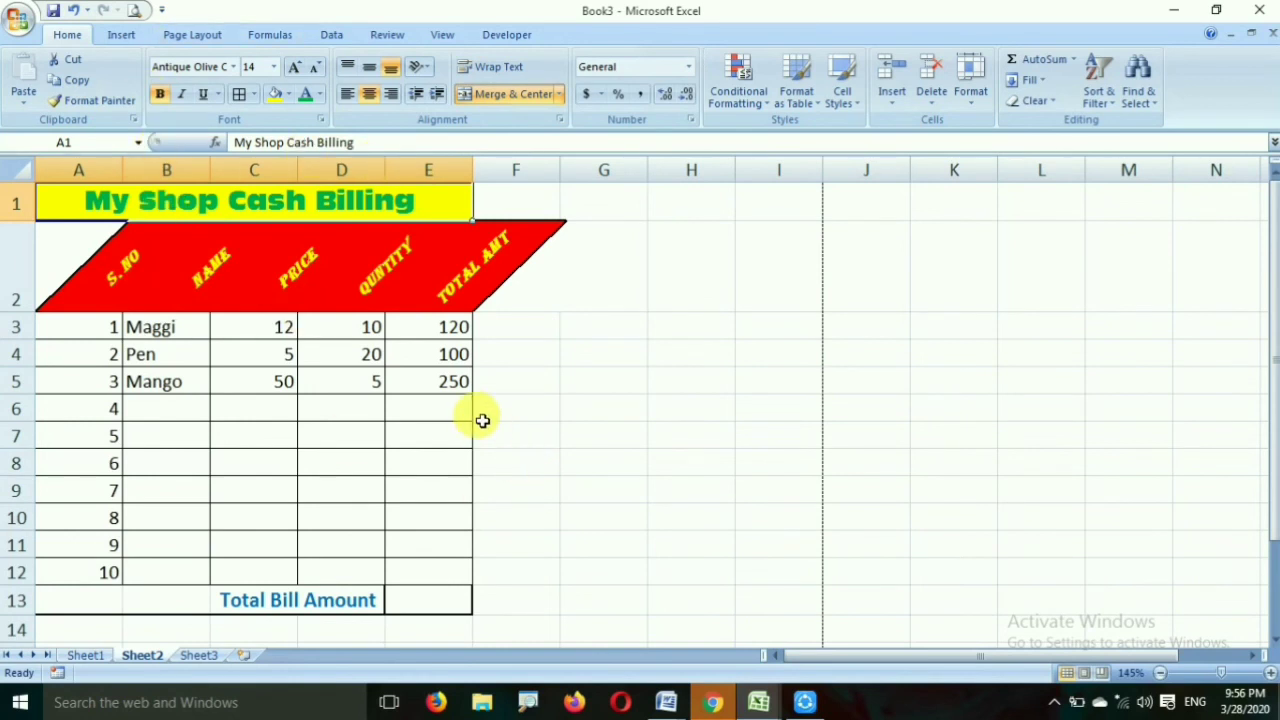
{"action": "left_click", "coordinate": [845, 305]}
{"action": "left_click_drag", "start_coordinate": [857, 463], "coordinate": [640, 405]}
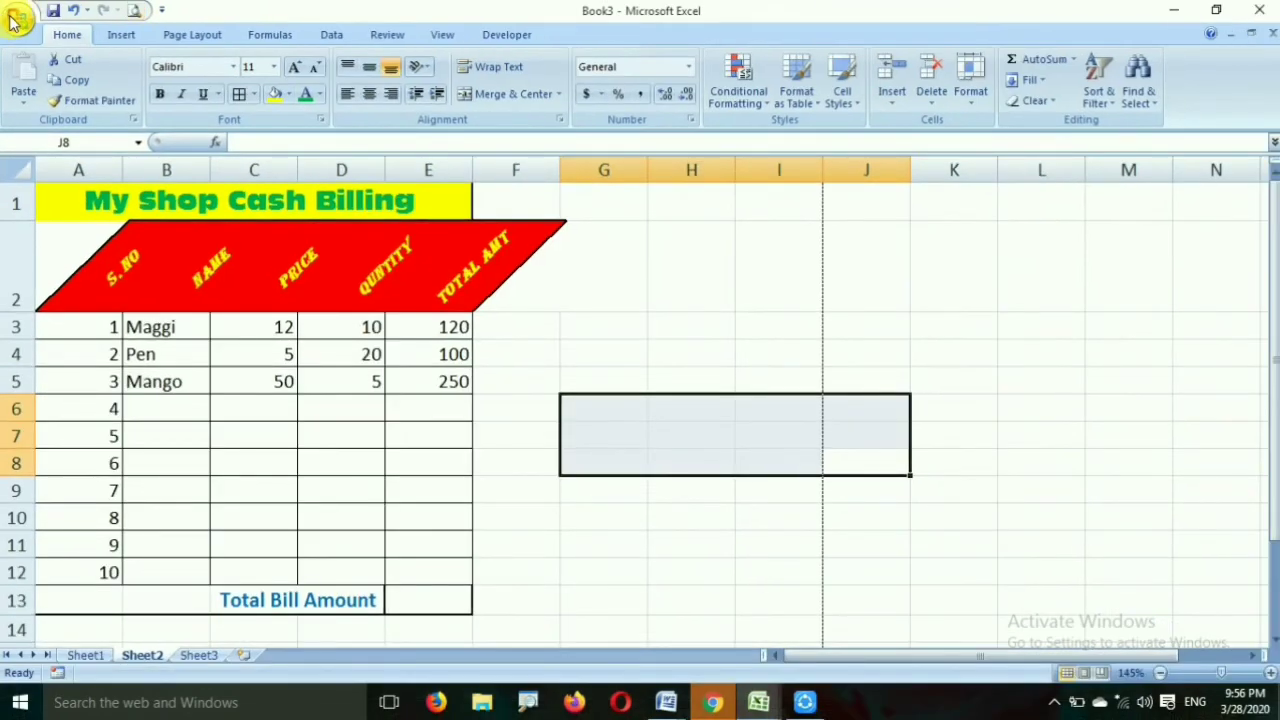
{"action": "left_click", "coordinate": [12, 22]}
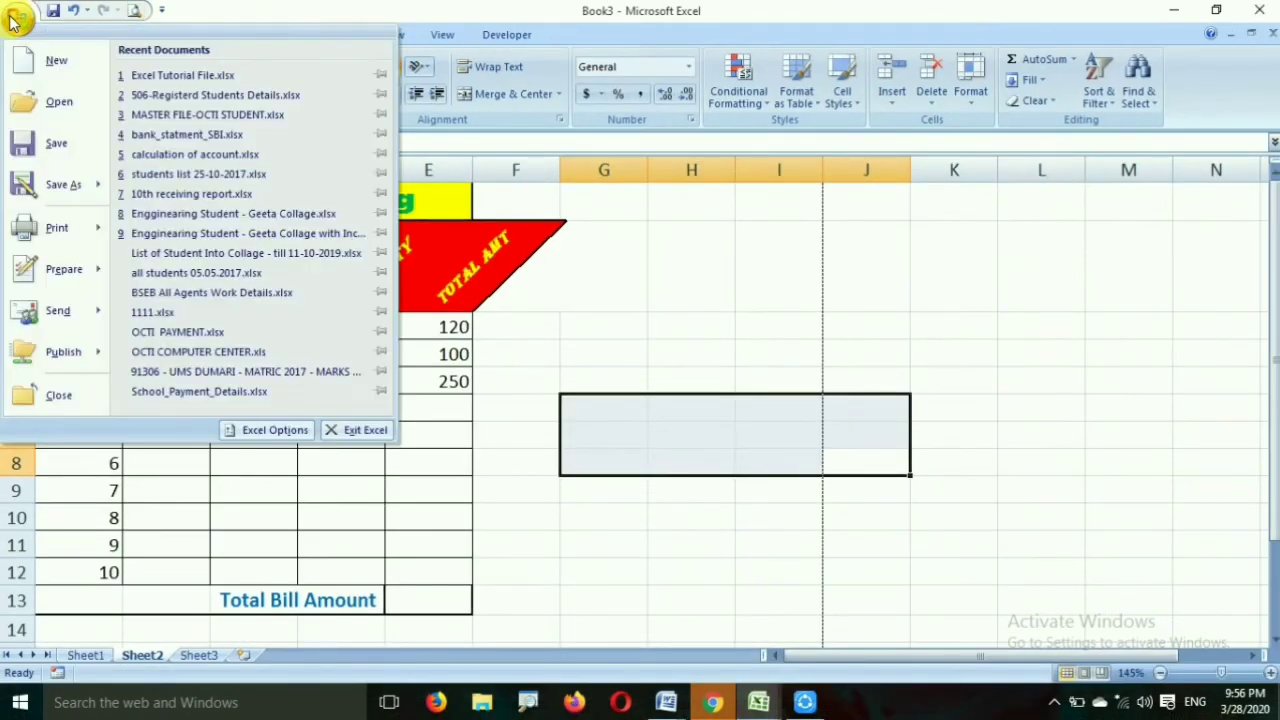
{"action": "mouse_move", "coordinate": [90, 224]}
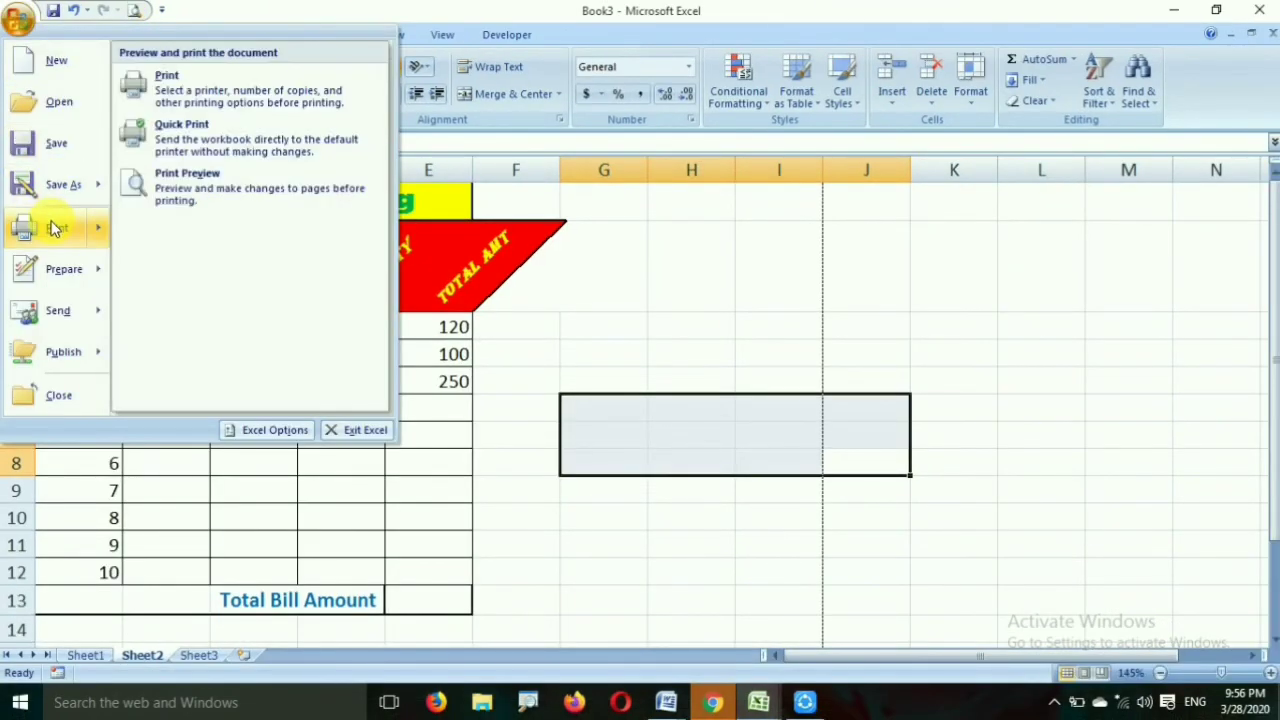
{"action": "left_click", "coordinate": [187, 197]}
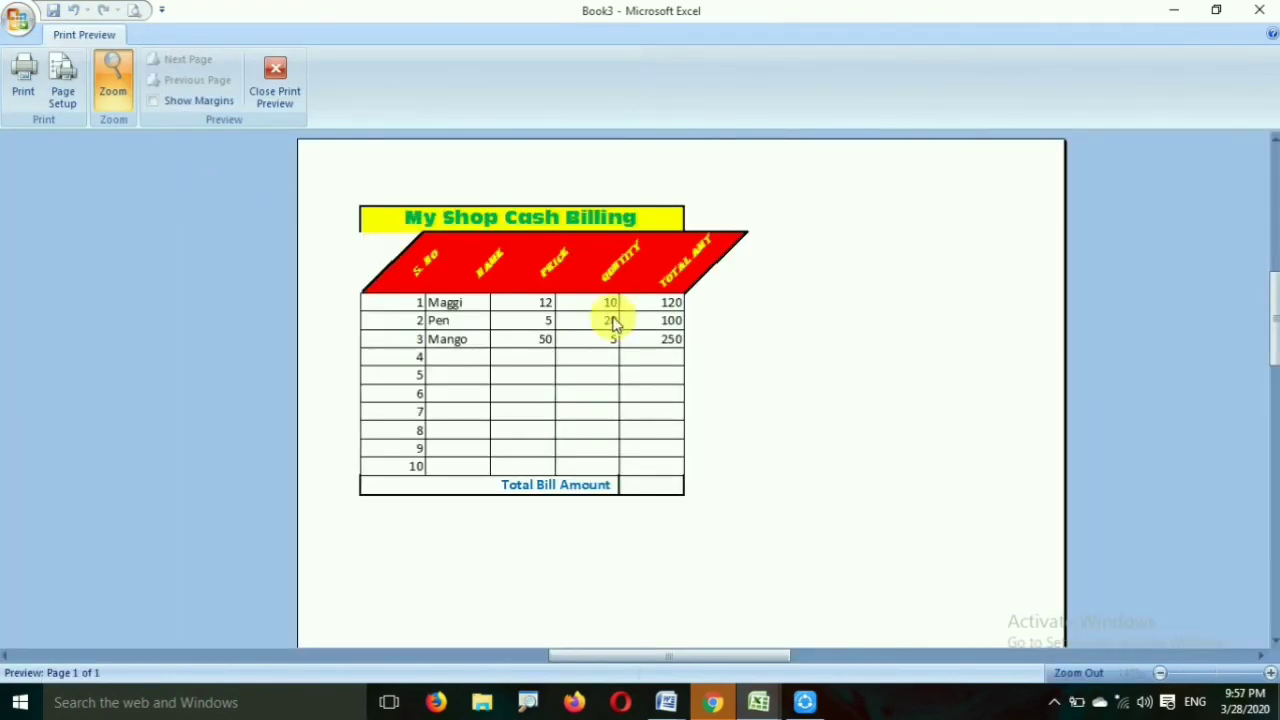
{"action": "left_click", "coordinate": [700, 378]}
{"action": "left_click", "coordinate": [775, 418]}
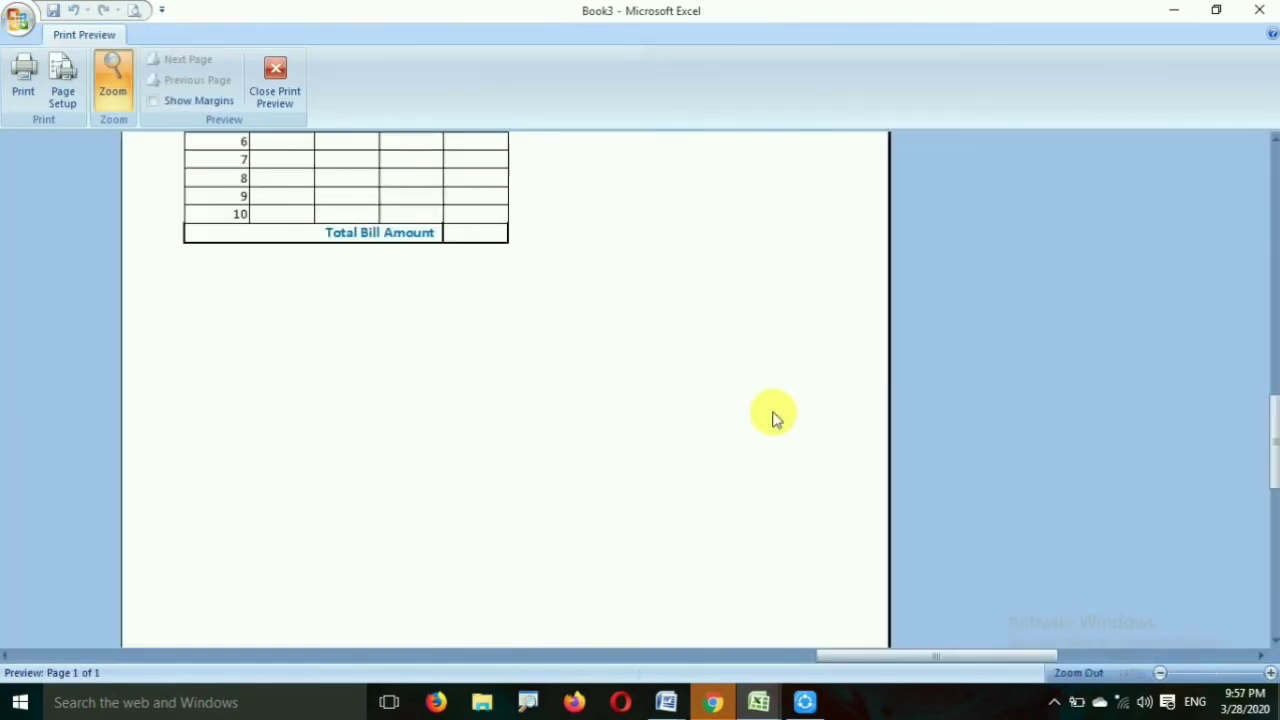
{"action": "scroll", "coordinate": [700, 420], "scroll_direction": "up", "scroll_amount": 5}
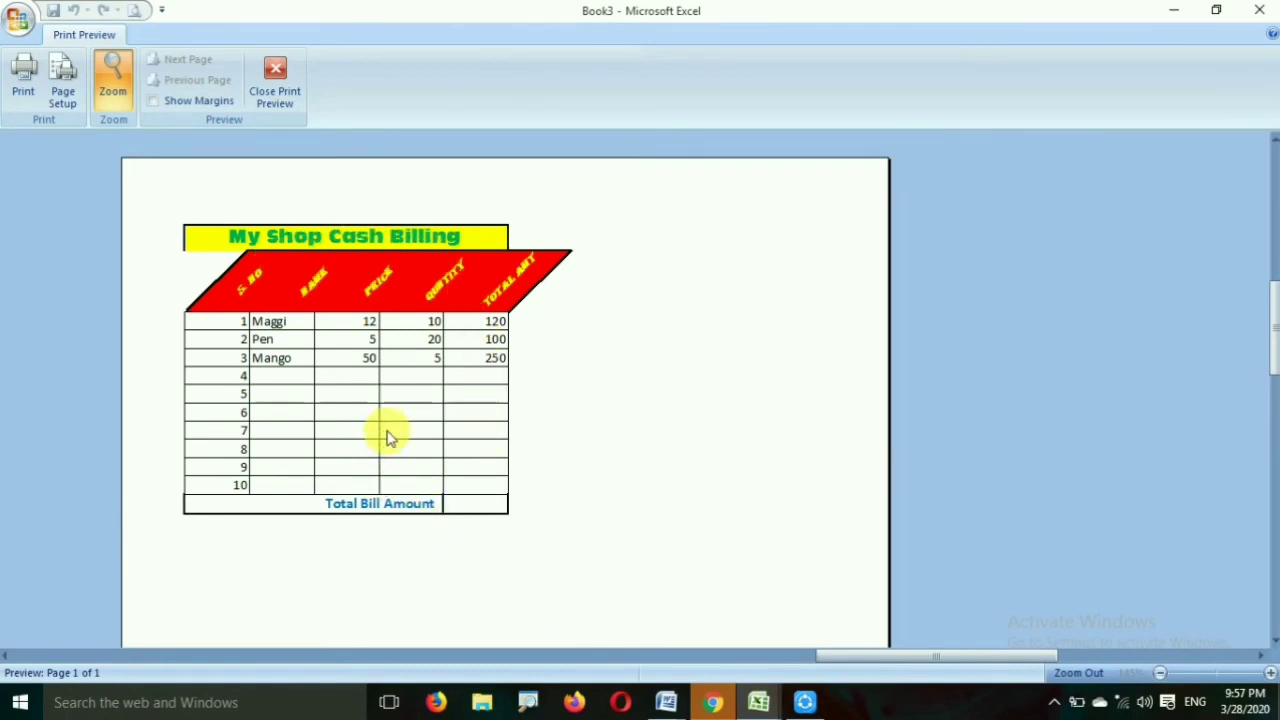
{"action": "key", "text": "Escape"}
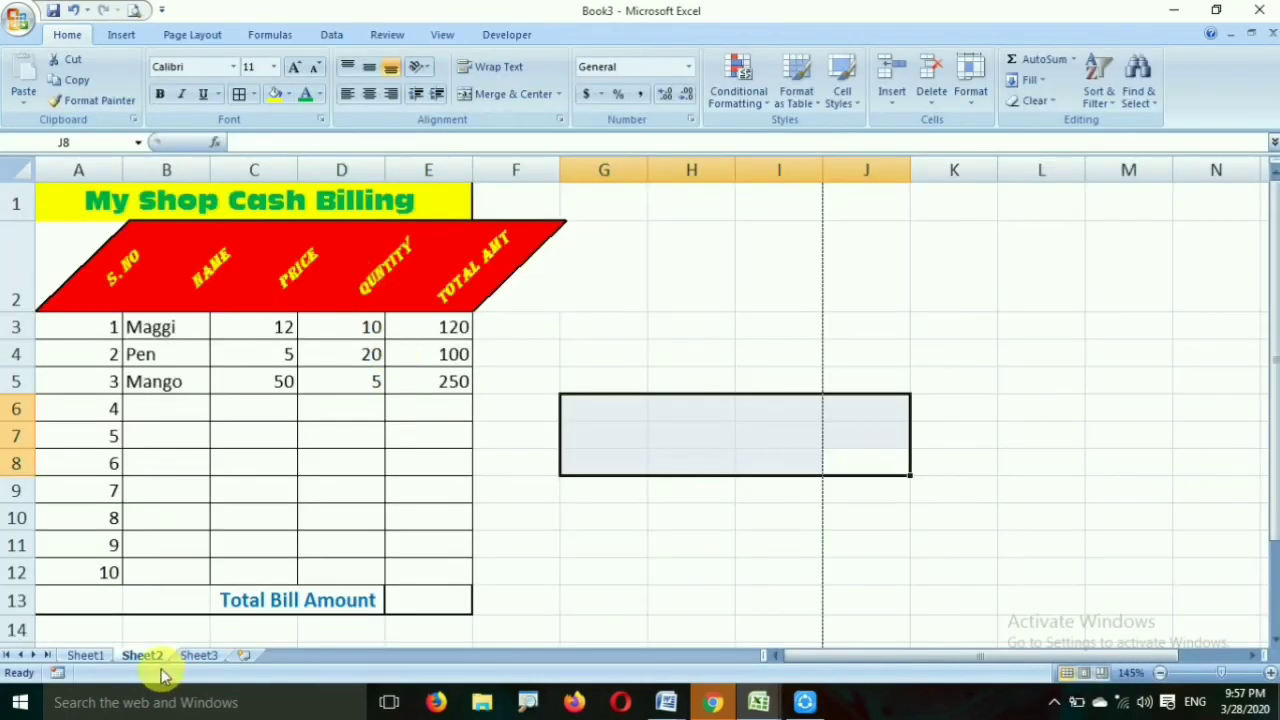
{"action": "left_click", "coordinate": [96, 655]}
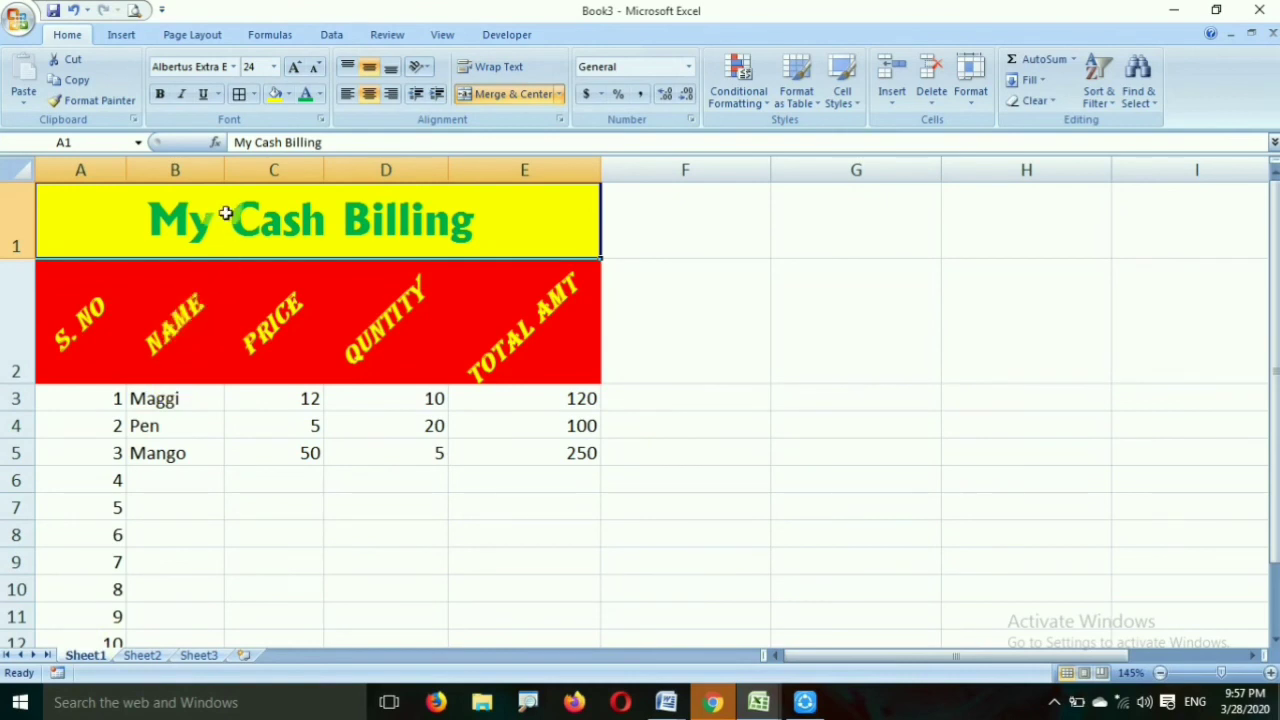
Step: Apply a thick box border around the title cell and around the header row A2:E2
{"action": "left_click", "coordinate": [256, 96]}
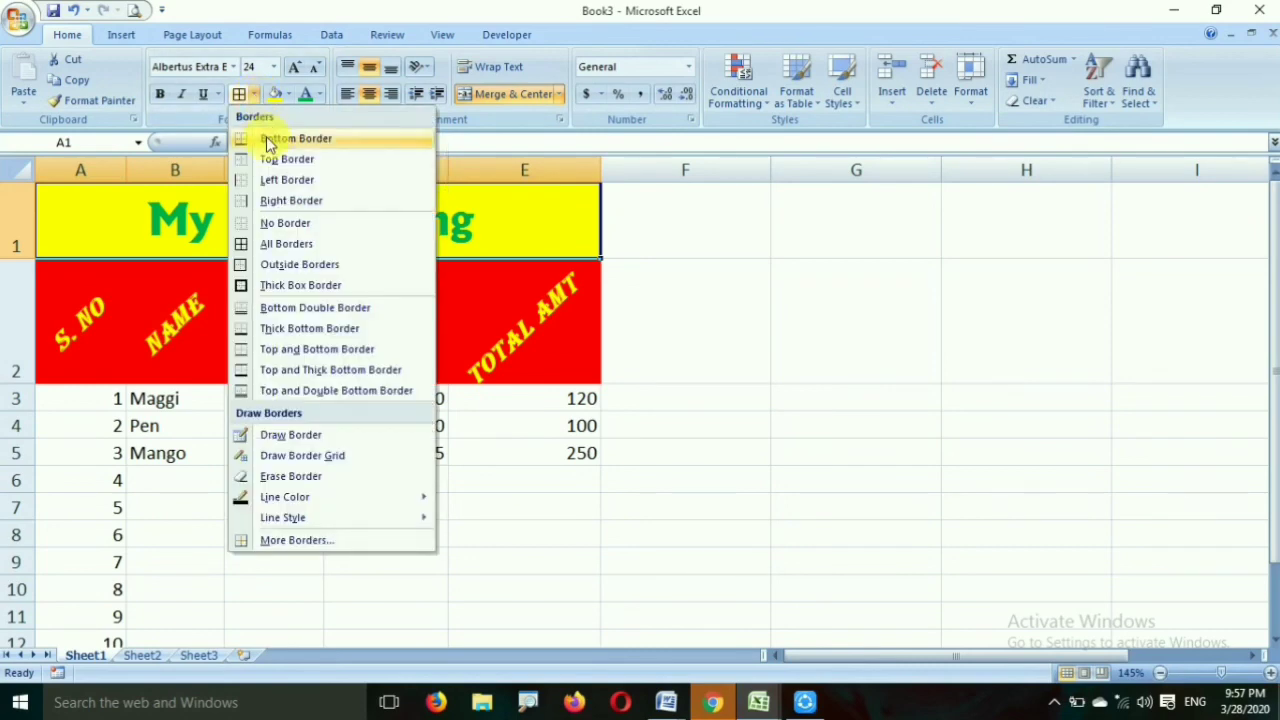
{"action": "left_click", "coordinate": [290, 286]}
{"action": "left_click_drag", "start_coordinate": [103, 309], "coordinate": [524, 306]}
{"action": "left_click", "coordinate": [239, 93]}
Step: Apply all borders to the item rows A3:E12
{"action": "left_click_drag", "start_coordinate": [107, 405], "coordinate": [463, 560]}
{"action": "left_click", "coordinate": [254, 93]}
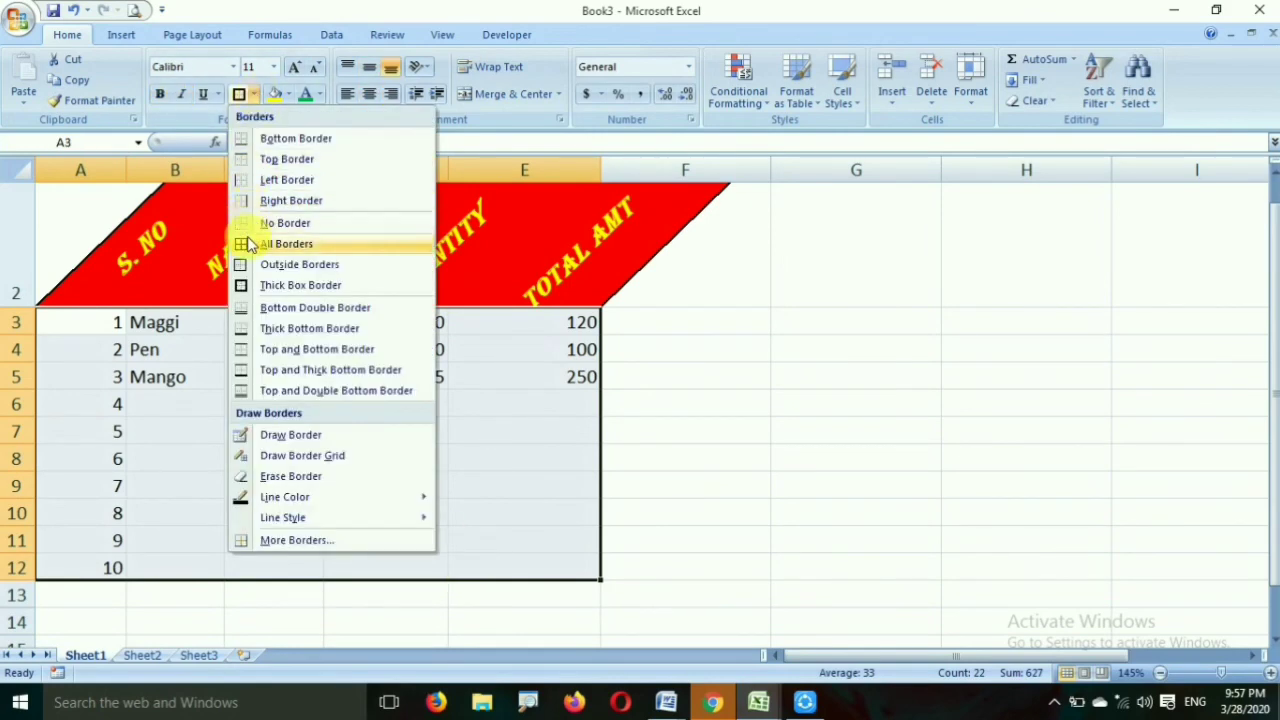
{"action": "left_click", "coordinate": [285, 245]}
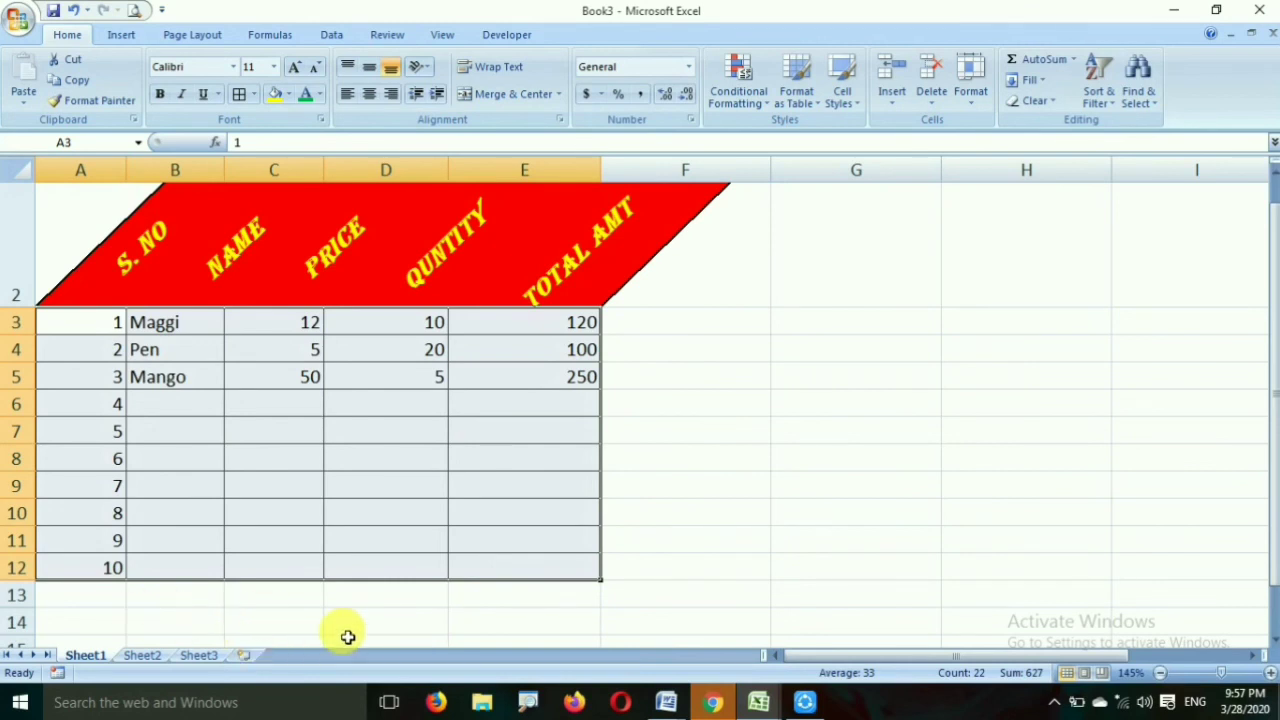
Step: Merge and center cells A13 to D13 and enter "Total Bill Amount" in the merged cell
{"action": "left_click_drag", "start_coordinate": [117, 596], "coordinate": [389, 608]}
{"action": "left_click", "coordinate": [507, 94]}
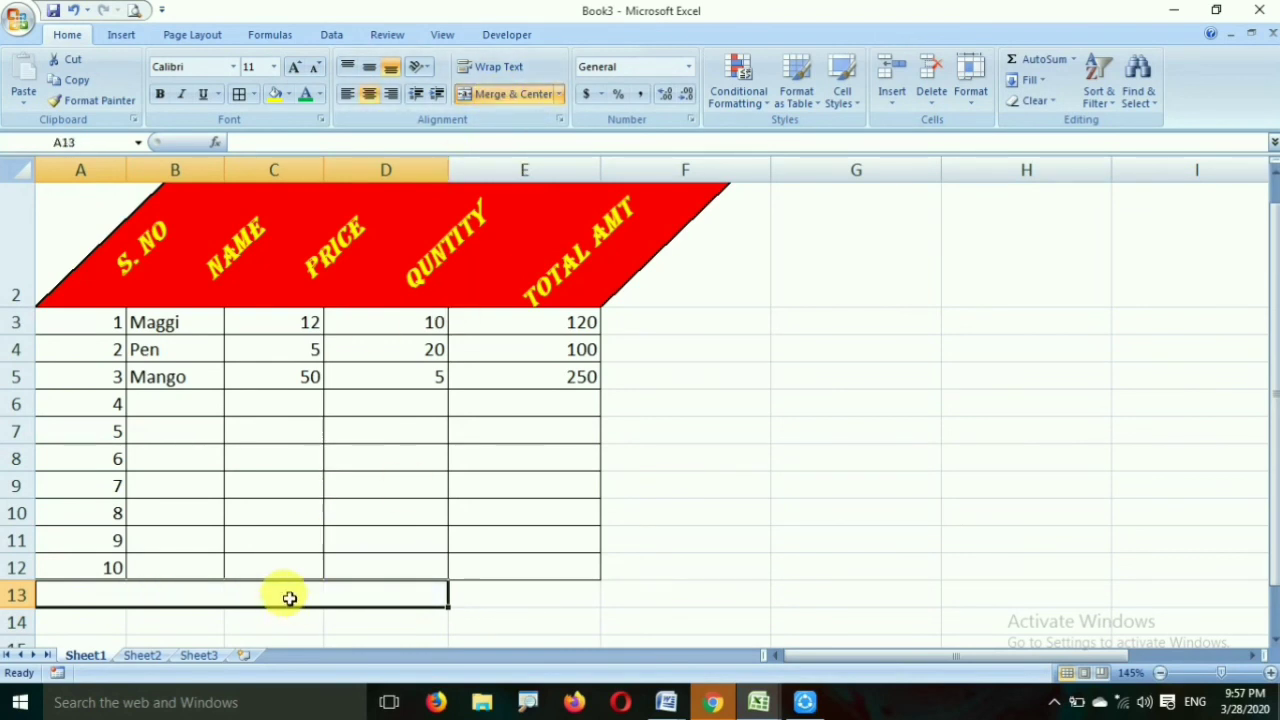
{"action": "type", "text": "TR"}
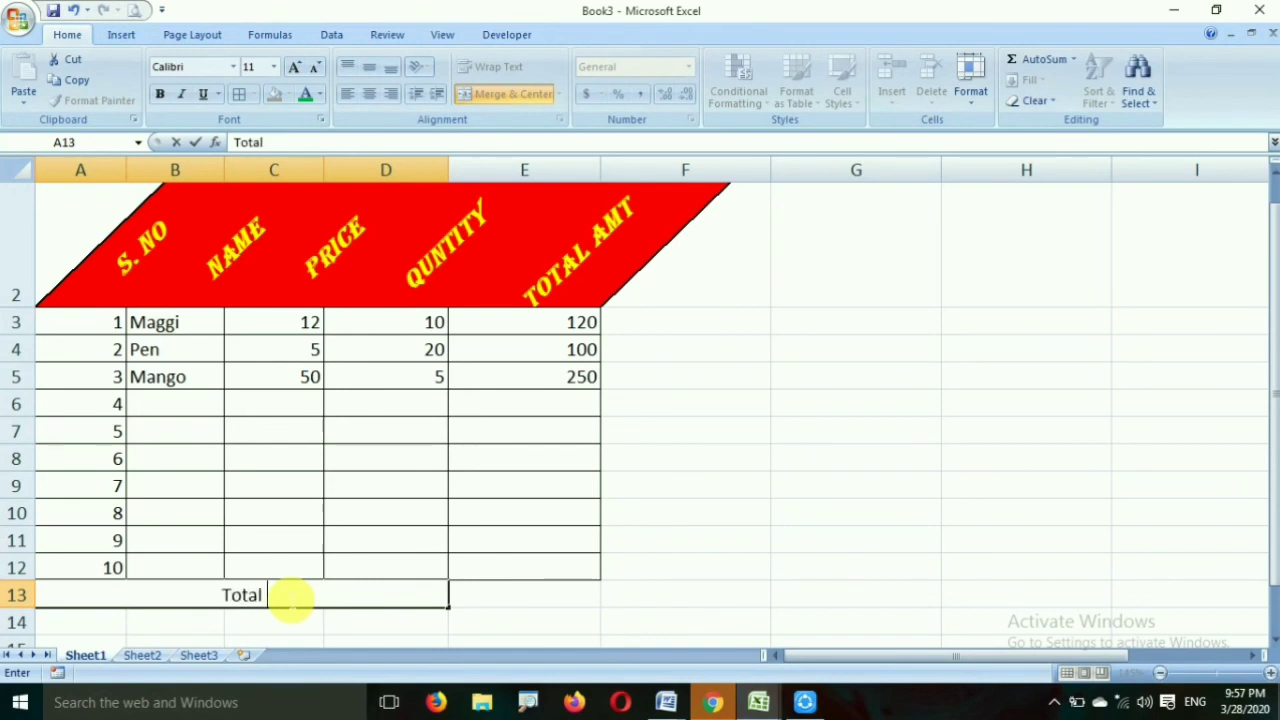
{"action": "type", "text": "Total Bill Amount"}
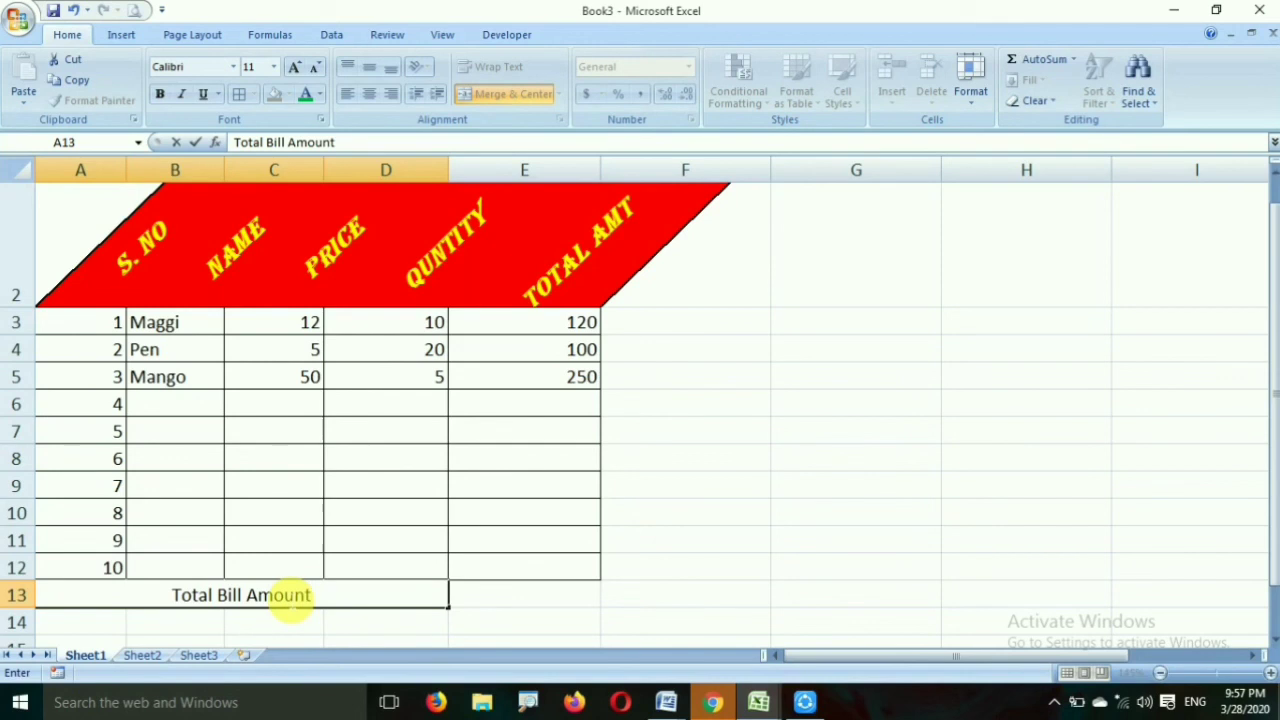
{"action": "key", "text": "Tab"}
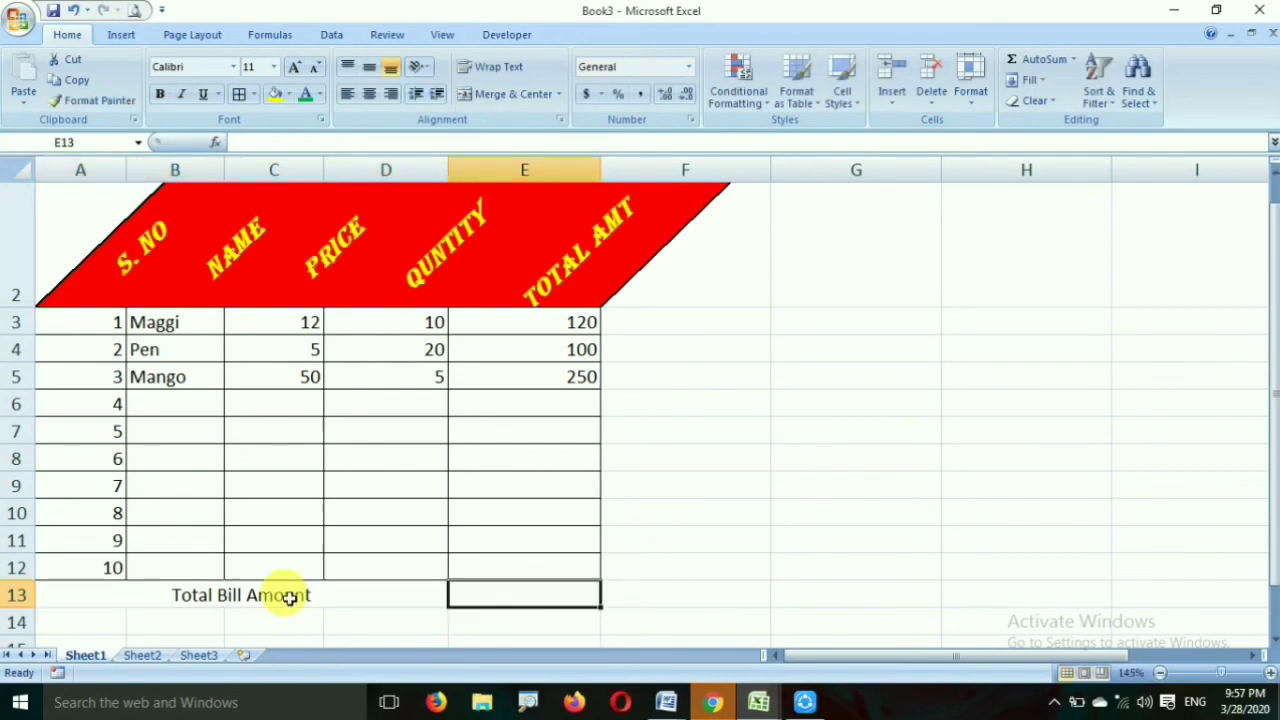
Step: Put a thick box border around the Total Bill Amount cell and color its text standard blue
{"action": "left_click", "coordinate": [288, 597]}
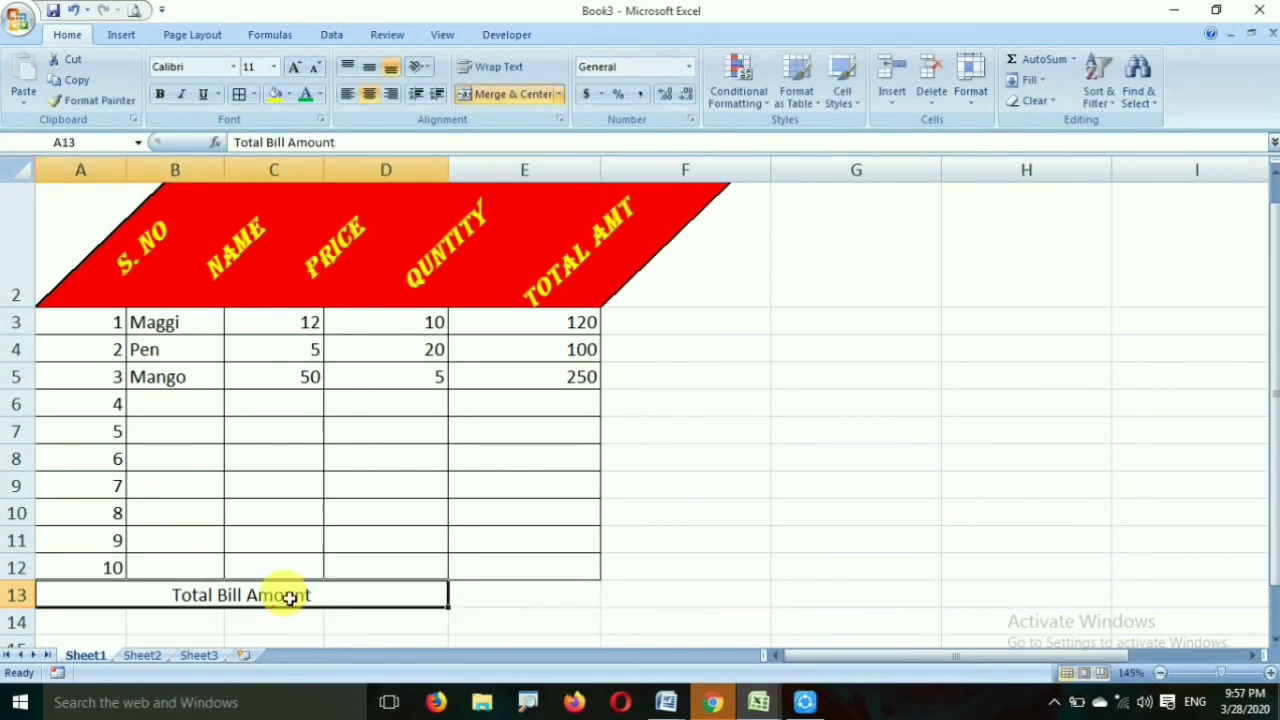
{"action": "left_click", "coordinate": [254, 94]}
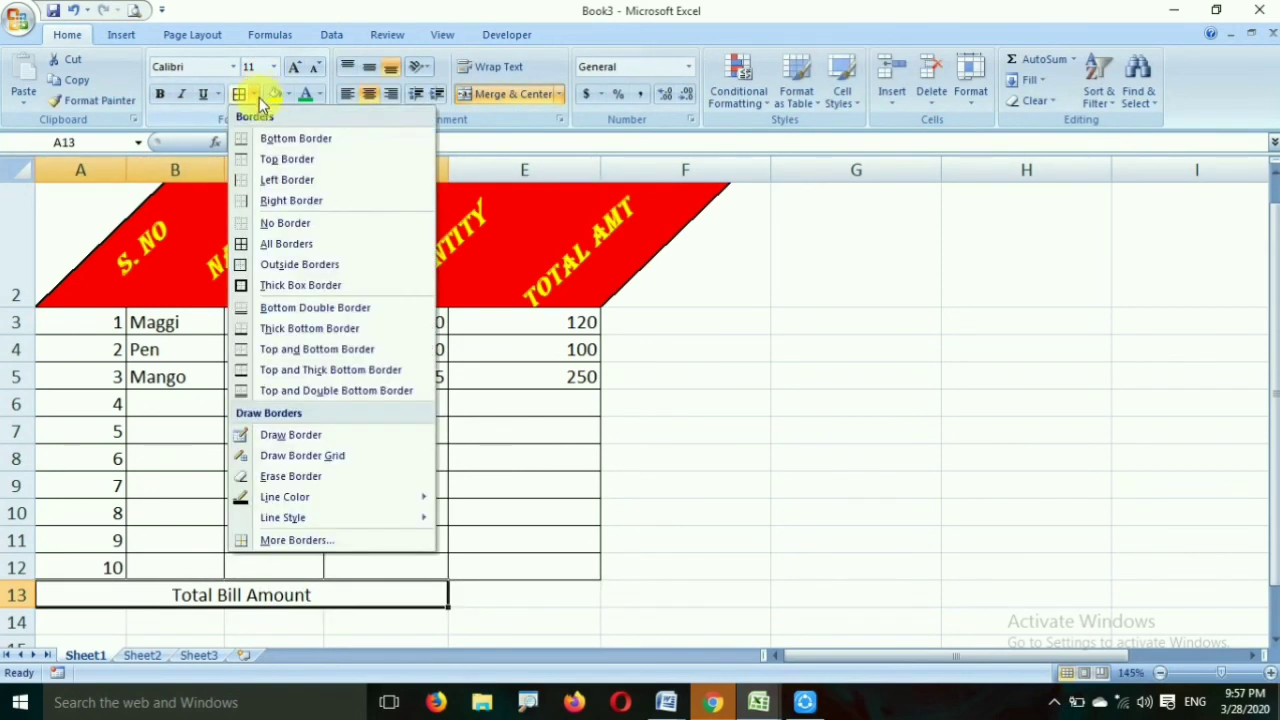
{"action": "left_click", "coordinate": [330, 286]}
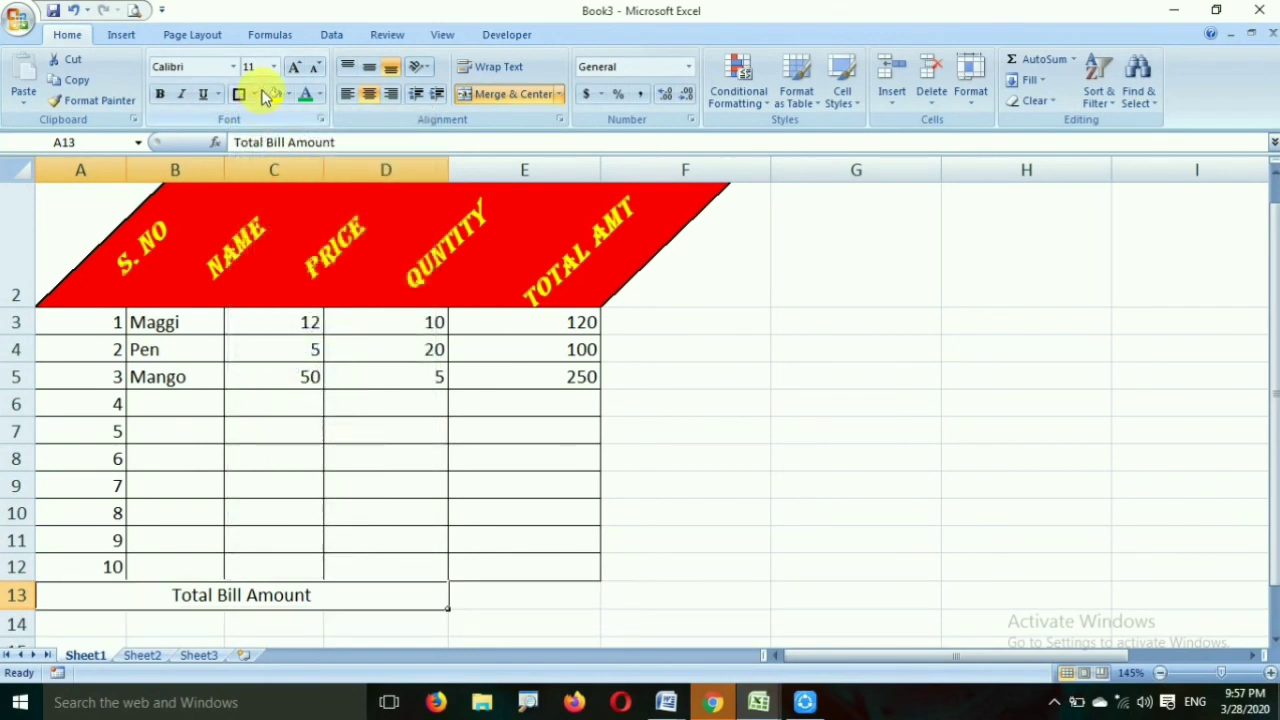
{"action": "left_click", "coordinate": [321, 95]}
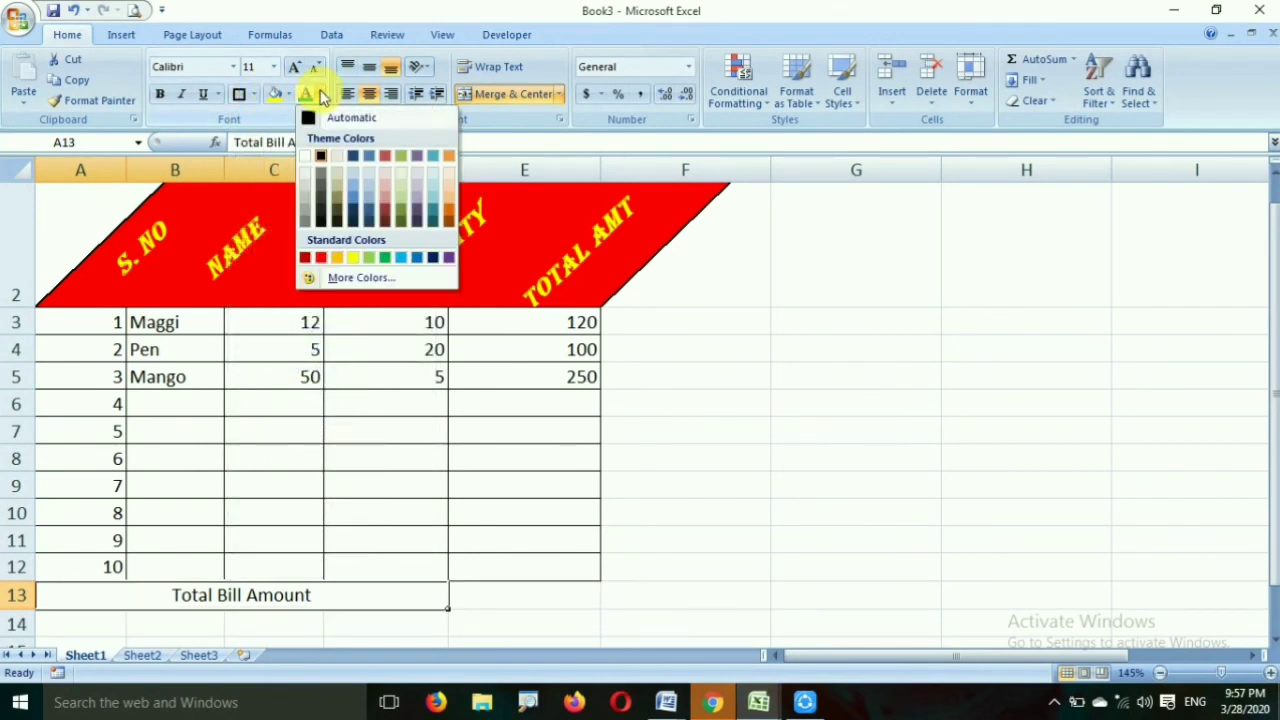
{"action": "left_click", "coordinate": [416, 258]}
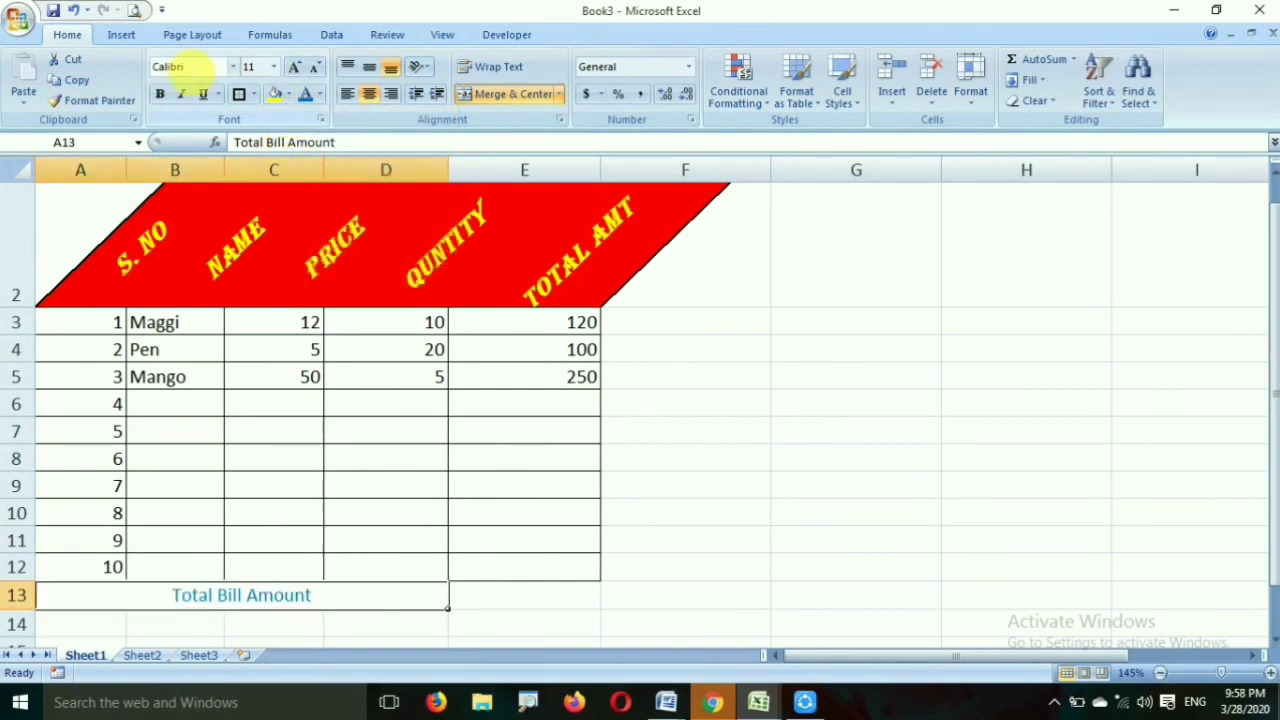
Step: Set the Total Bill Amount label to the Adventurer Black SF font at size 12
{"action": "left_click", "coordinate": [232, 67]}
{"action": "left_click", "coordinate": [234, 68]}
{"action": "left_click", "coordinate": [234, 68]}
{"action": "scroll", "coordinate": [214, 380], "scroll_direction": "down", "scroll_amount": 4}
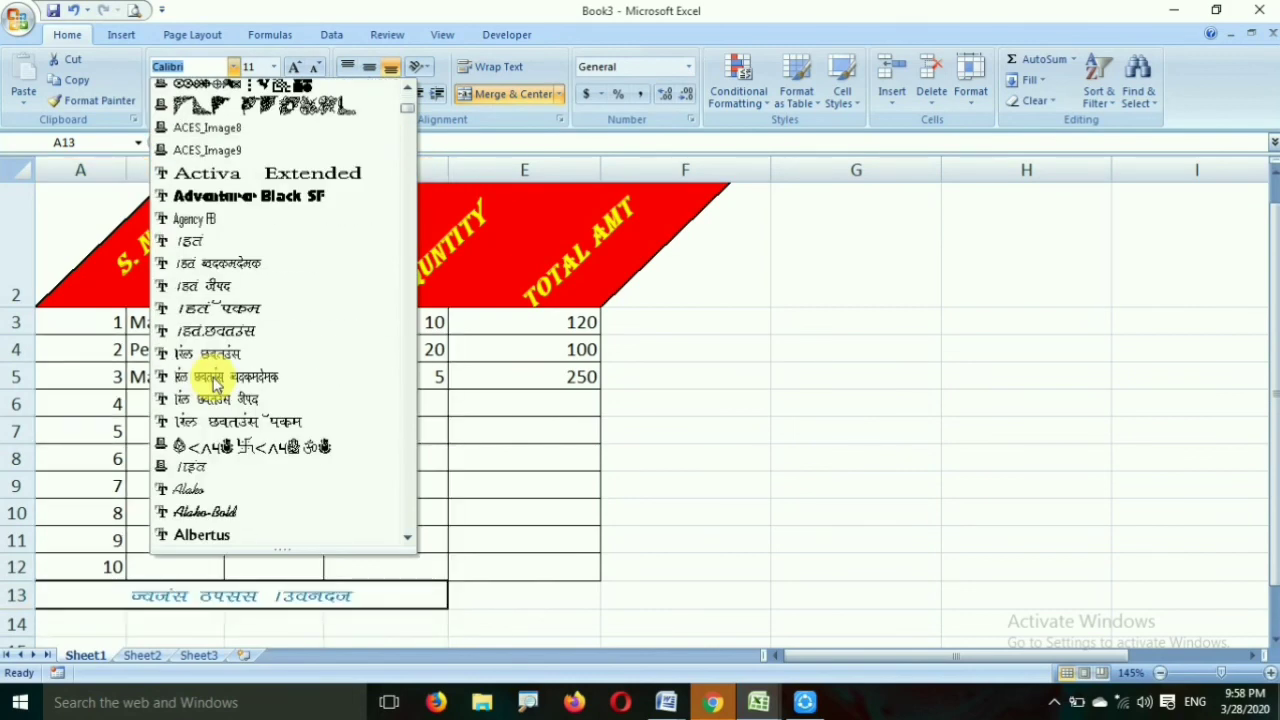
{"action": "left_click", "coordinate": [255, 198]}
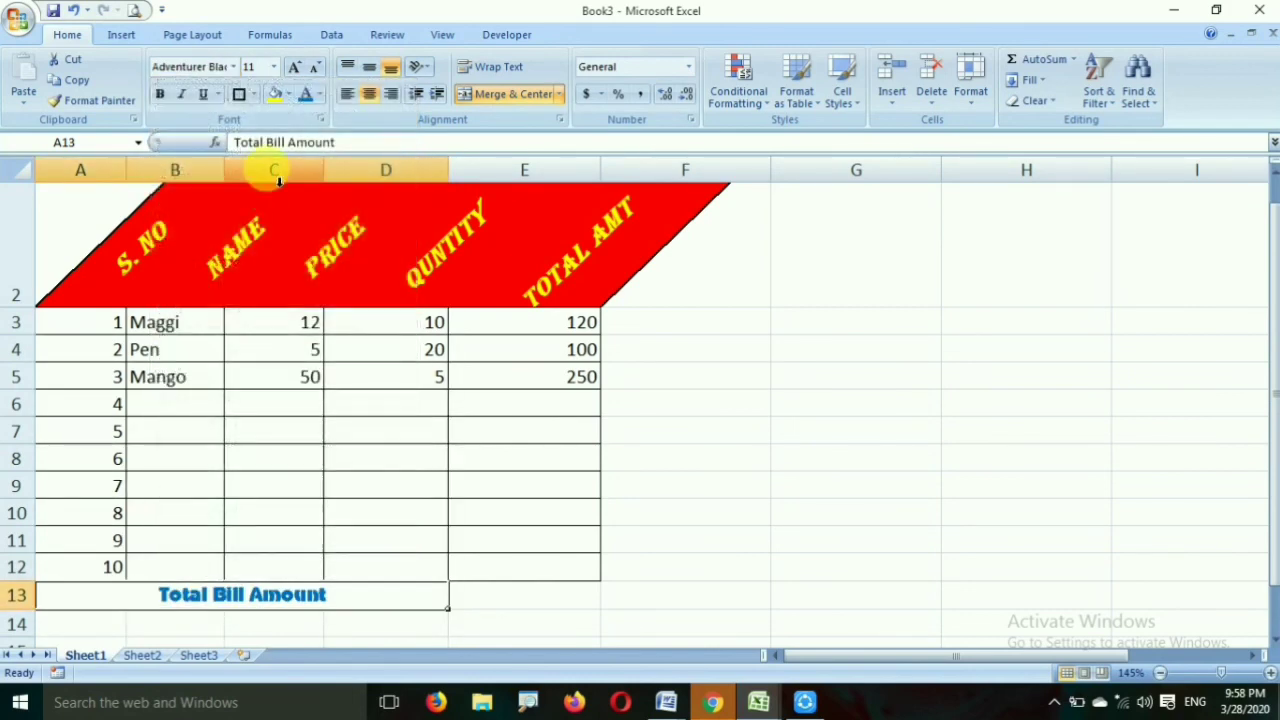
{"action": "left_click", "coordinate": [297, 67]}
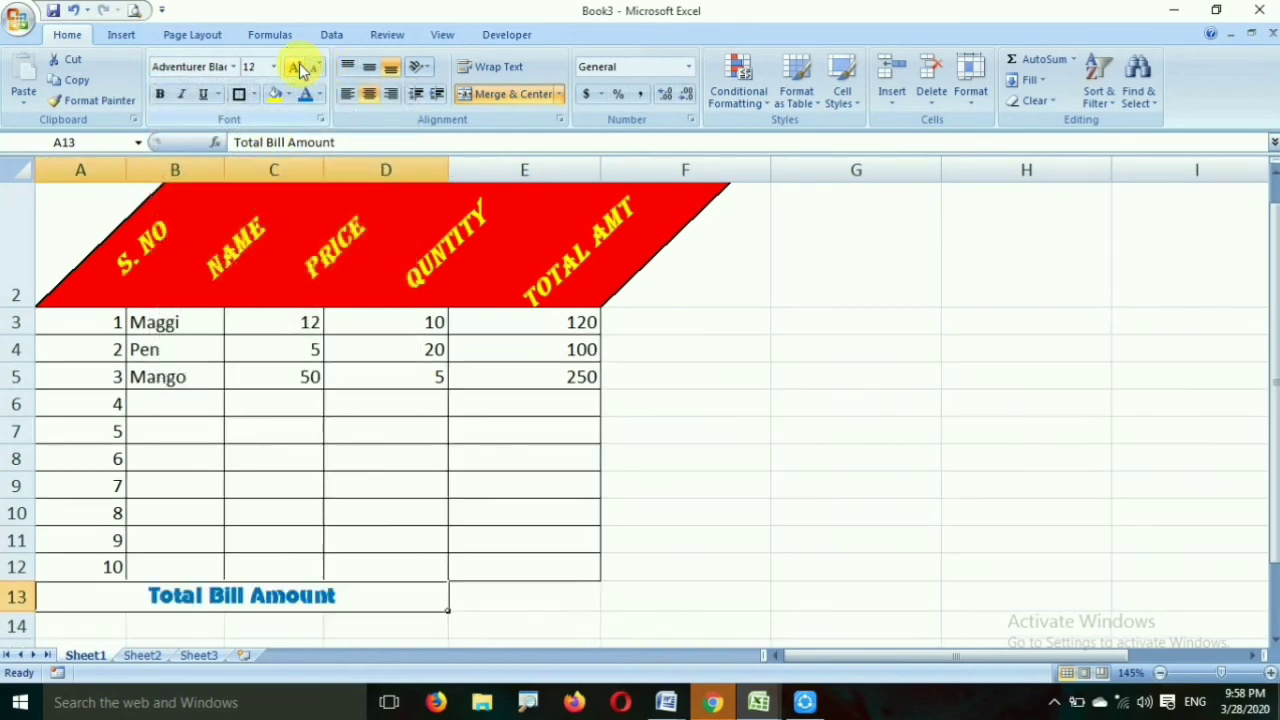
{"action": "left_click", "coordinate": [537, 600]}
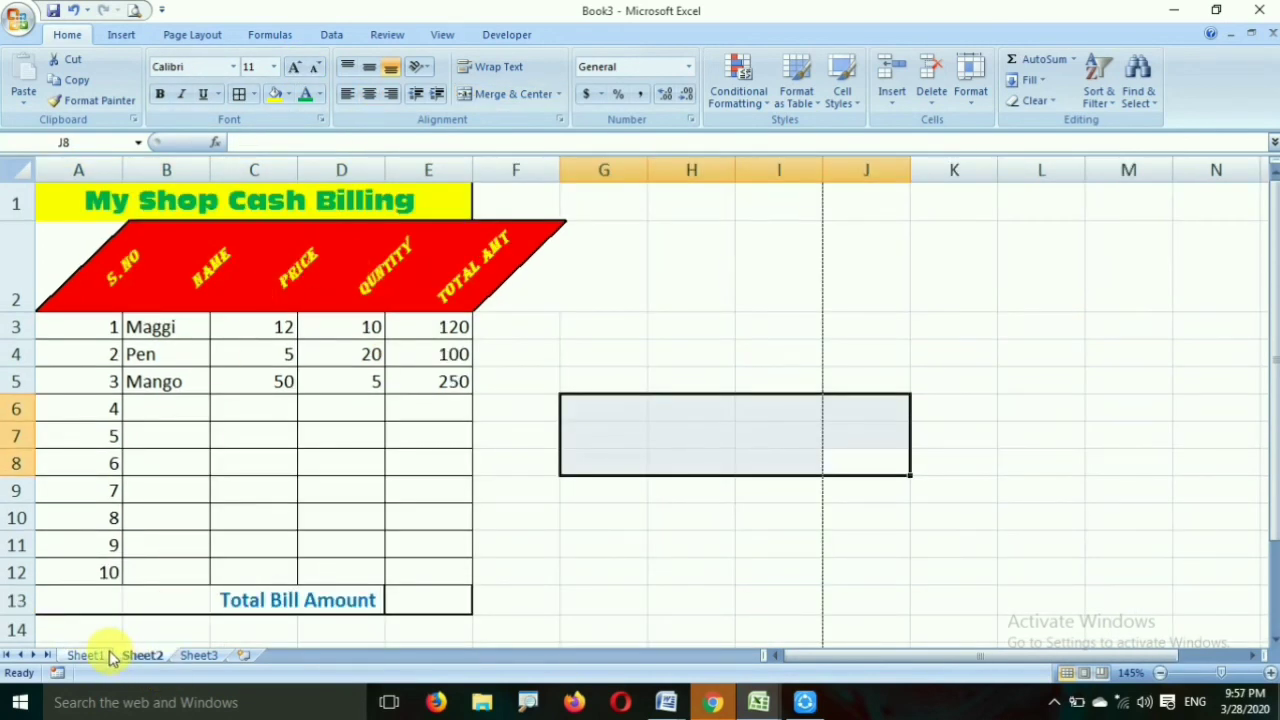
Step: Return to the billing table on Sheet1
{"action": "left_click", "coordinate": [86, 656]}
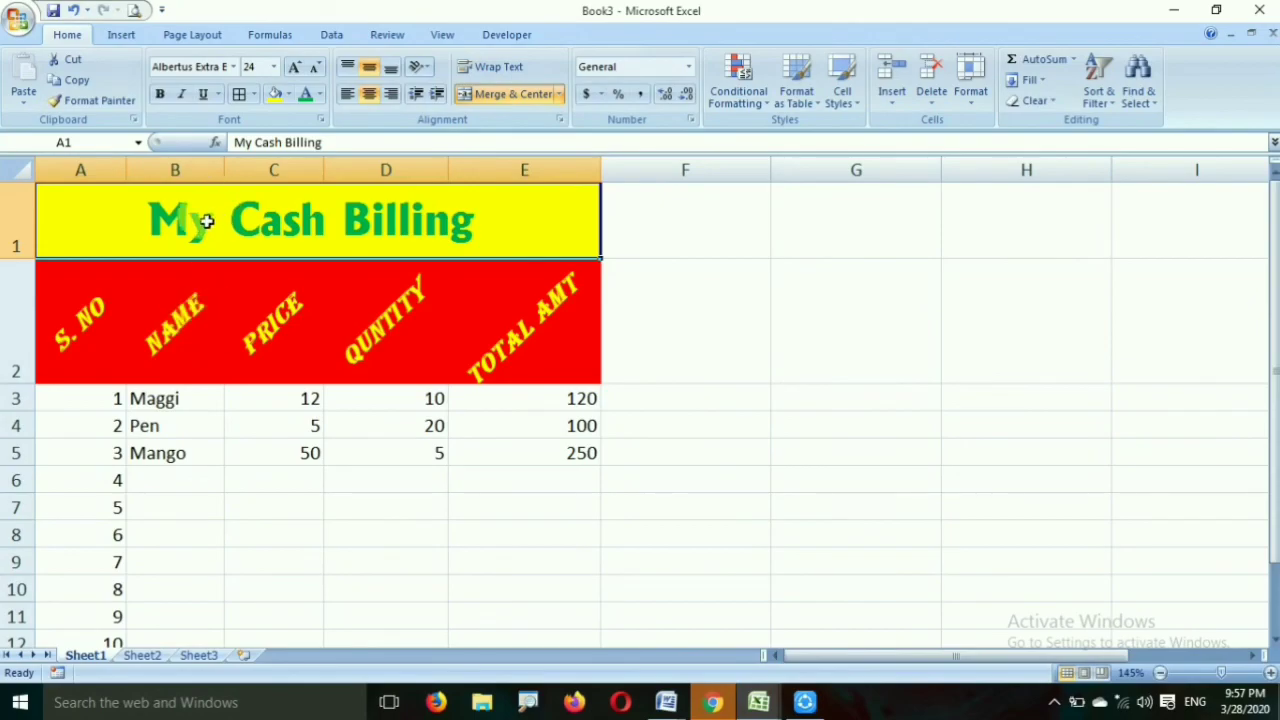